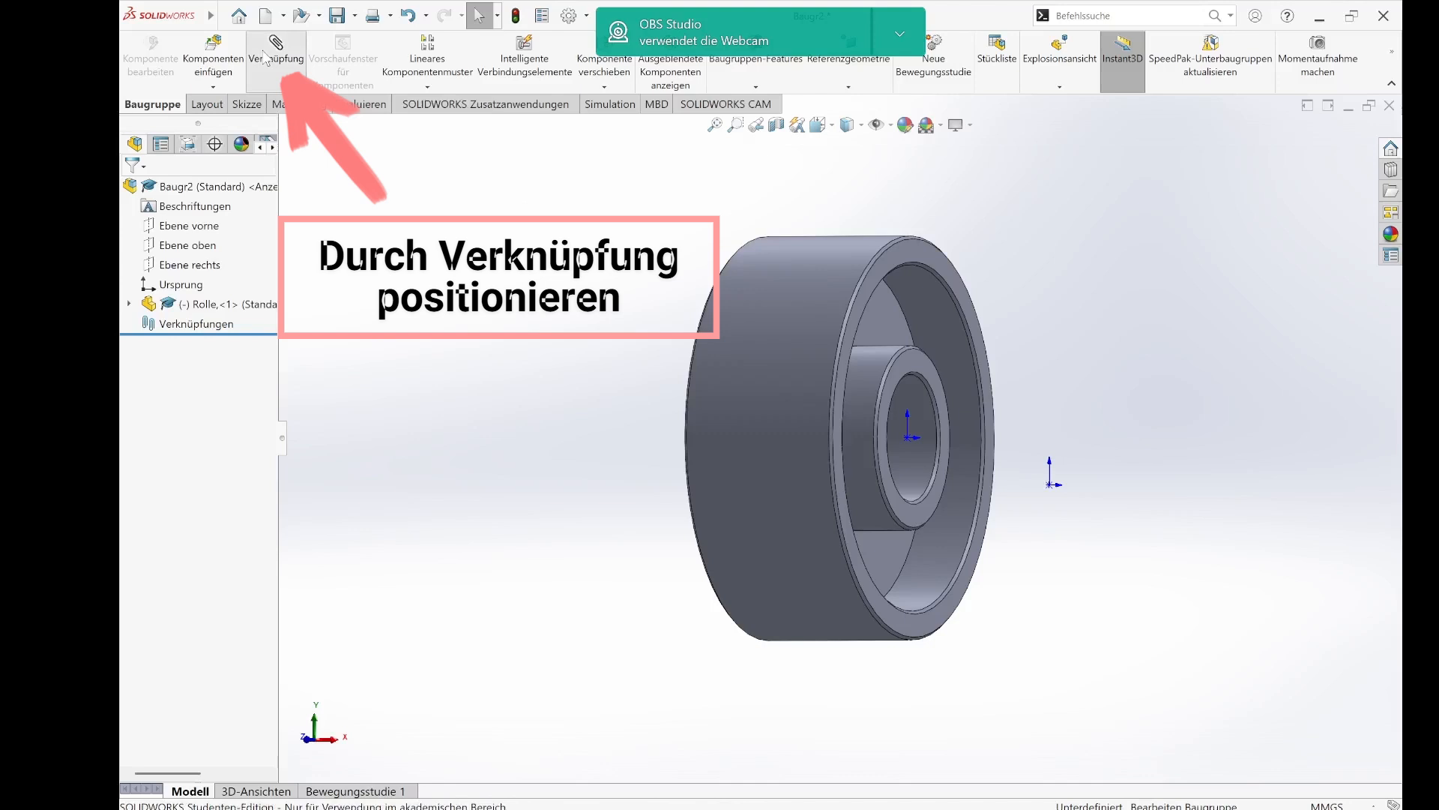
- Mate the roller's origin coincident with the assembly origin, with the axes aligned
{"action": "left_click", "coordinate": [278, 60]}
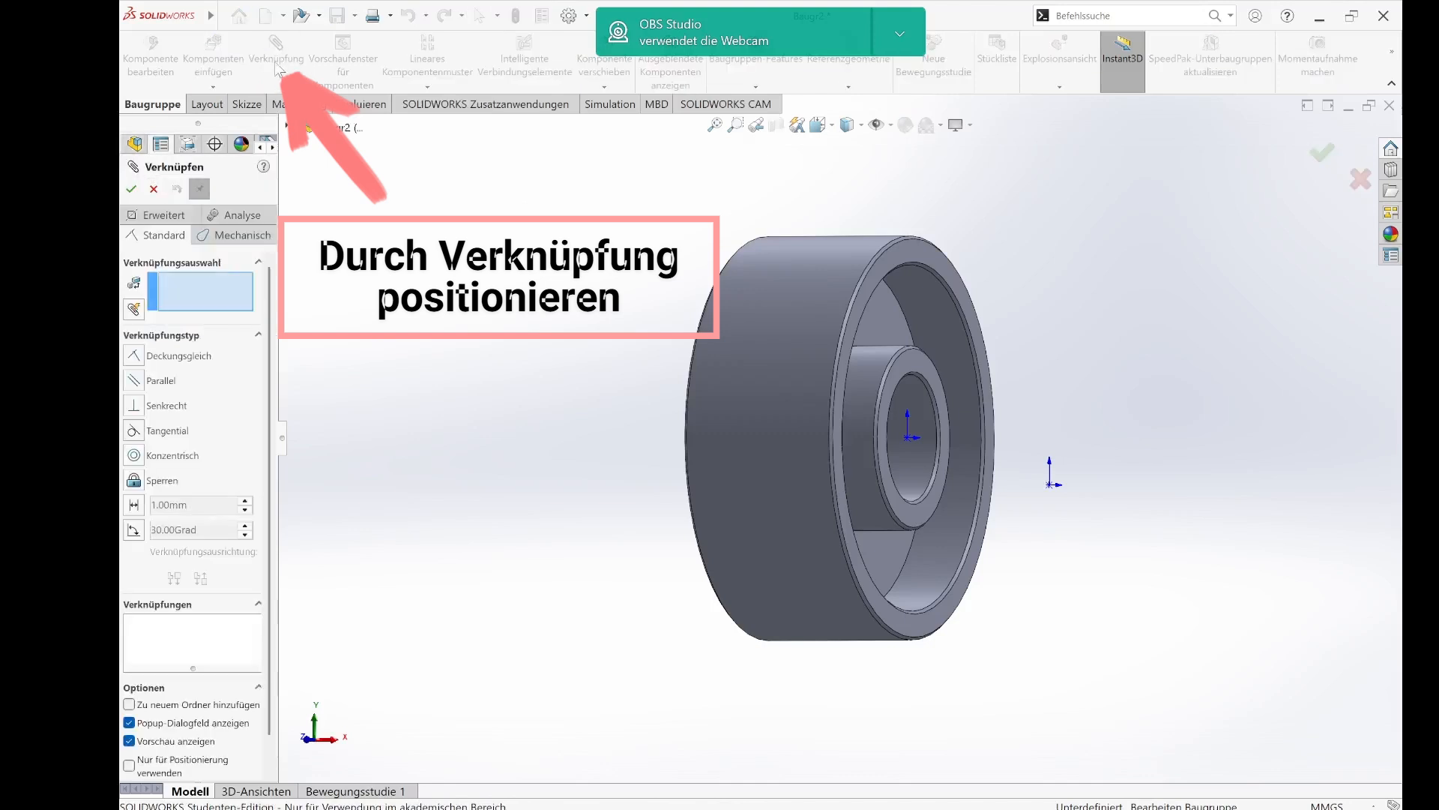
{"action": "left_click", "coordinate": [909, 439]}
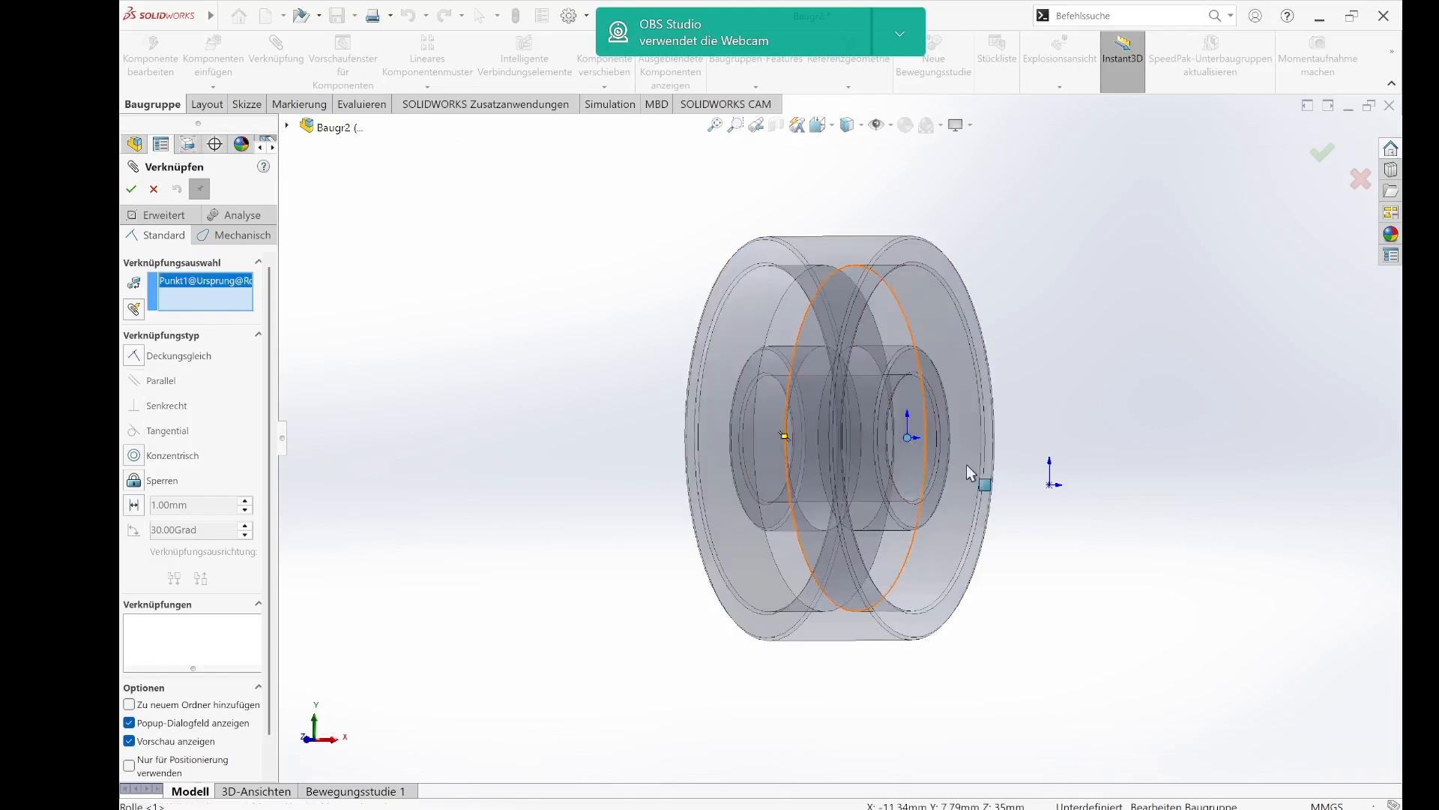
{"action": "left_click", "coordinate": [1050, 485]}
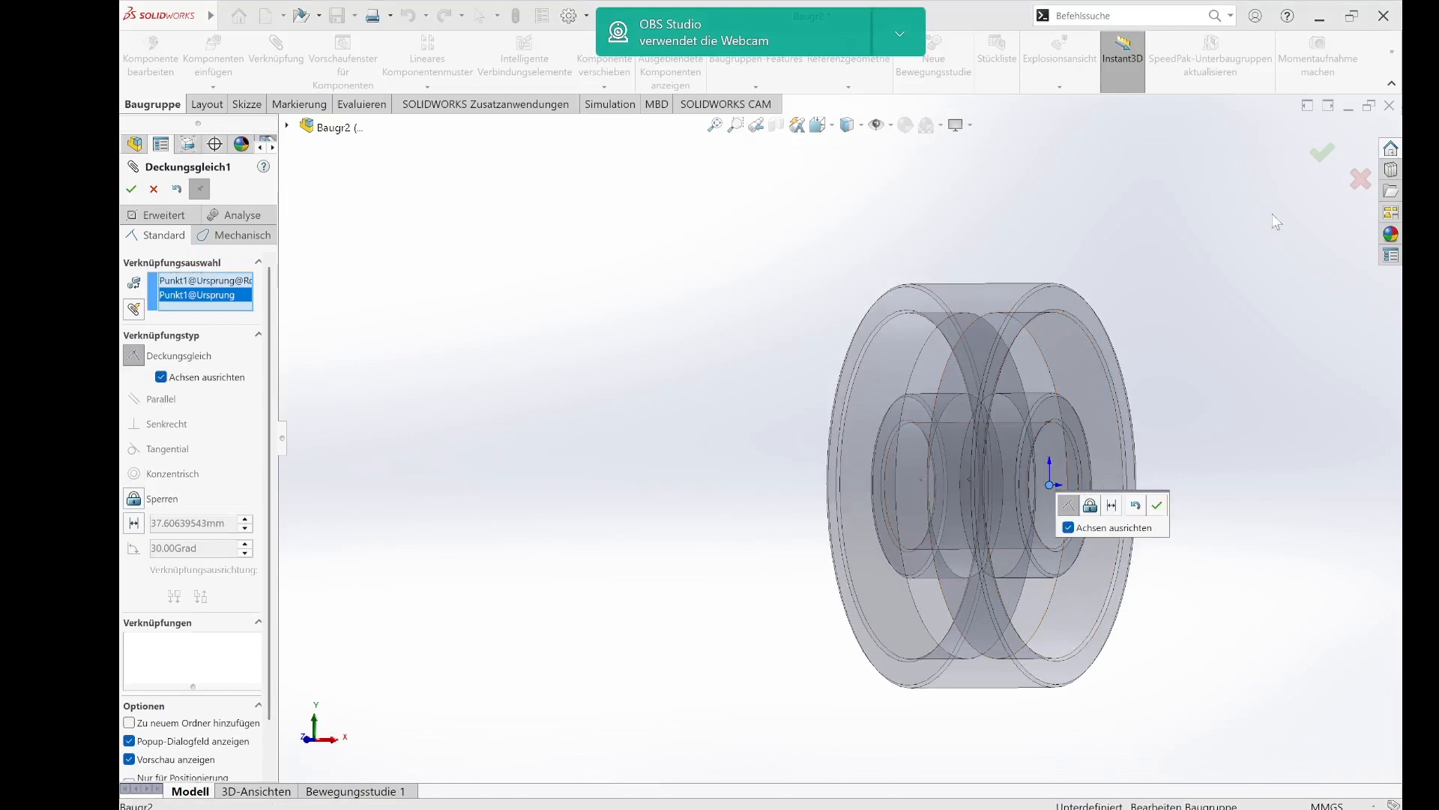
{"action": "left_click", "coordinate": [1324, 154]}
{"action": "middle_click_drag", "start_coordinate": [1151, 328], "coordinate": [1114, 362]}
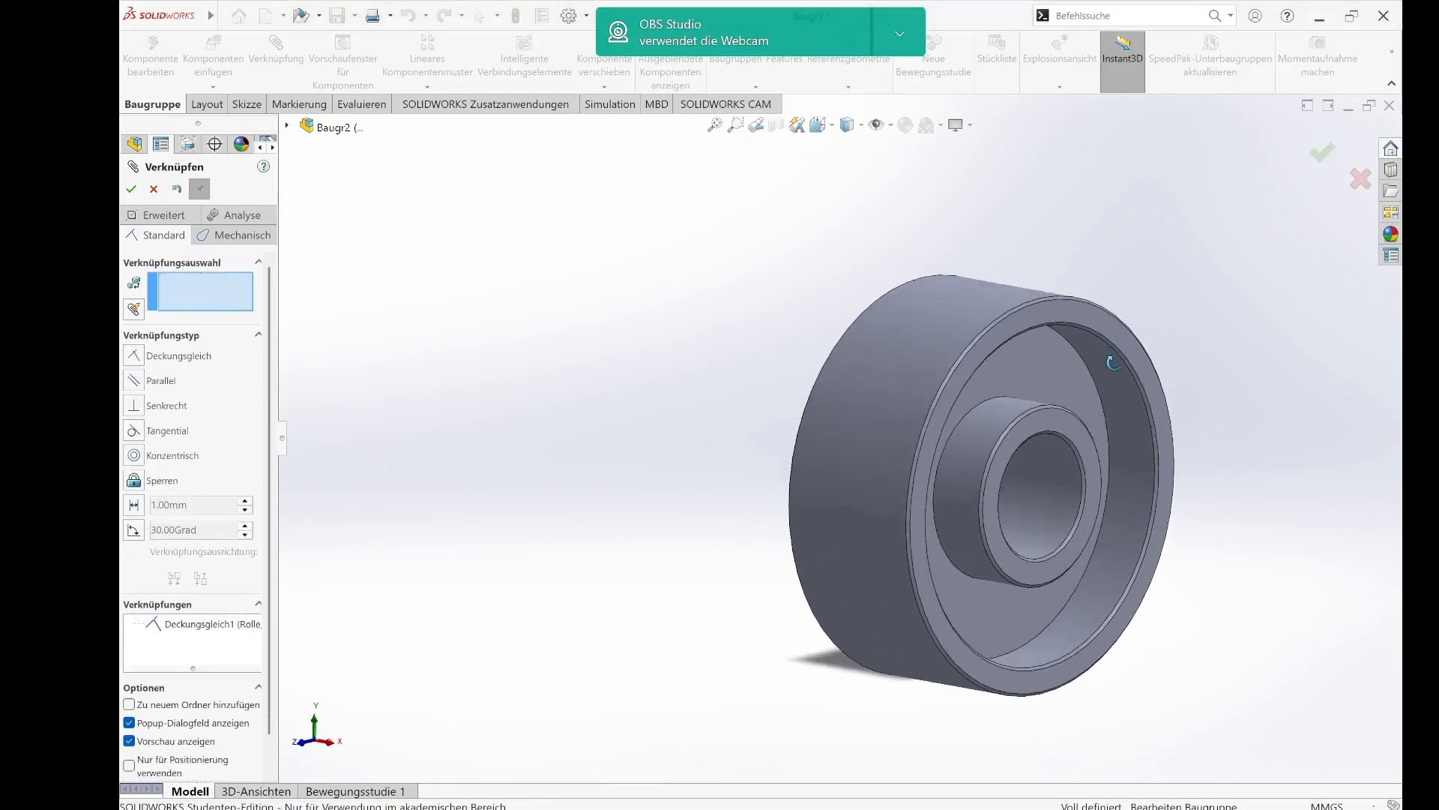
{"action": "middle_click_drag", "start_coordinate": [1144, 280], "coordinate": [1176, 295]}
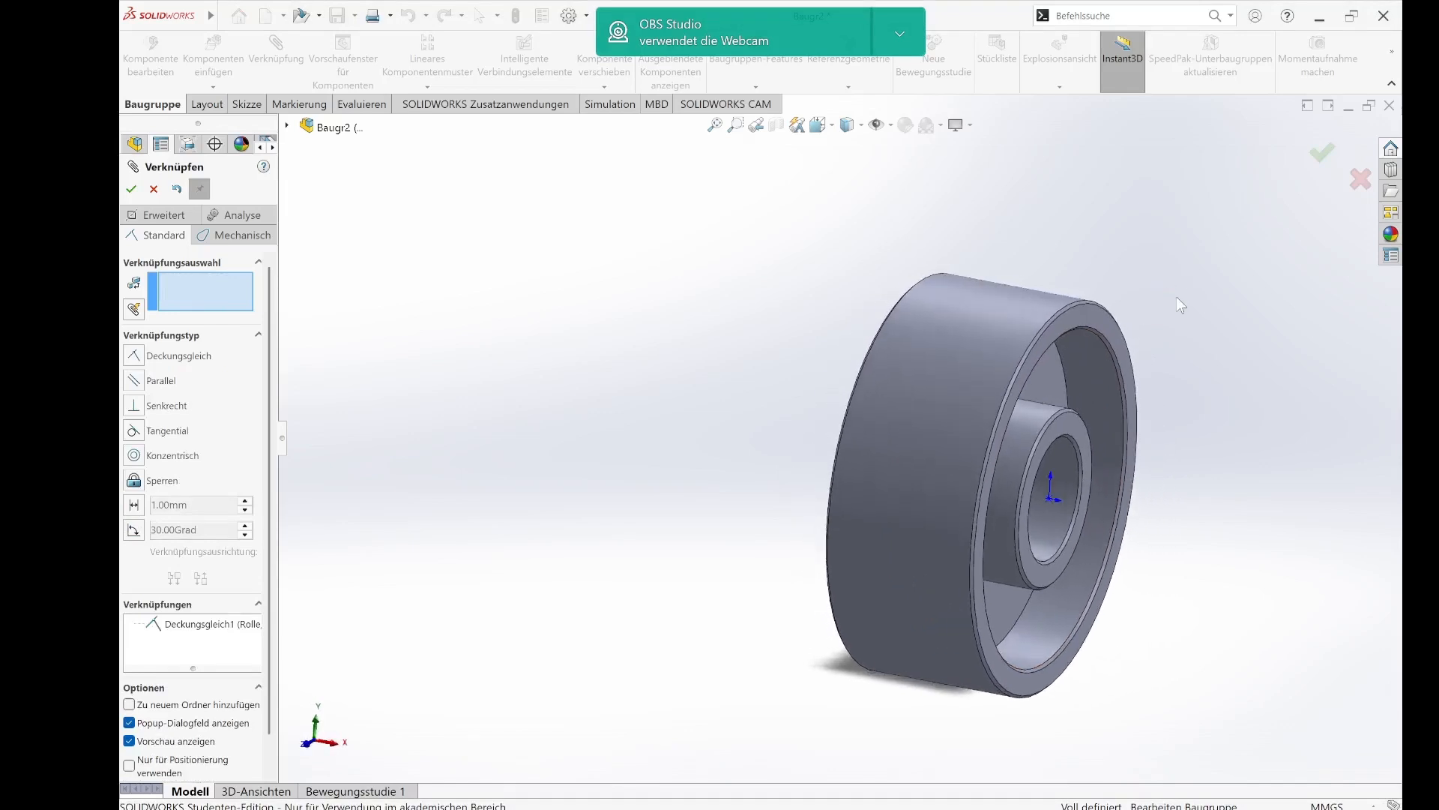
{"action": "left_click", "coordinate": [132, 189]}
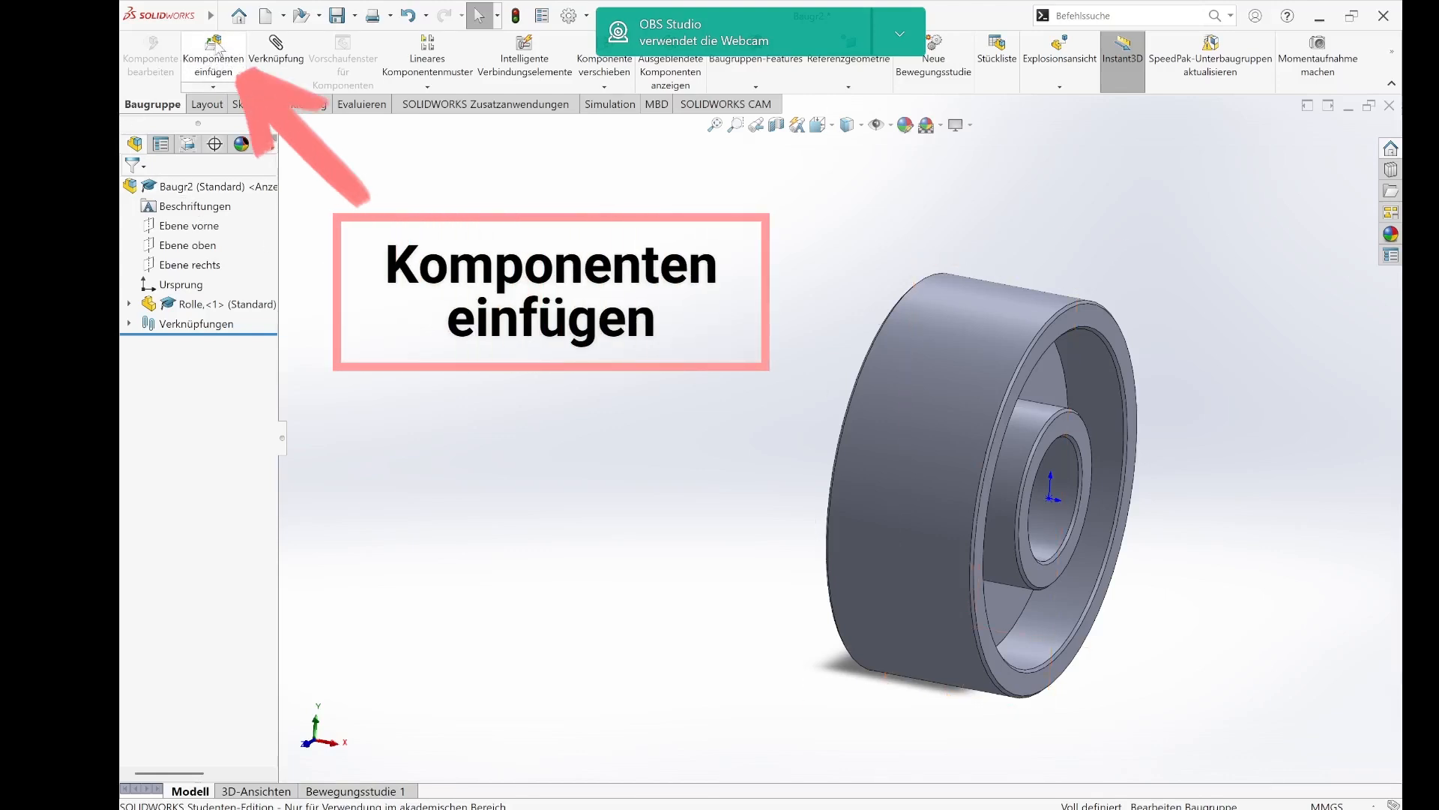
- Insert the component Buchse._Rollepng and place it freely beside the roller
{"action": "left_click", "coordinate": [216, 60]}
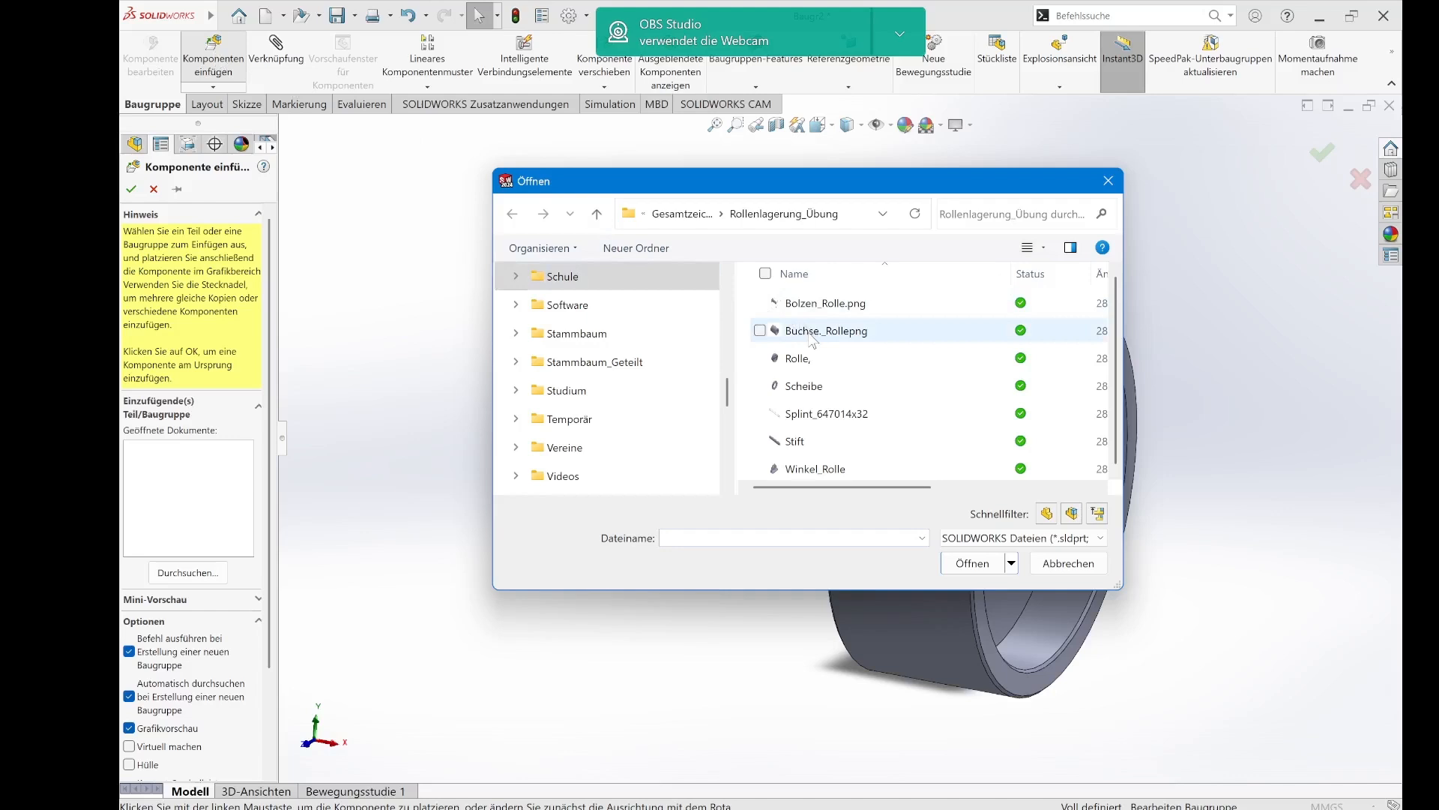
{"action": "left_click", "coordinate": [806, 339]}
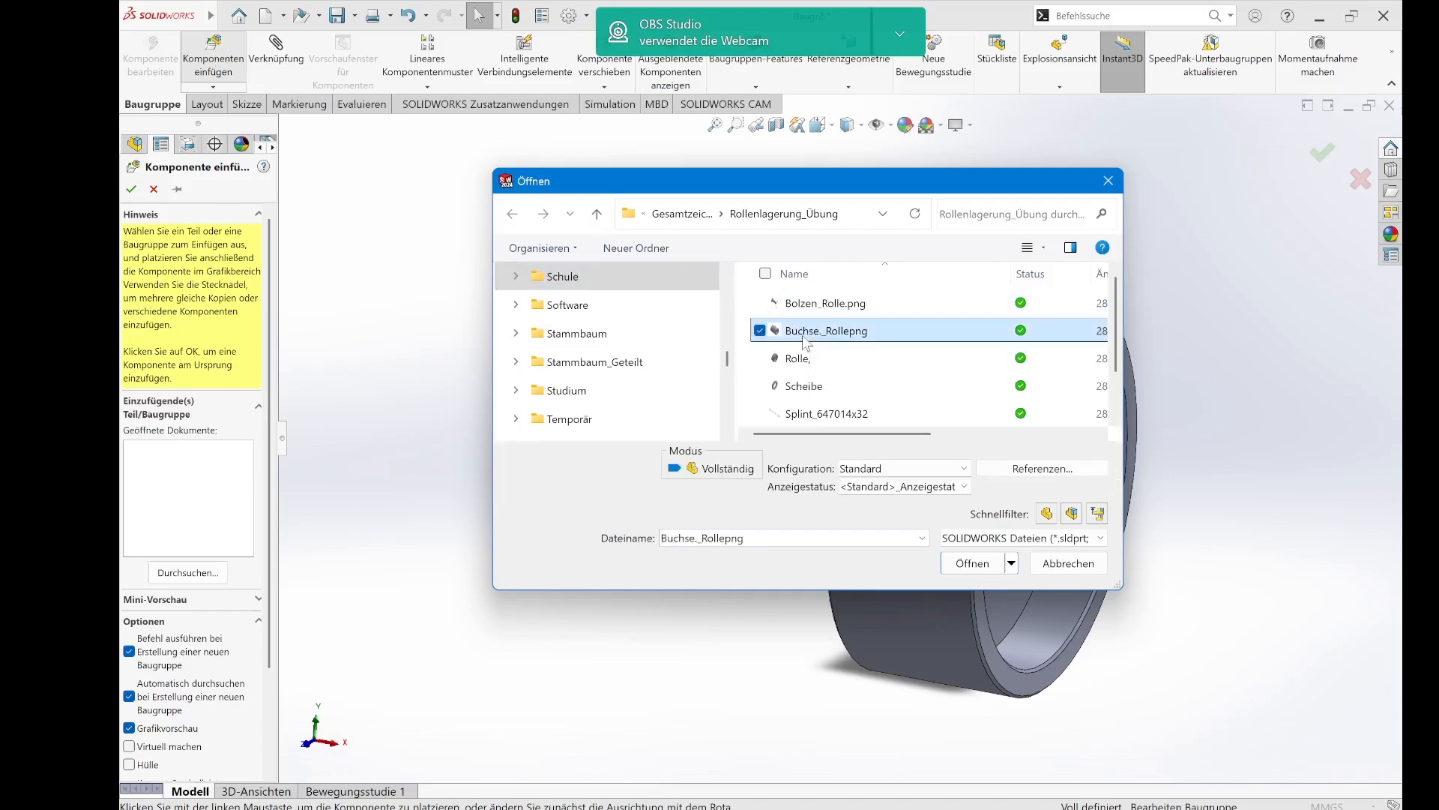
{"action": "left_click", "coordinate": [973, 563]}
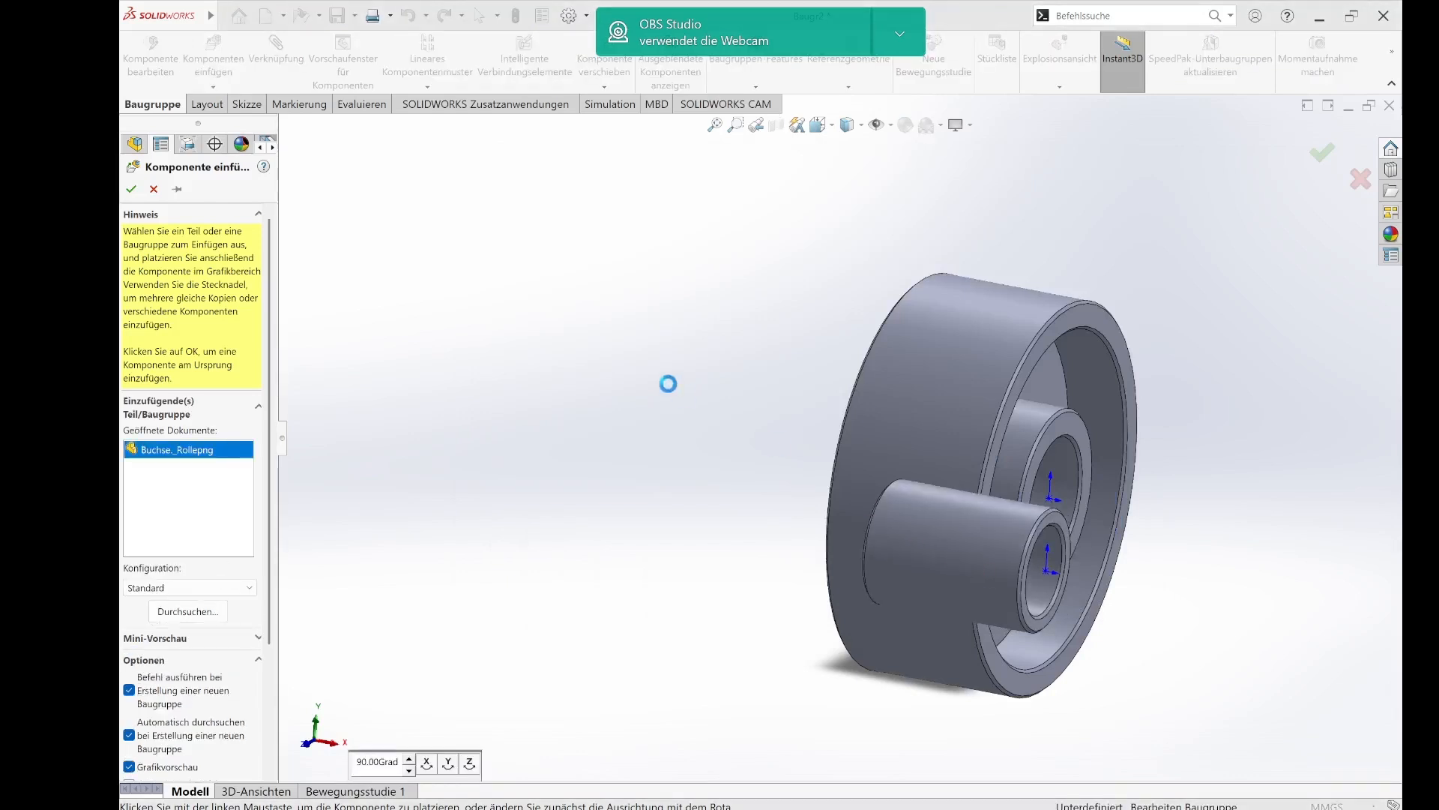
{"action": "left_click", "coordinate": [622, 313]}
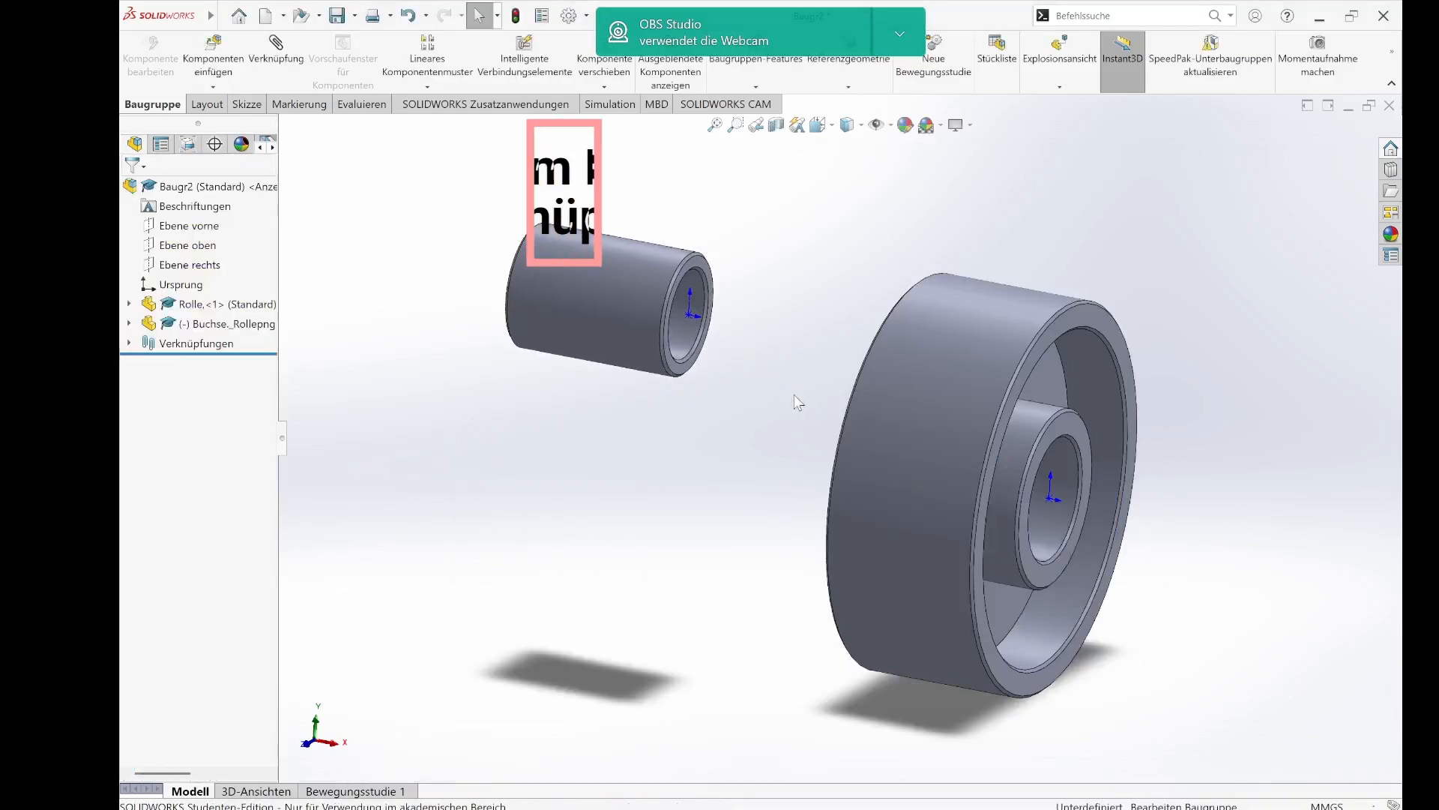
- Add a 1 mm distance mate between the bushing's end face and the roller's hub face, with the dimension flipped to the other side
{"action": "middle_click_drag", "start_coordinate": [794, 395], "coordinate": [781, 284]}
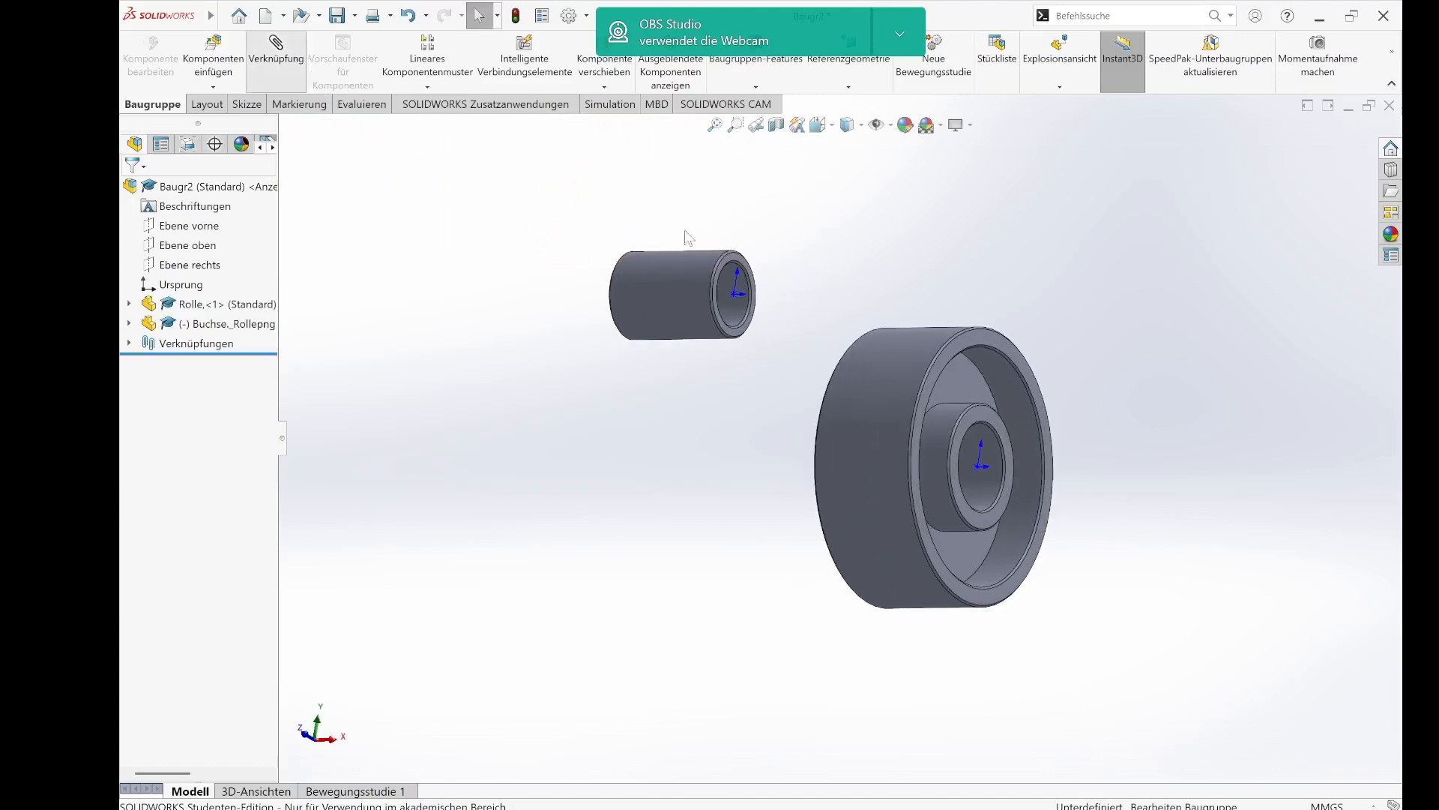
{"action": "left_click", "coordinate": [740, 266]}
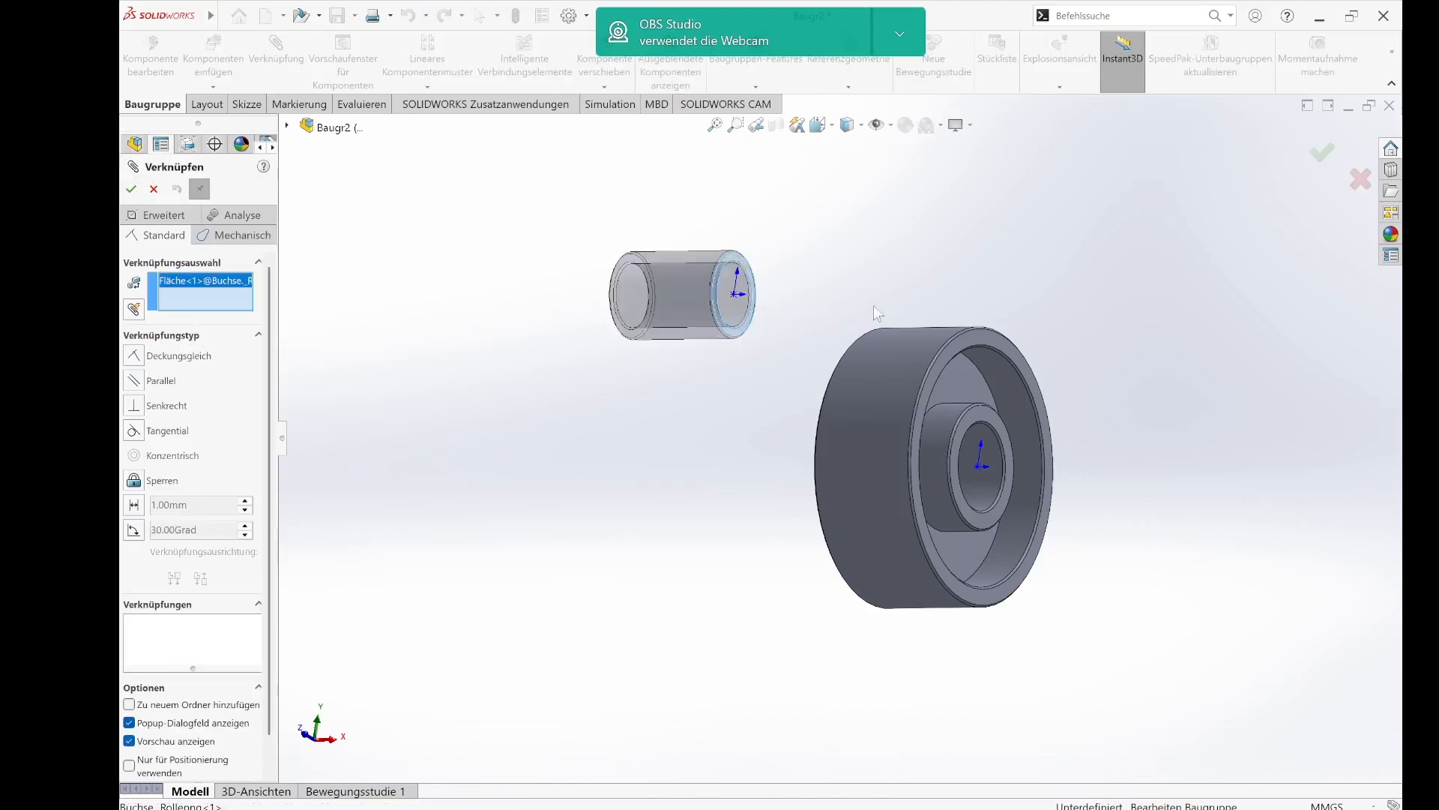
{"action": "left_click", "coordinate": [986, 415]}
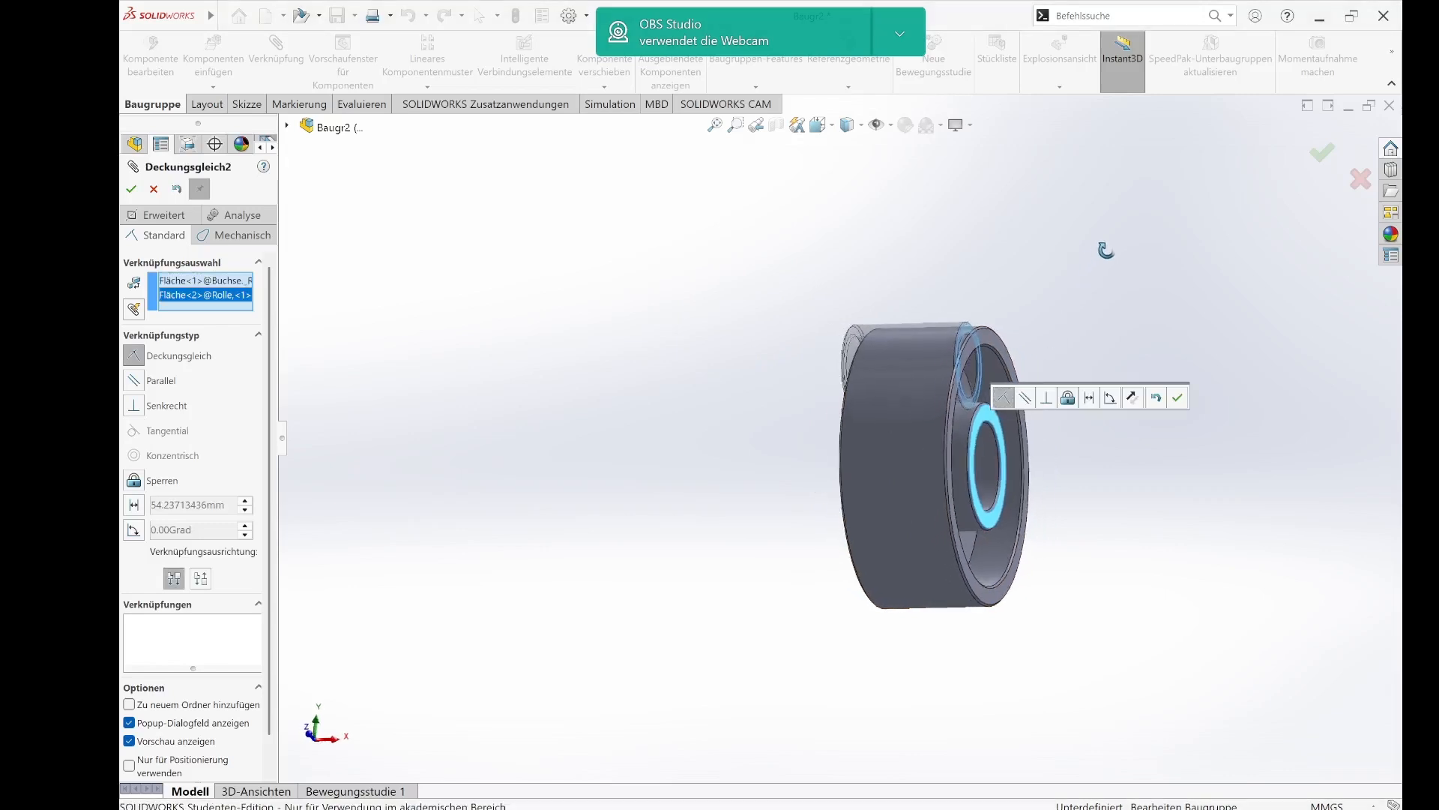
{"action": "middle_click_drag", "start_coordinate": [1106, 249], "coordinate": [1133, 204]}
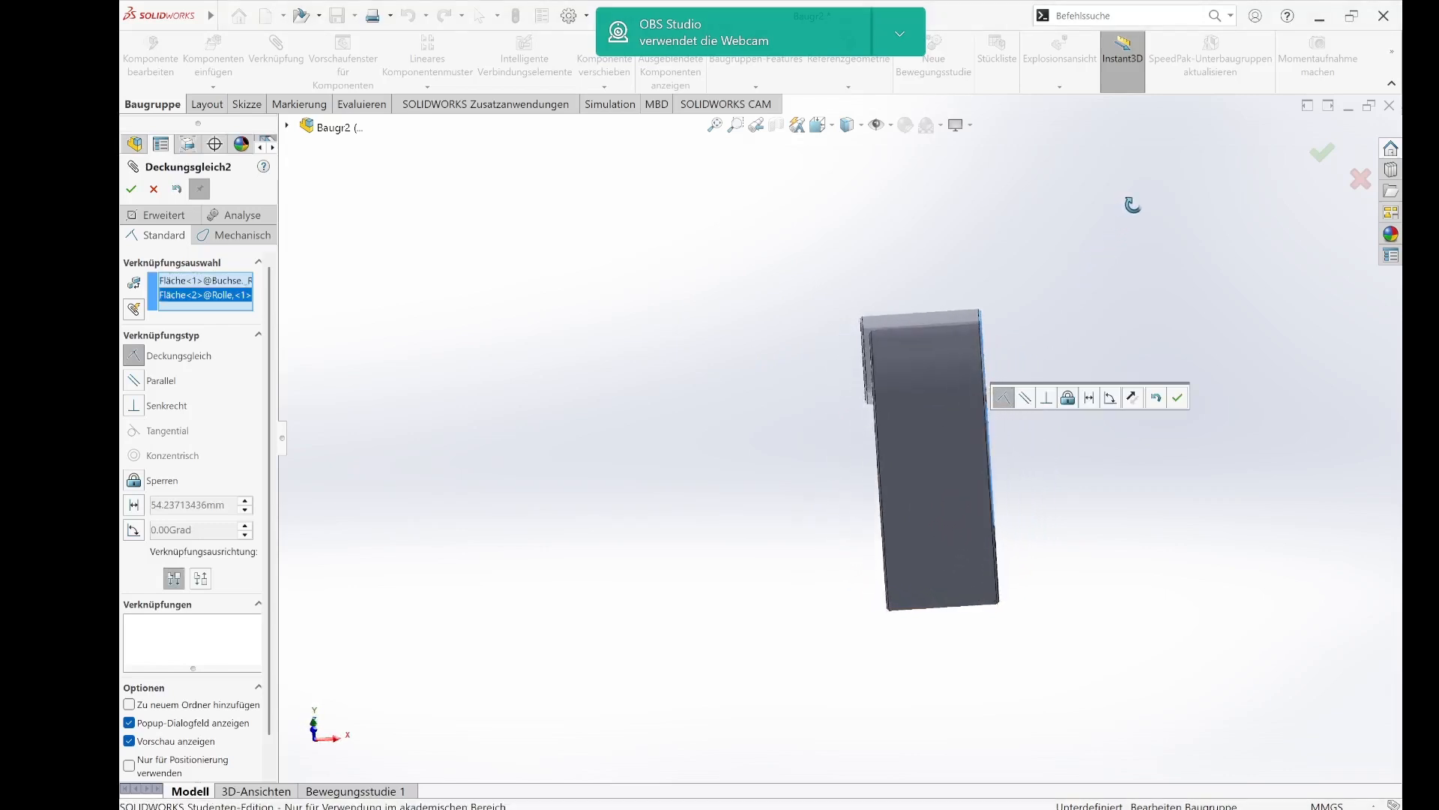
{"action": "left_click", "coordinate": [134, 380]}
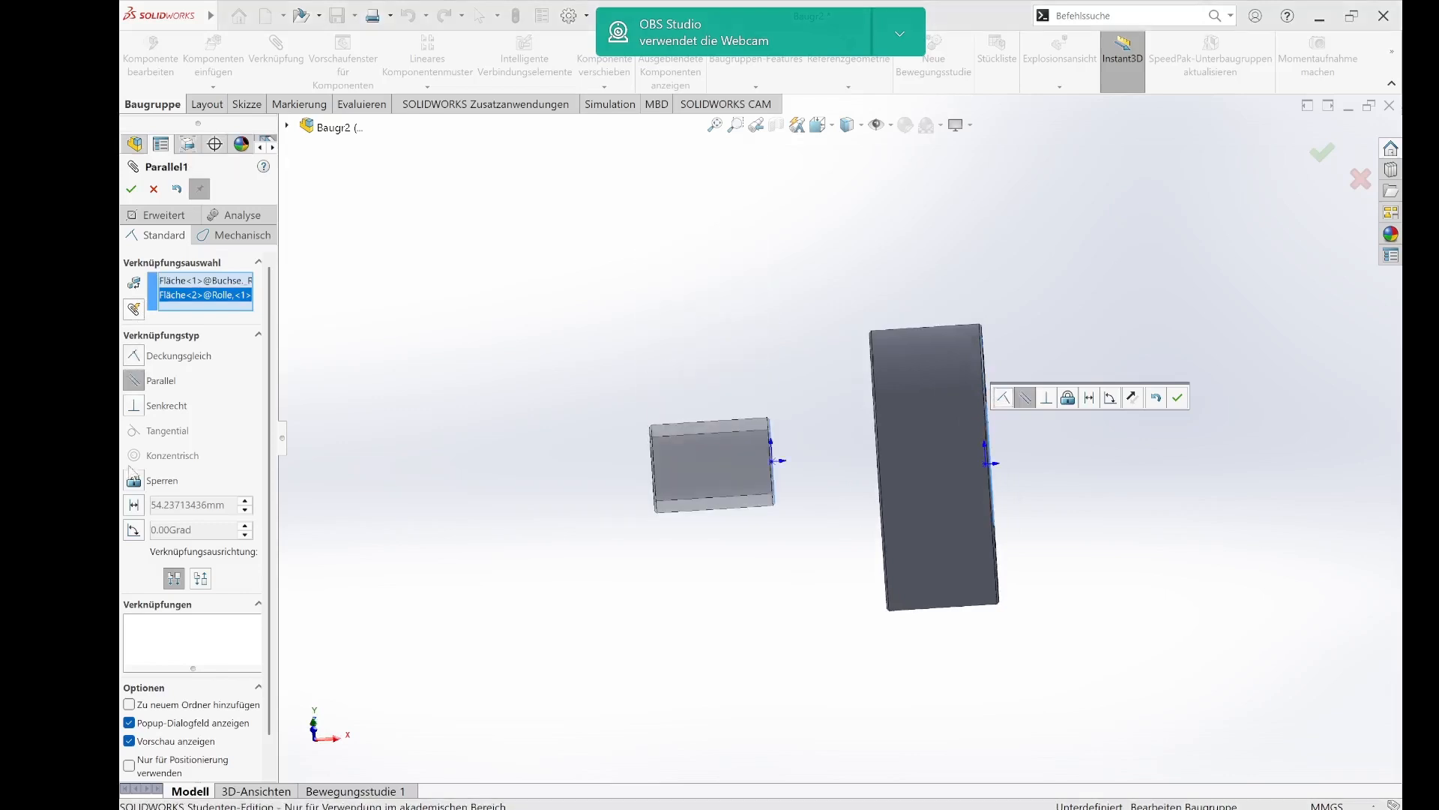
{"action": "left_click", "coordinate": [133, 505]}
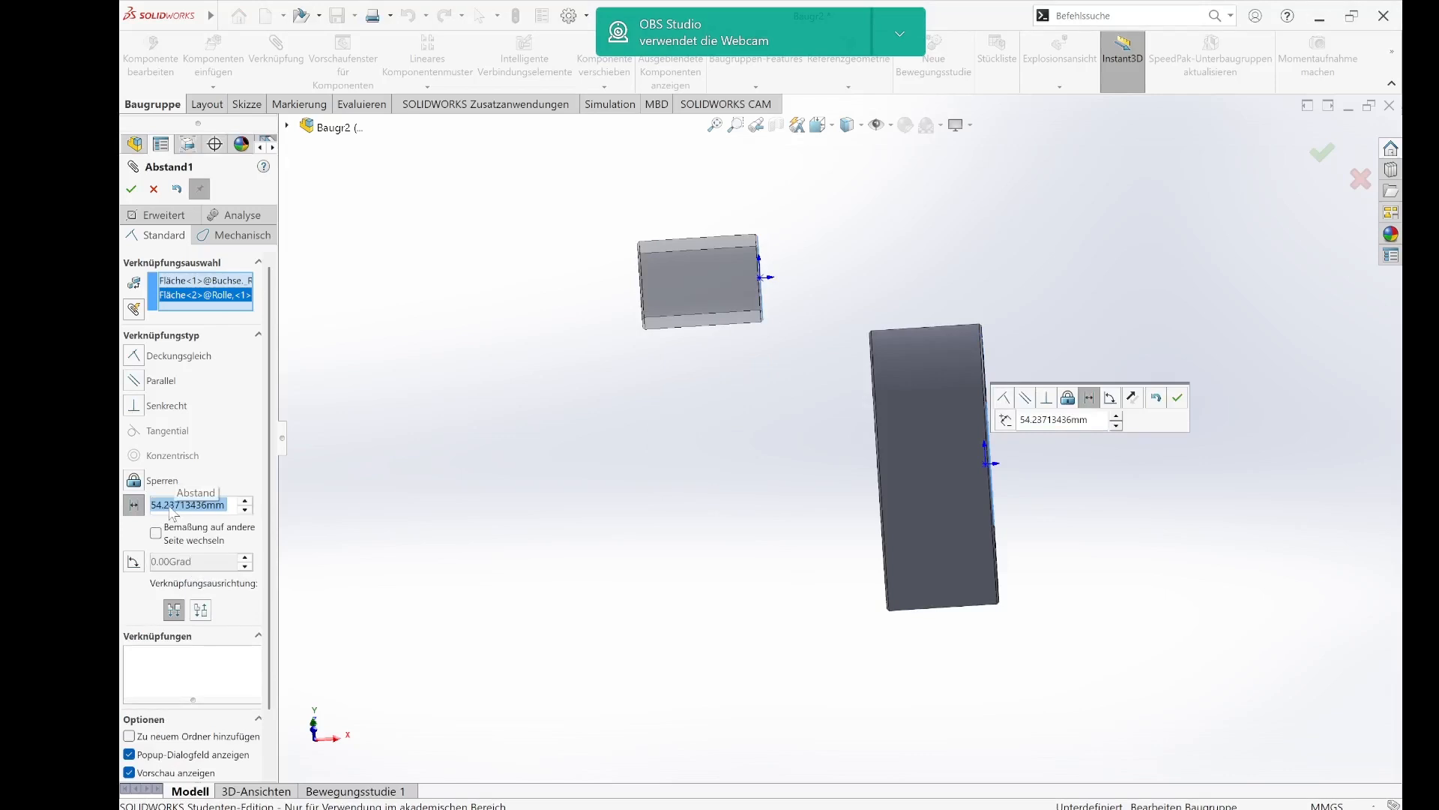
{"action": "type", "text": "1"}
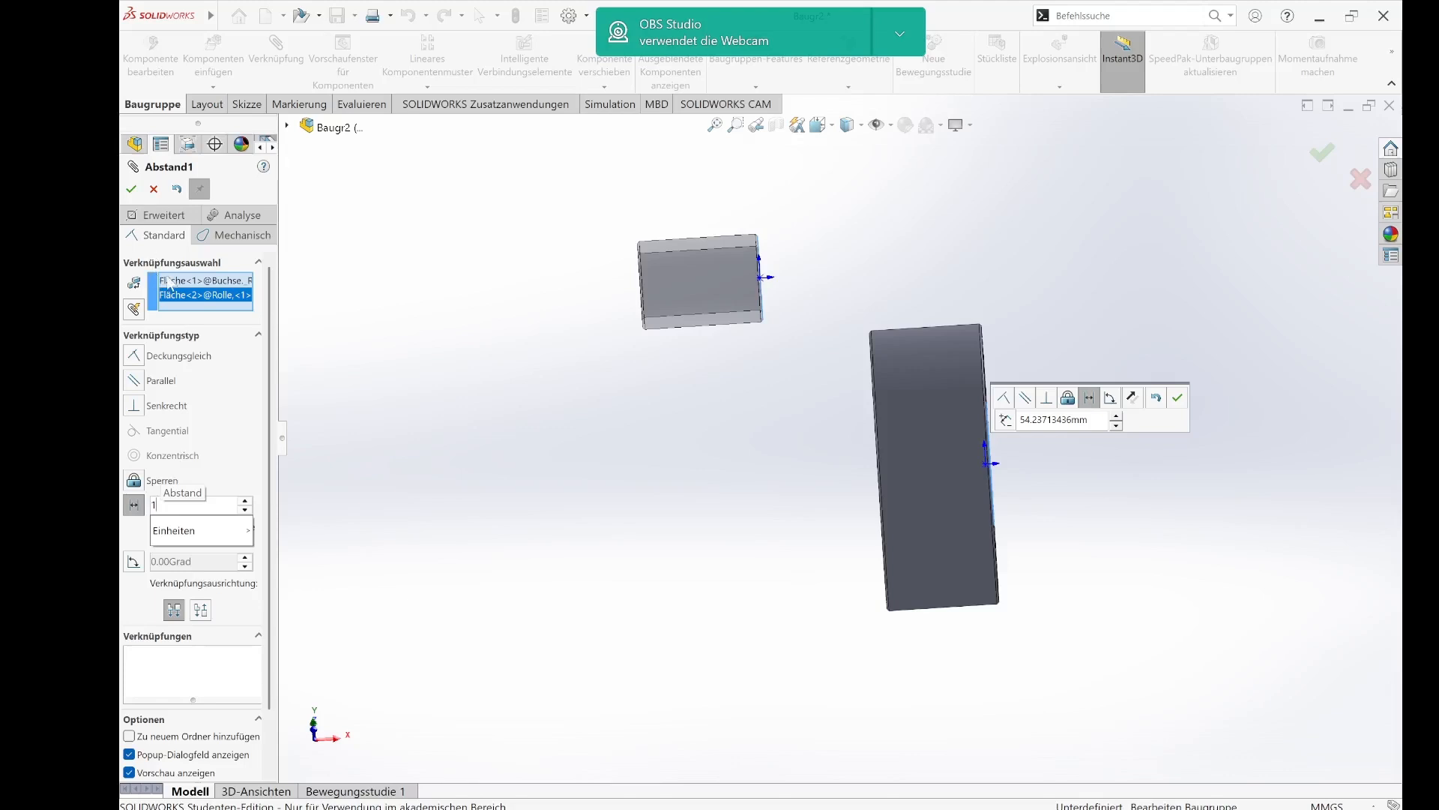
{"action": "key", "text": "Return"}
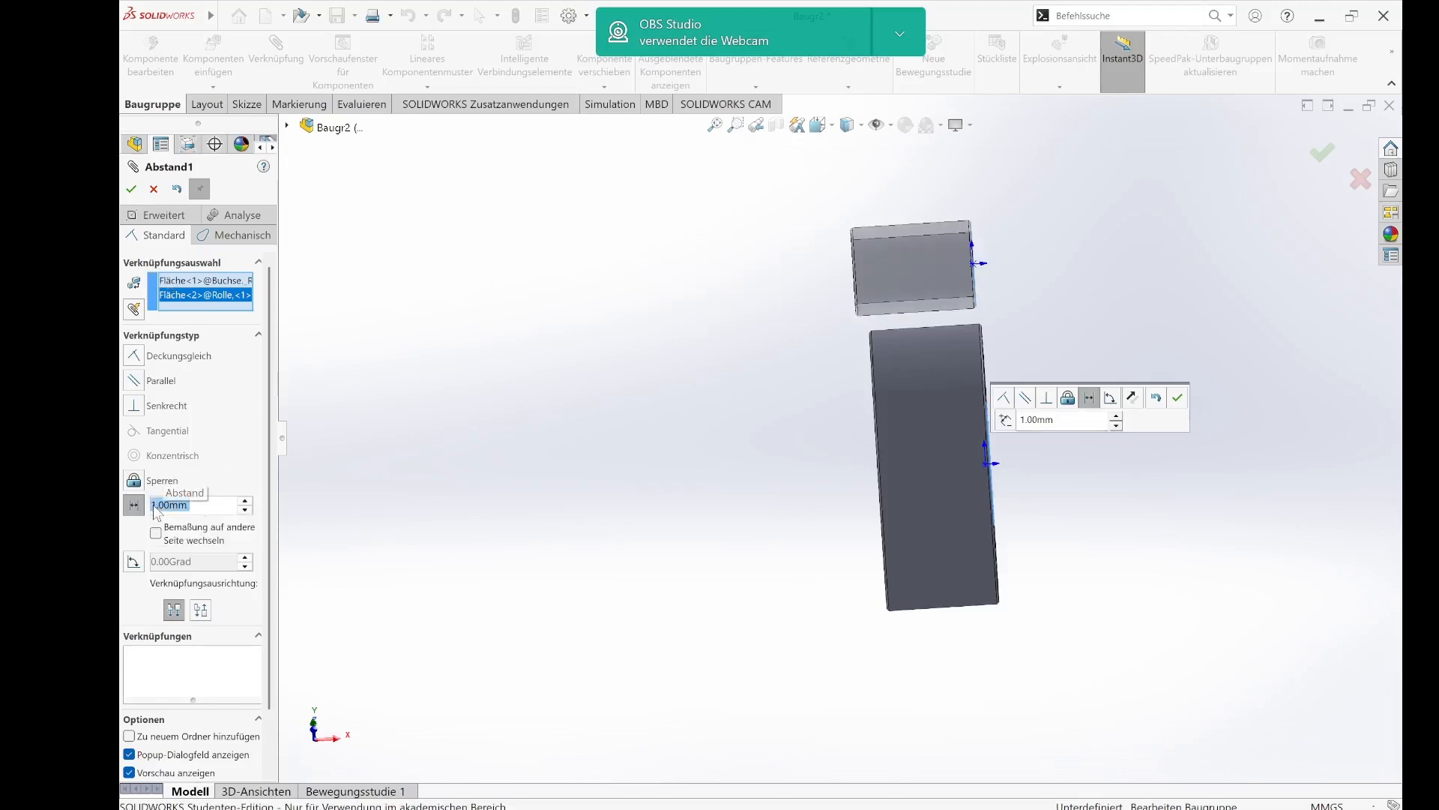
{"action": "left_click", "coordinate": [155, 534]}
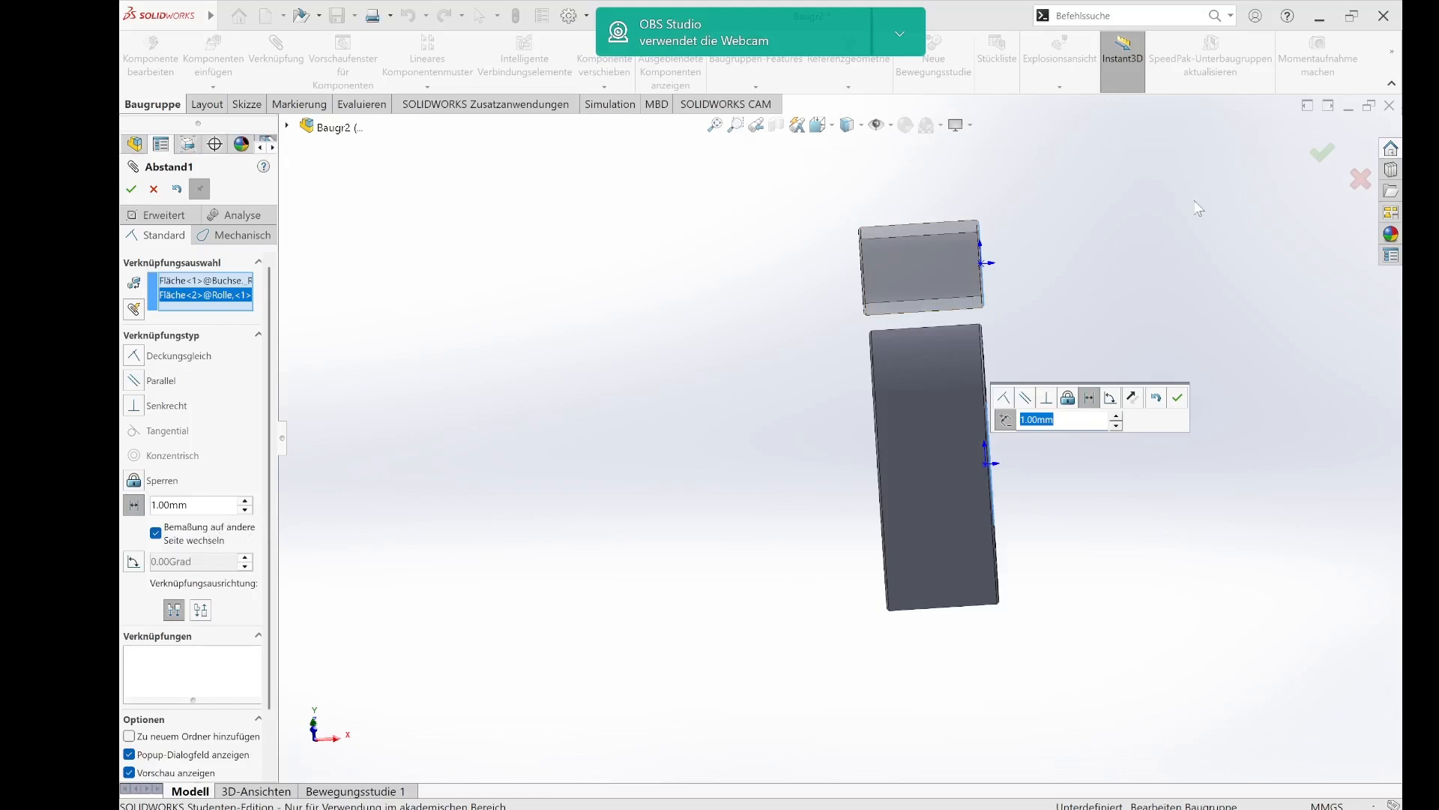
{"action": "left_click", "coordinate": [1311, 155]}
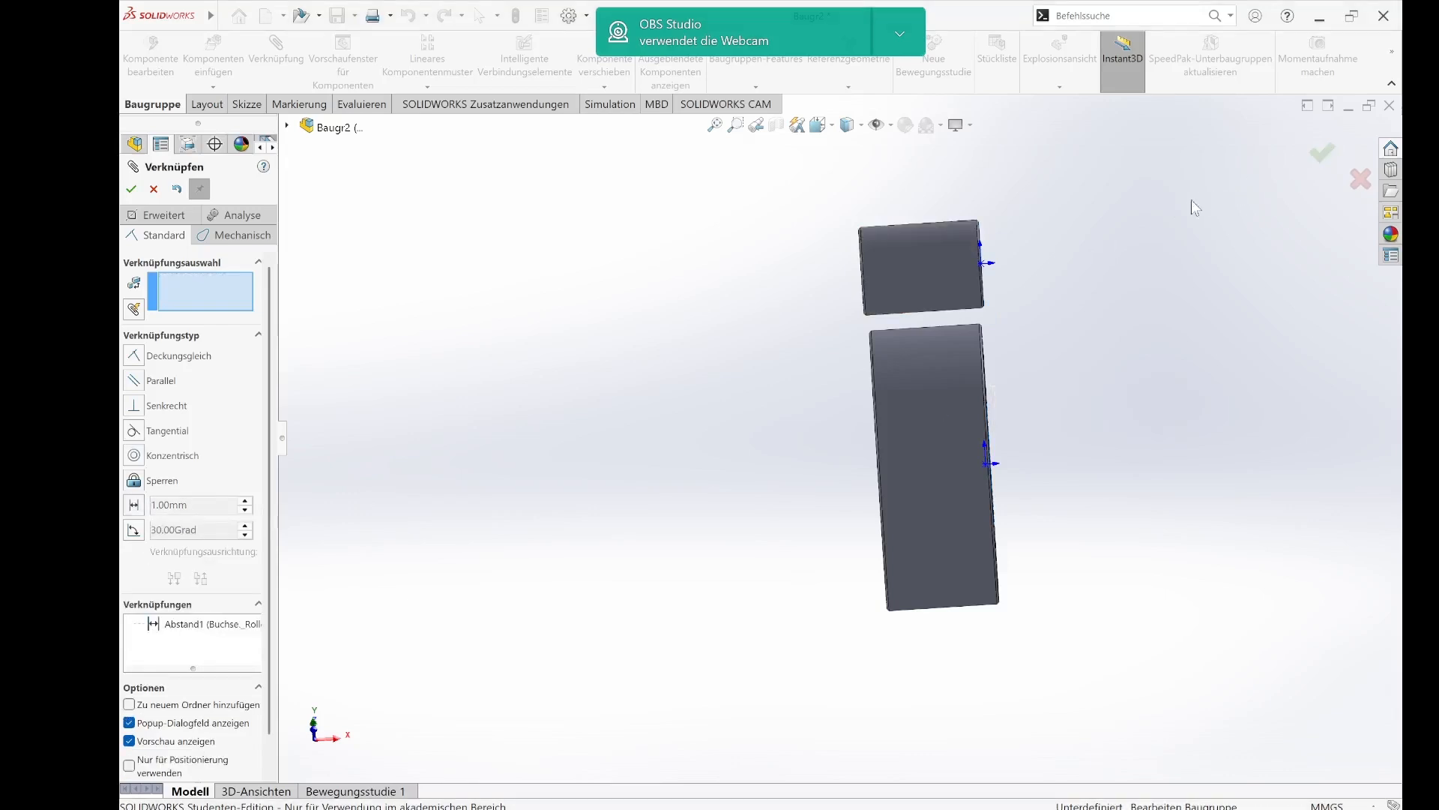
{"action": "middle_click_drag", "start_coordinate": [1141, 218], "coordinate": [1099, 248]}
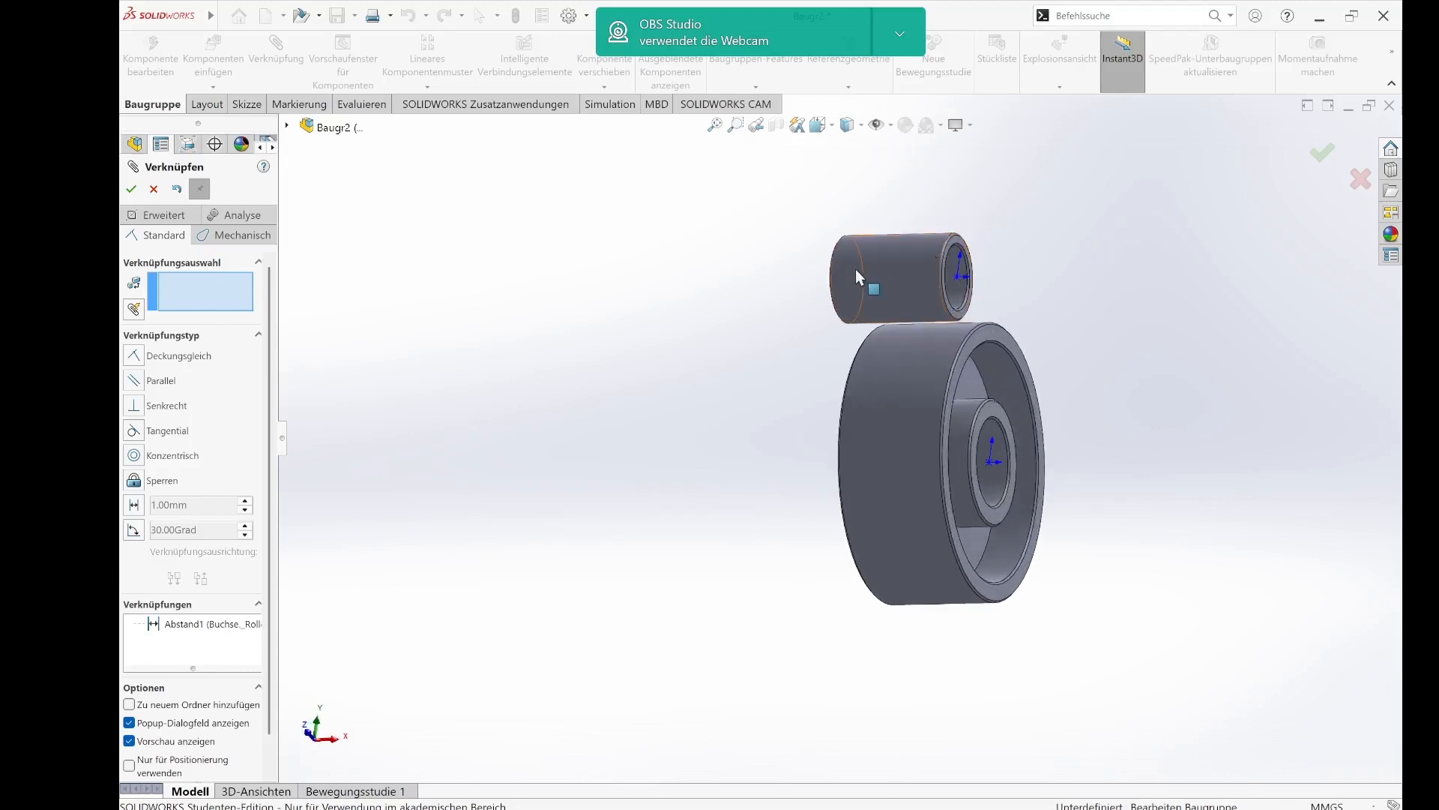
{"action": "left_click", "coordinate": [130, 190]}
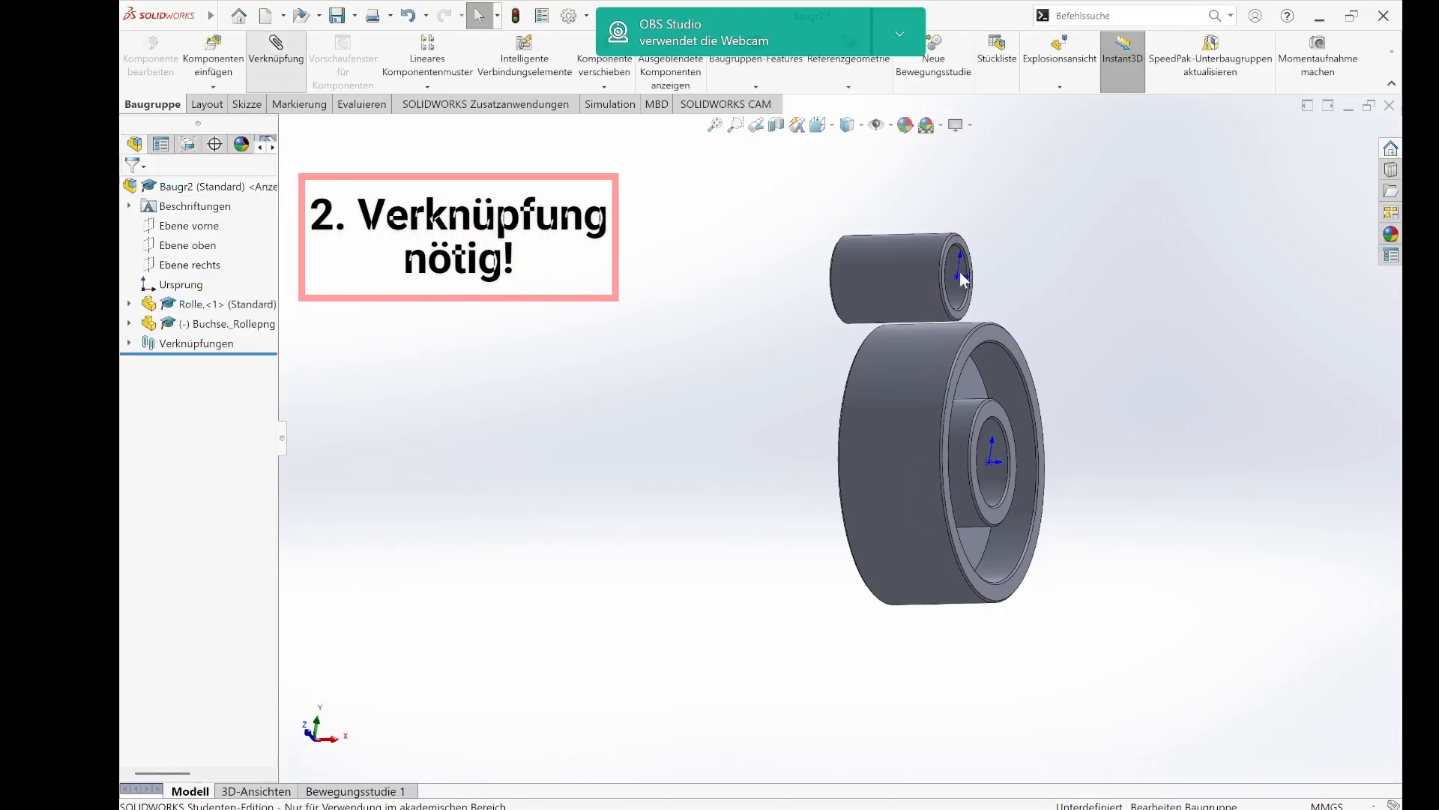
- Mate the bushing's outer cylindrical face concentric with the bore of the roller's hub
{"action": "left_click", "coordinate": [903, 254]}
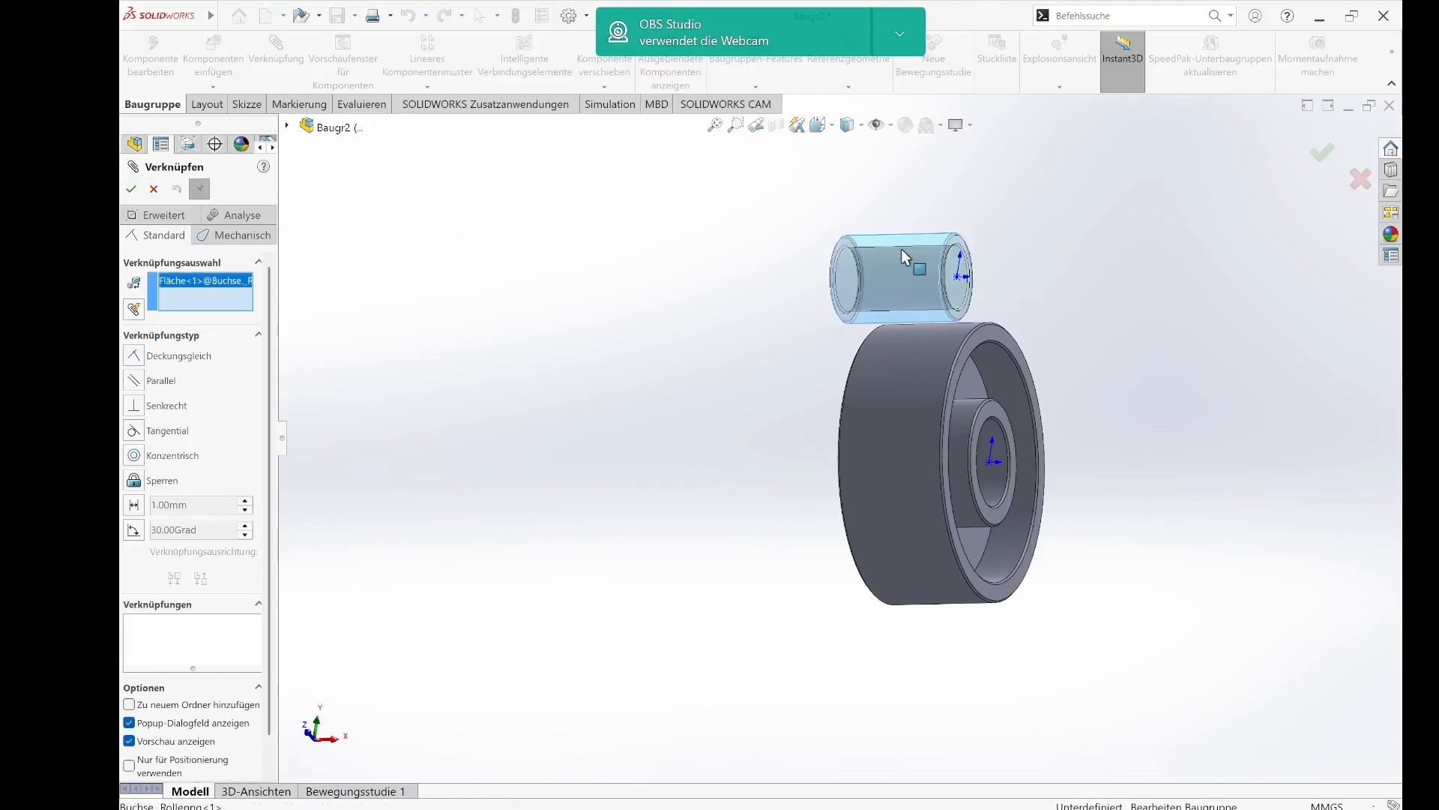
{"action": "left_click", "coordinate": [995, 428]}
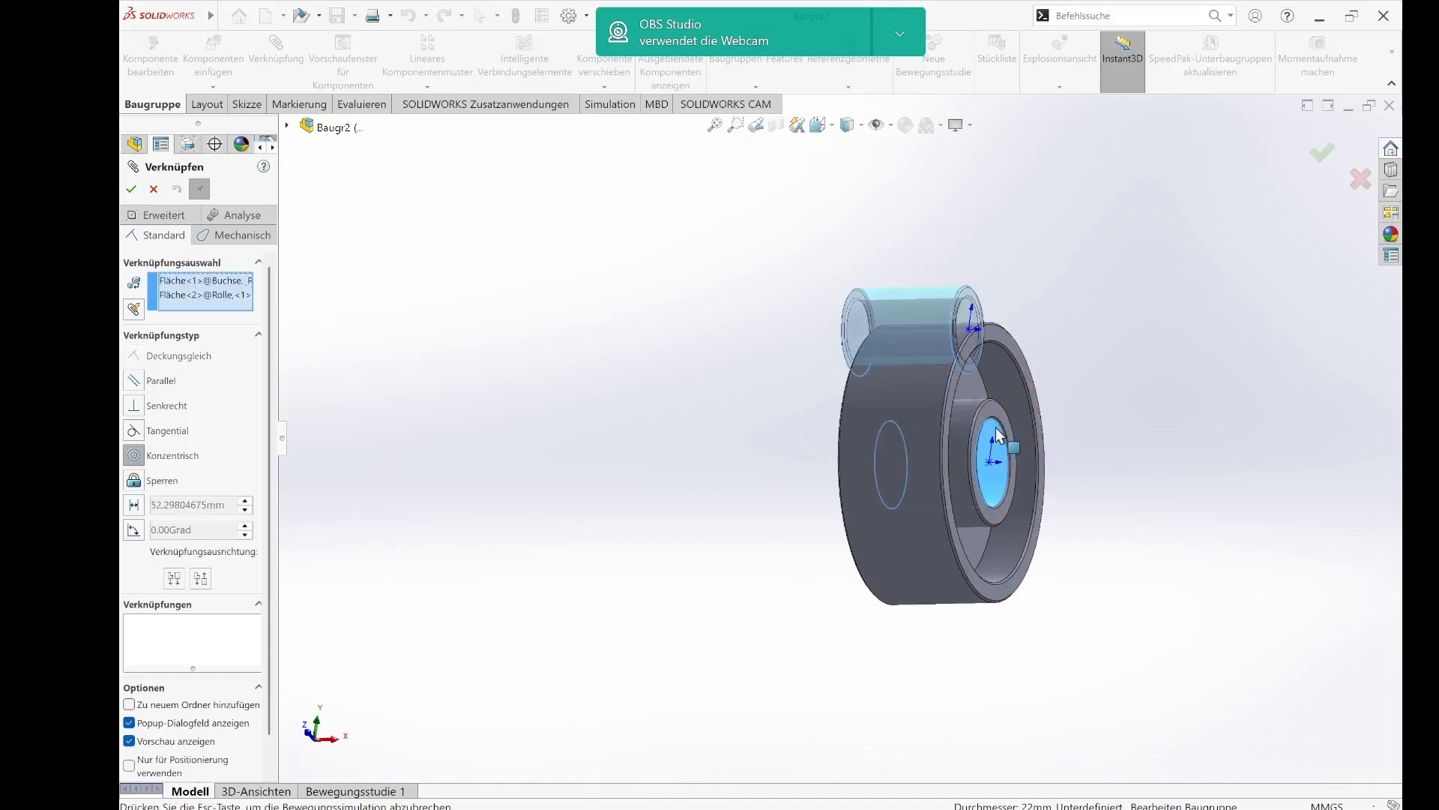
{"action": "left_click", "coordinate": [1326, 154]}
{"action": "middle_click_drag", "start_coordinate": [1105, 277], "coordinate": [1018, 297]}
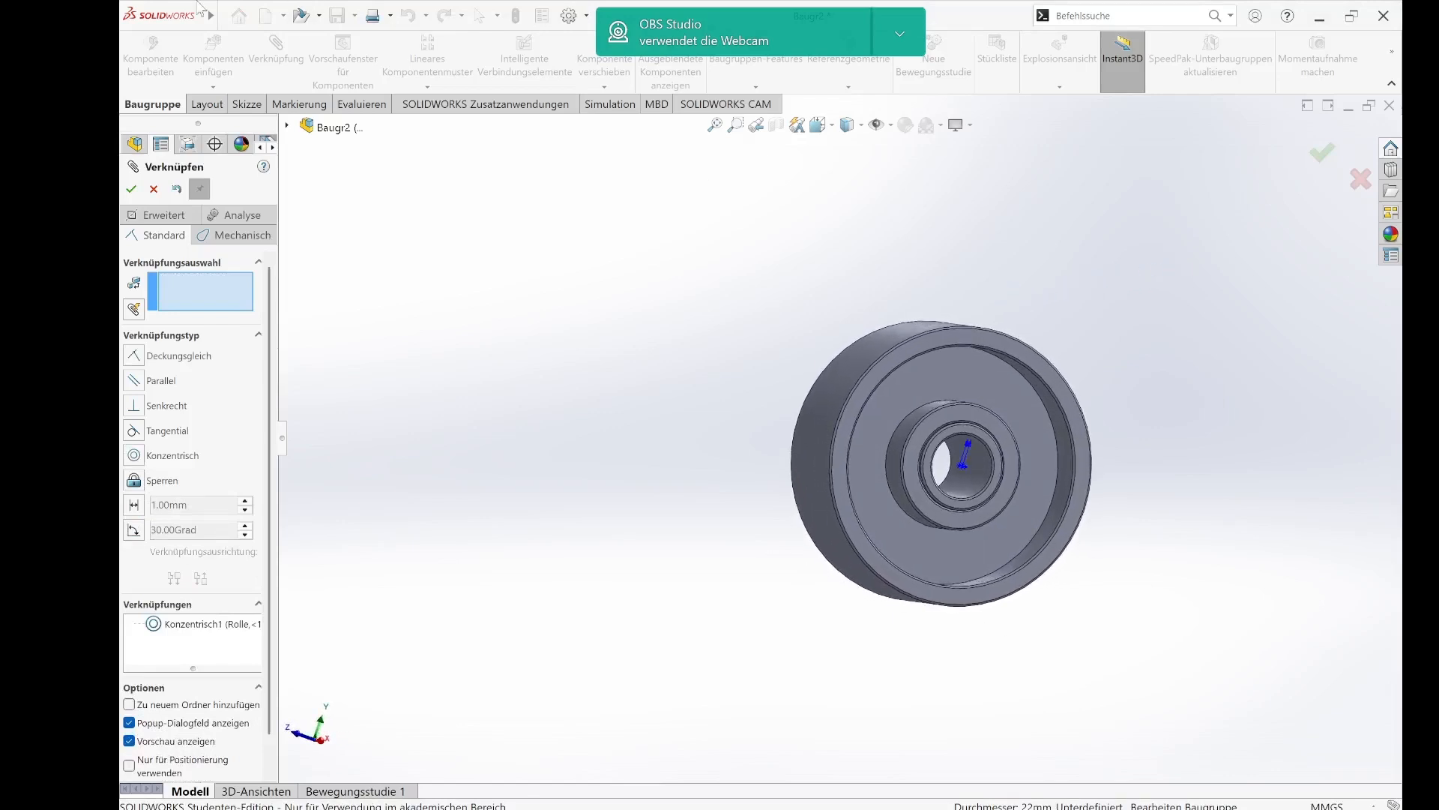
{"action": "left_click", "coordinate": [132, 191]}
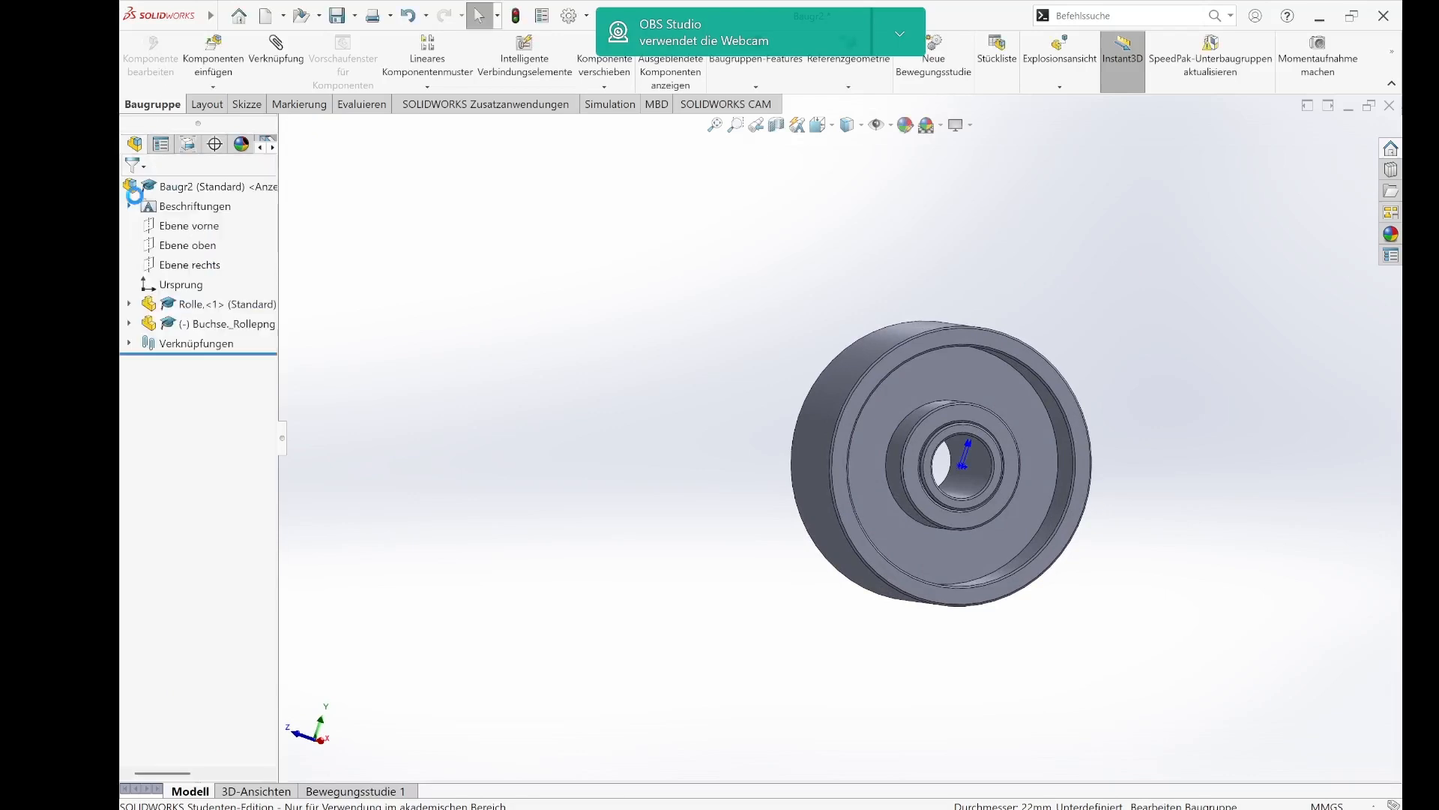
- Save the assembly under the name BaugruppeRollenlagerung in the Rollenlagerung_Übung folder, including all modified components
{"action": "left_click", "coordinate": [354, 15]}
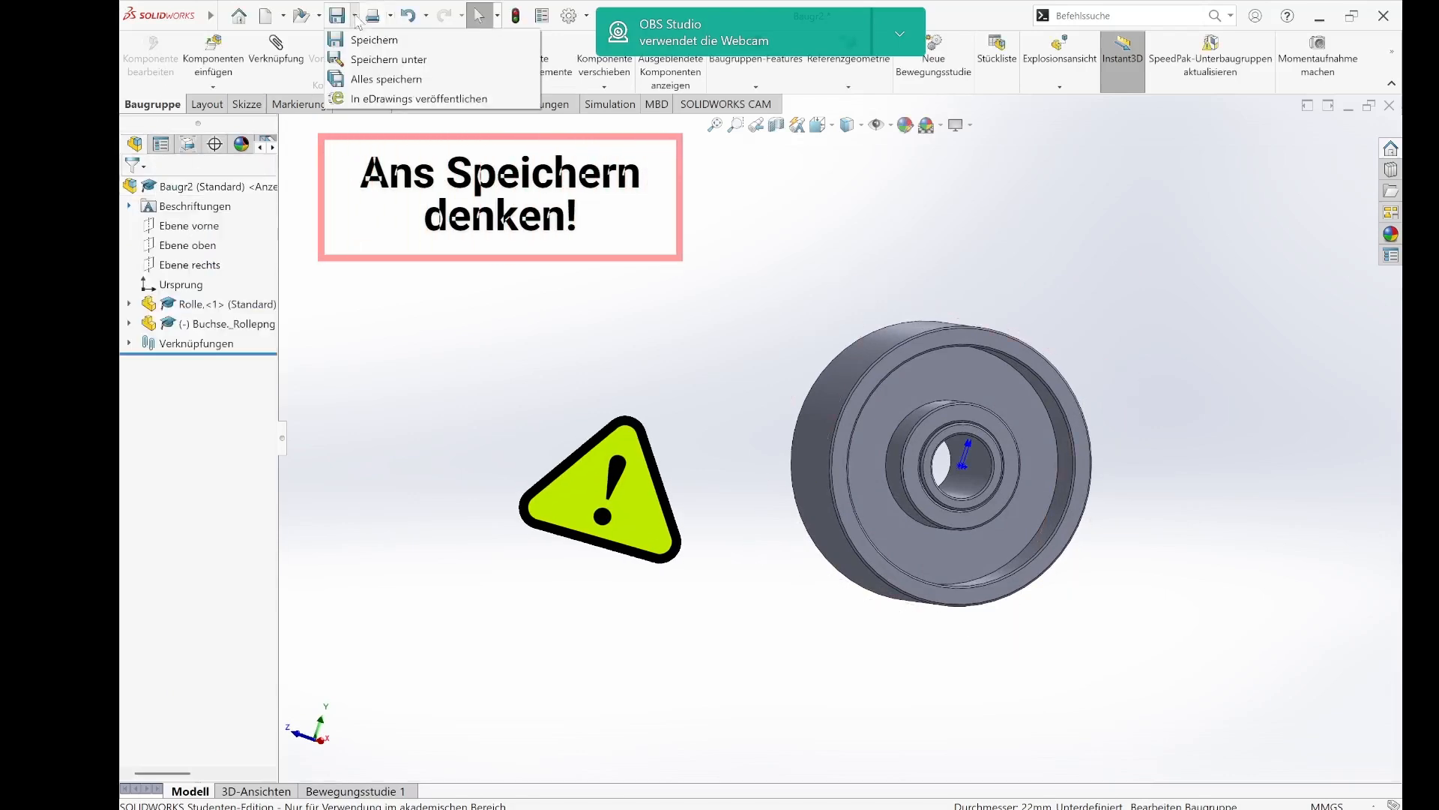
{"action": "left_click", "coordinate": [357, 60]}
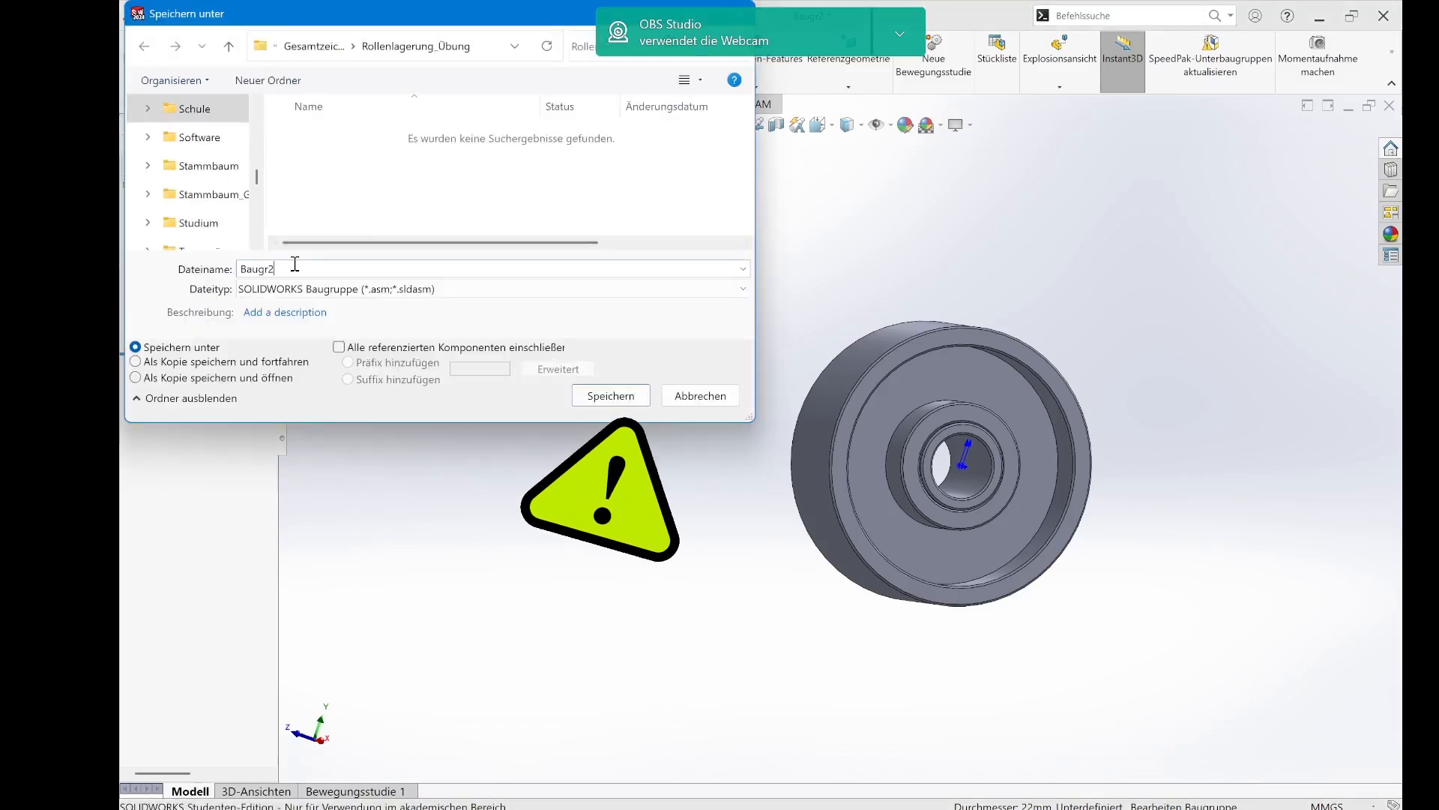
{"action": "left_click", "coordinate": [325, 267]}
{"action": "key", "text": "BackSpace"}
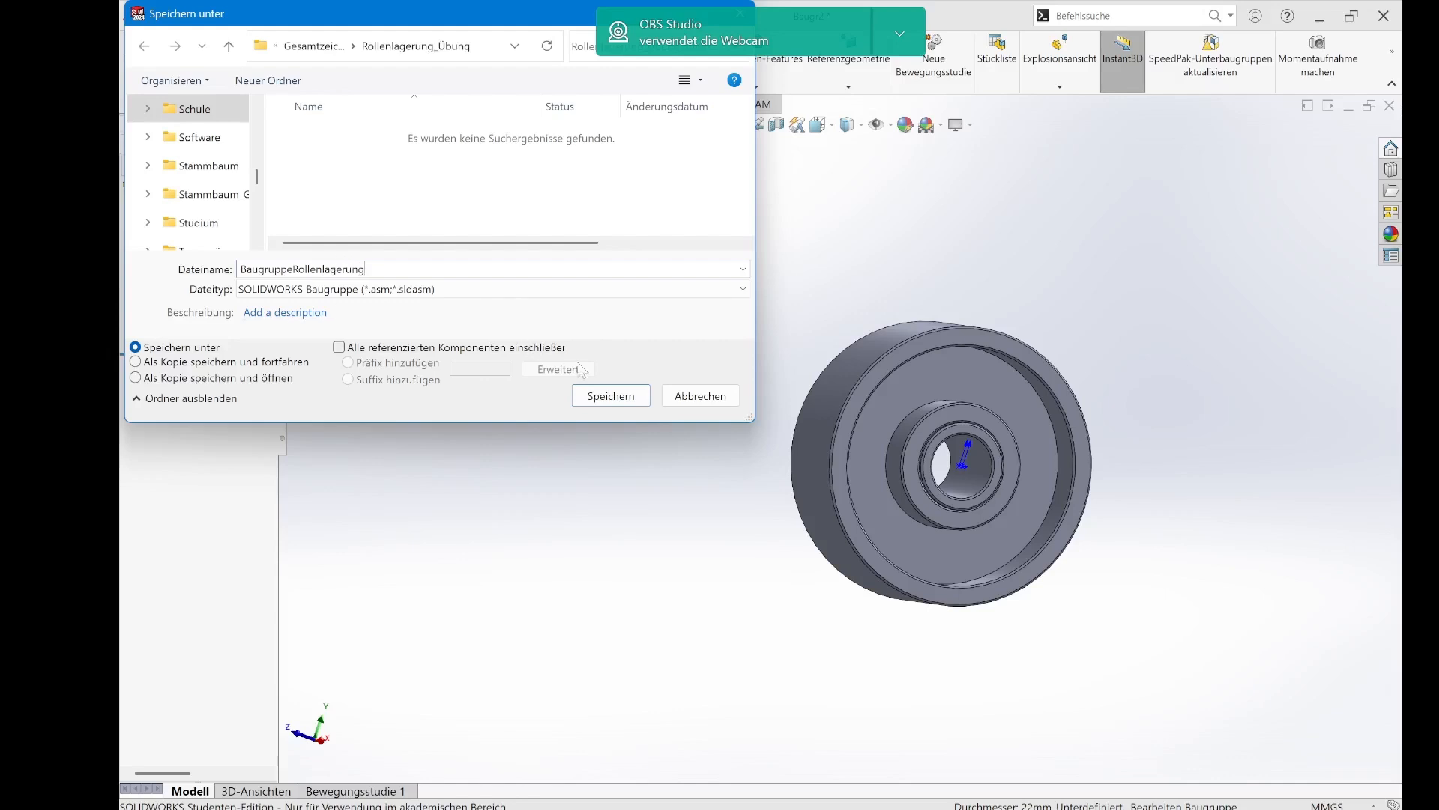
{"action": "left_click", "coordinate": [604, 396]}
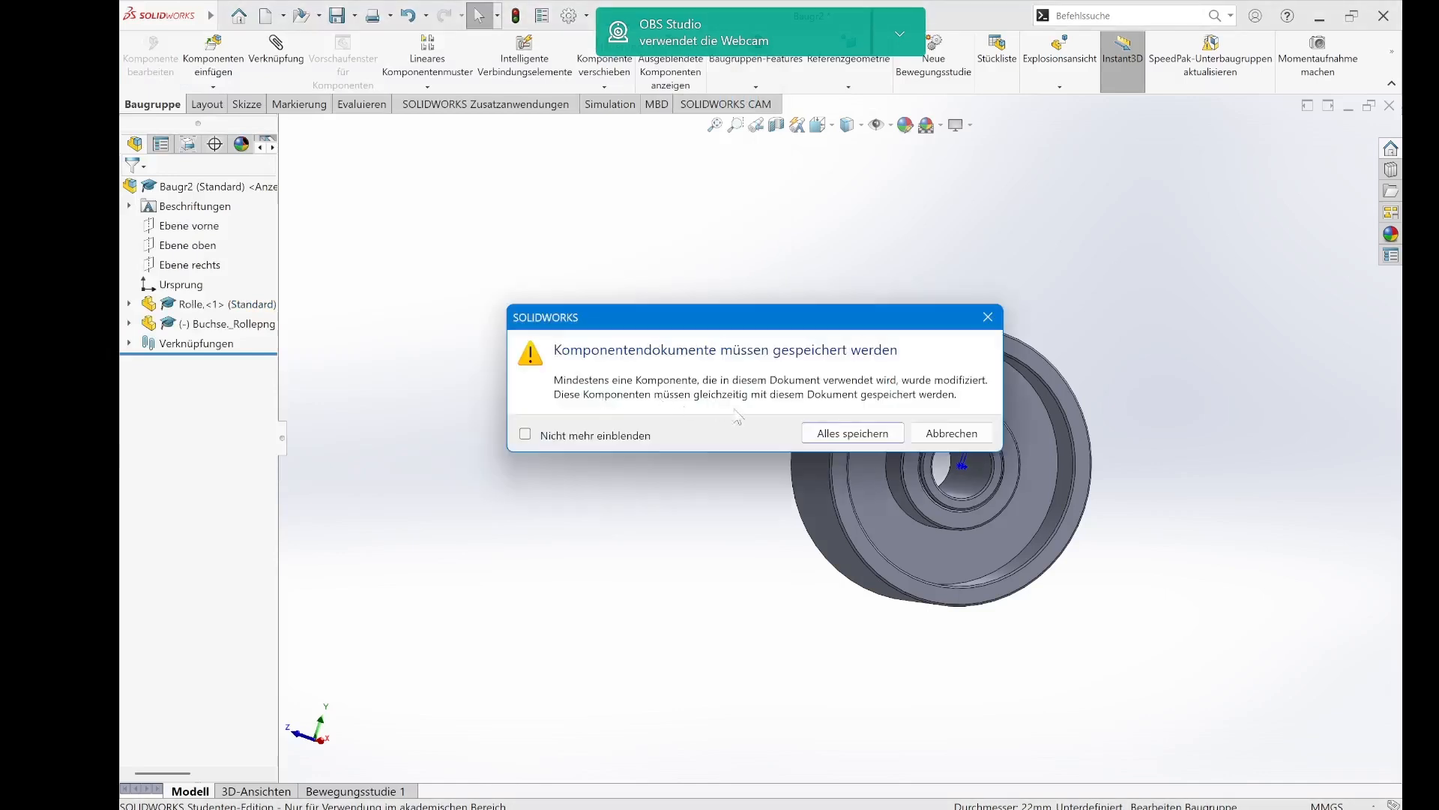
{"action": "left_click", "coordinate": [824, 435]}
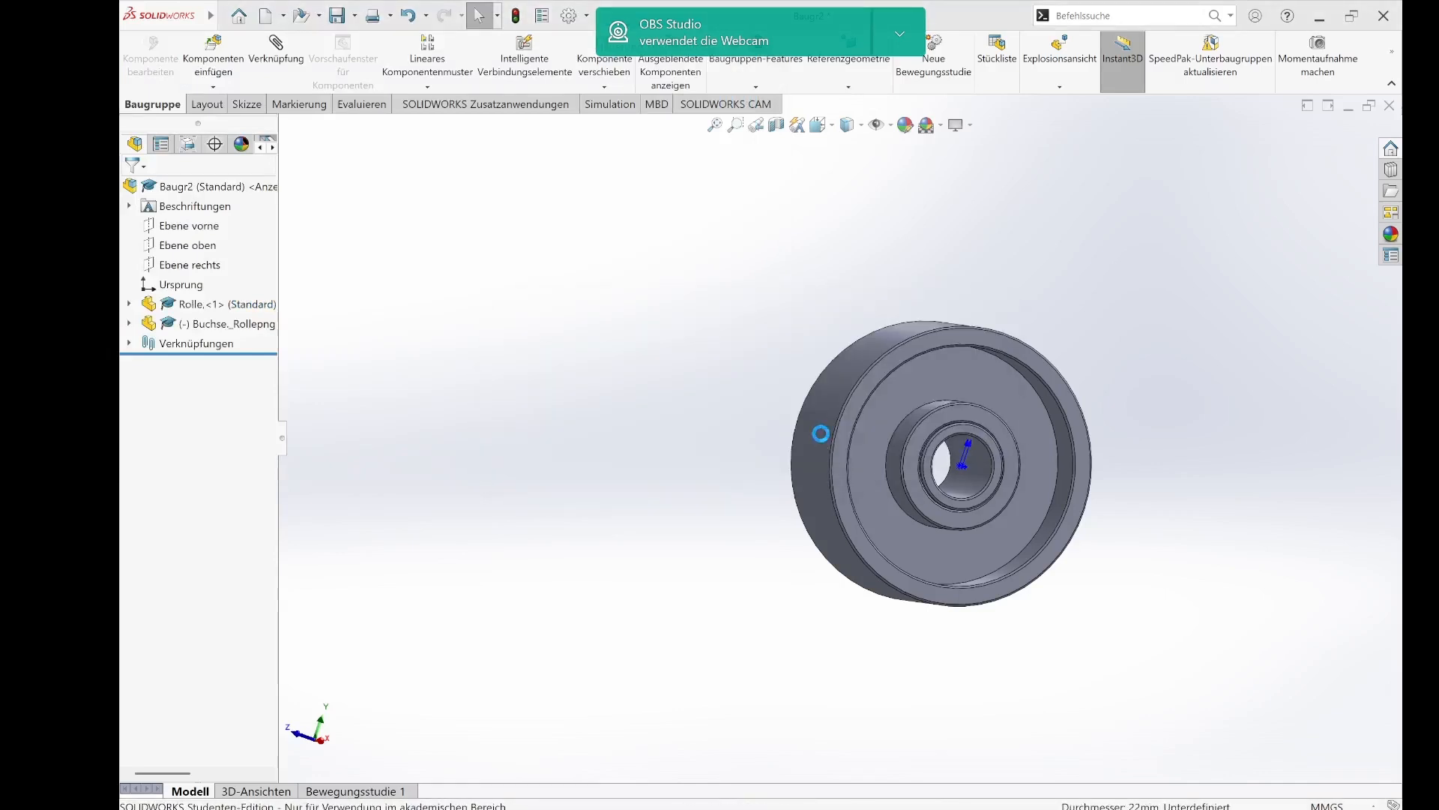
- Insert the component Winkel_Rolle and place it freely beside the roller on the side of the open hub
{"action": "middle_click_drag", "start_coordinate": [707, 270], "coordinate": [779, 271]}
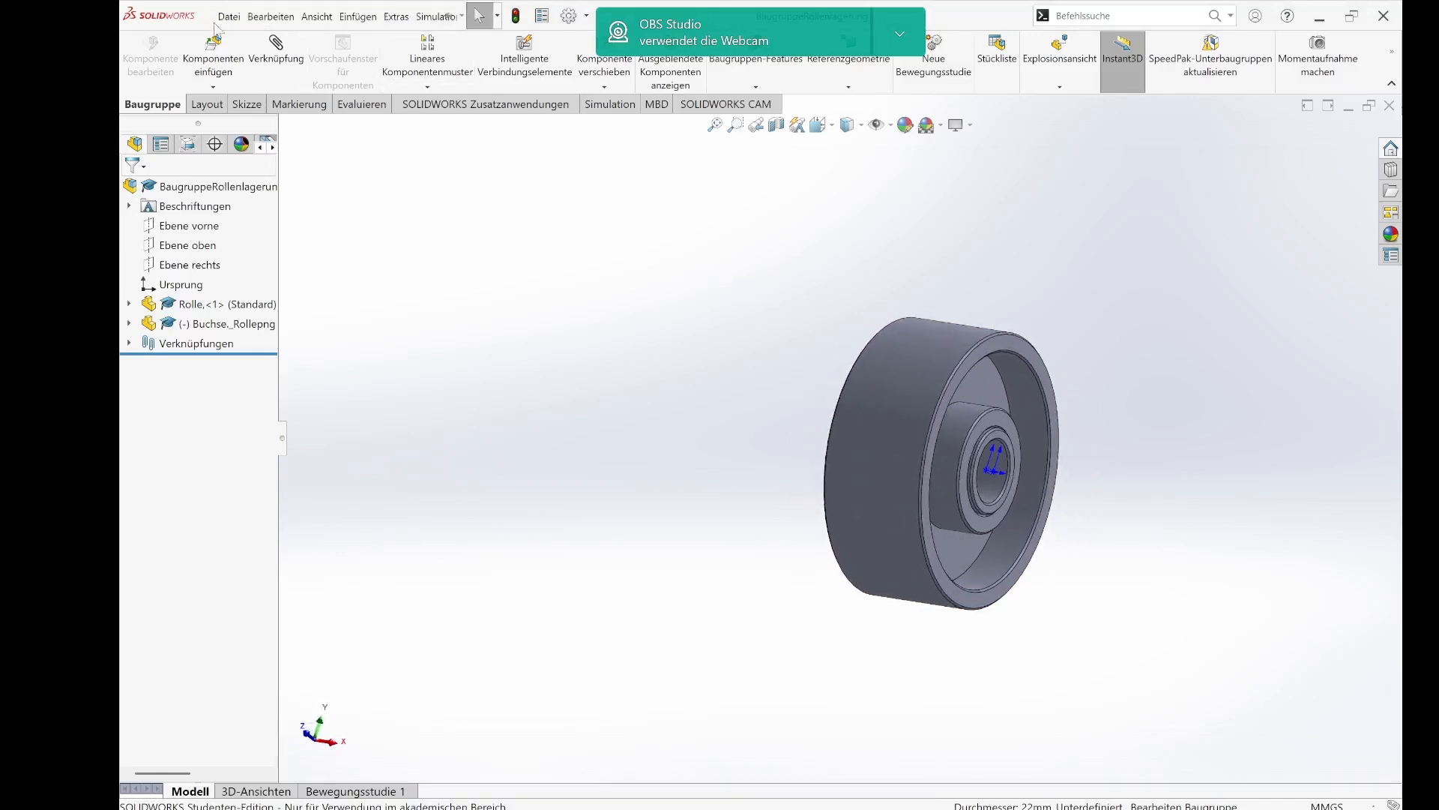
{"action": "left_click", "coordinate": [228, 16]}
{"action": "left_click", "coordinate": [199, 60]}
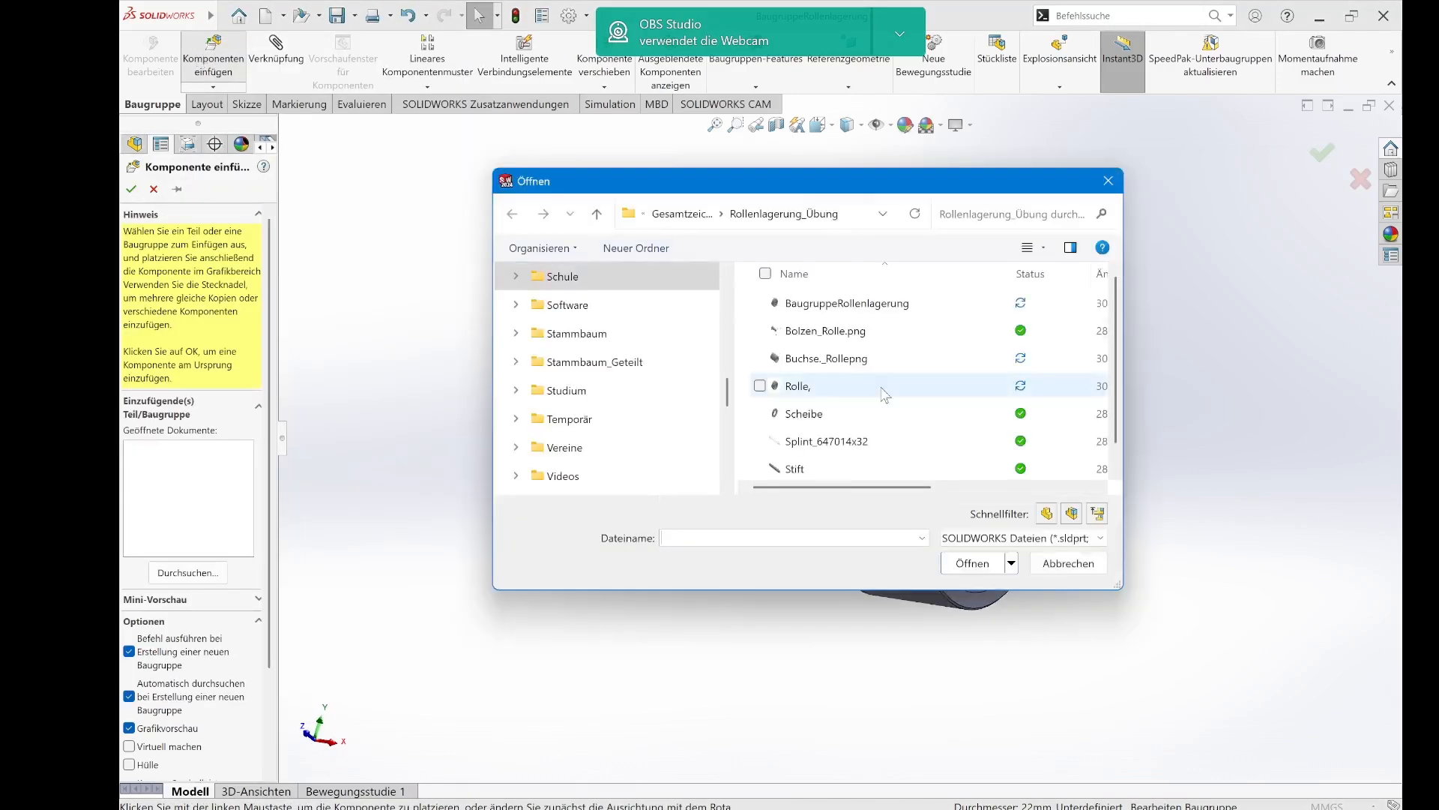
{"action": "scroll", "coordinate": [885, 395], "scroll_direction": "down", "scroll_amount": 1}
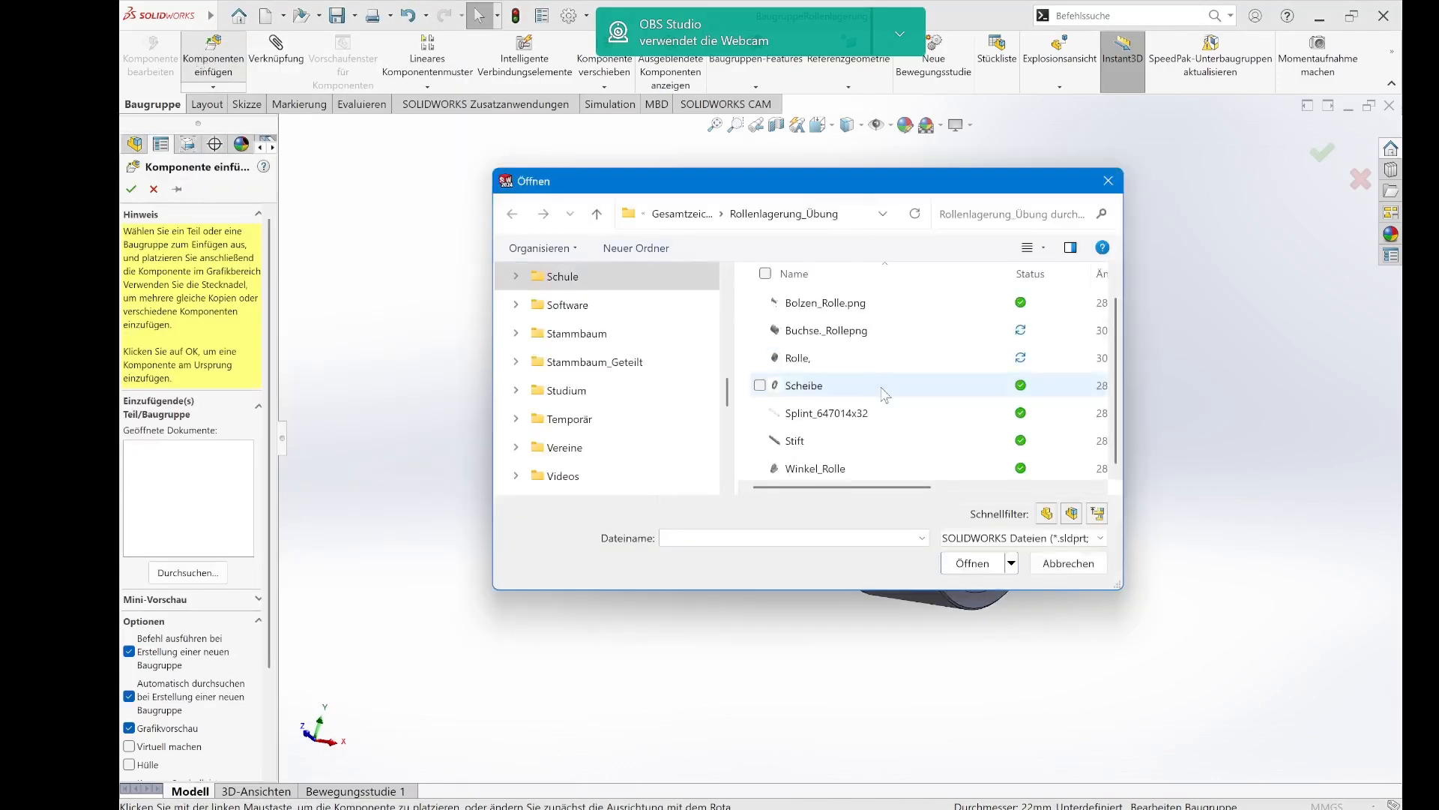
{"action": "left_click", "coordinate": [823, 468]}
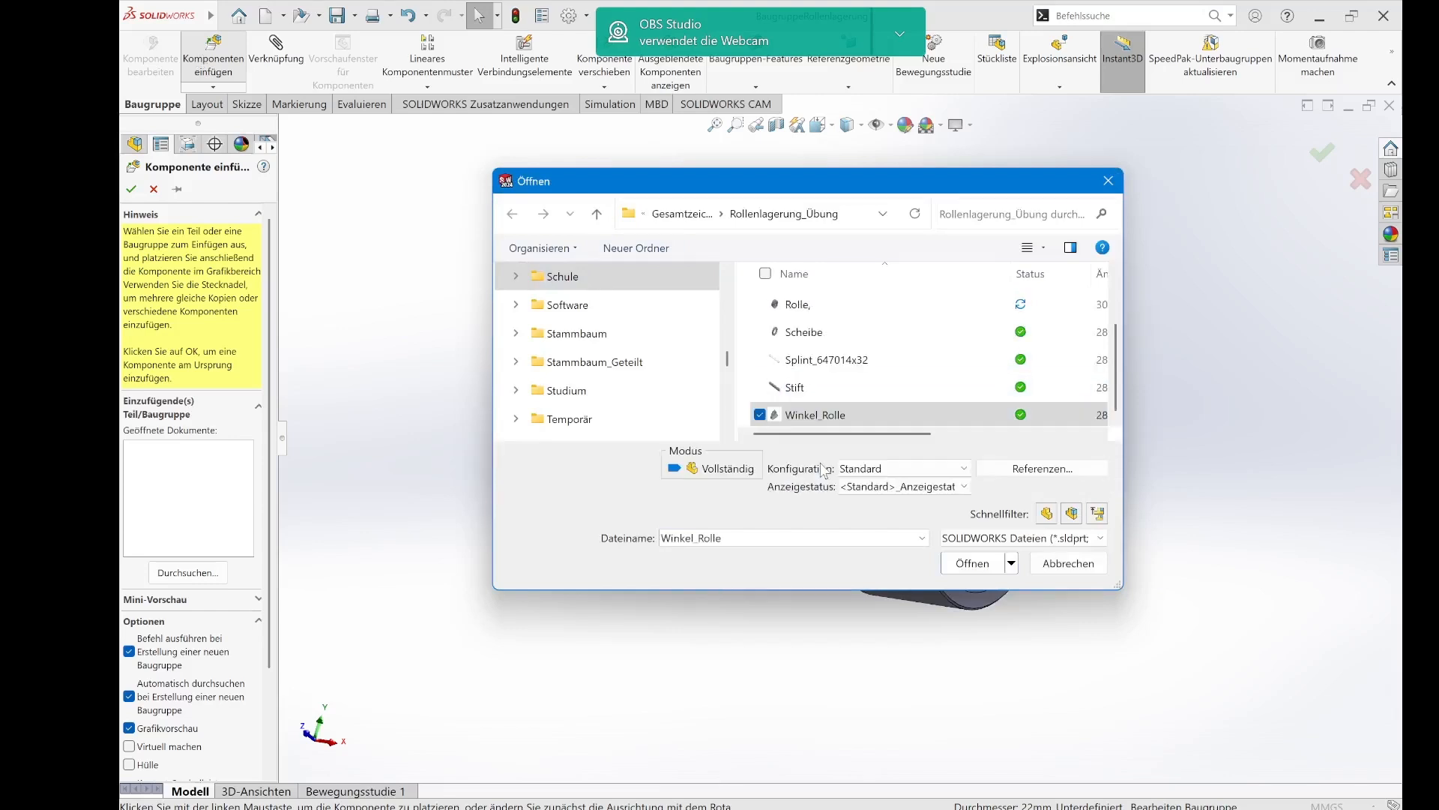
{"action": "left_click", "coordinate": [973, 566]}
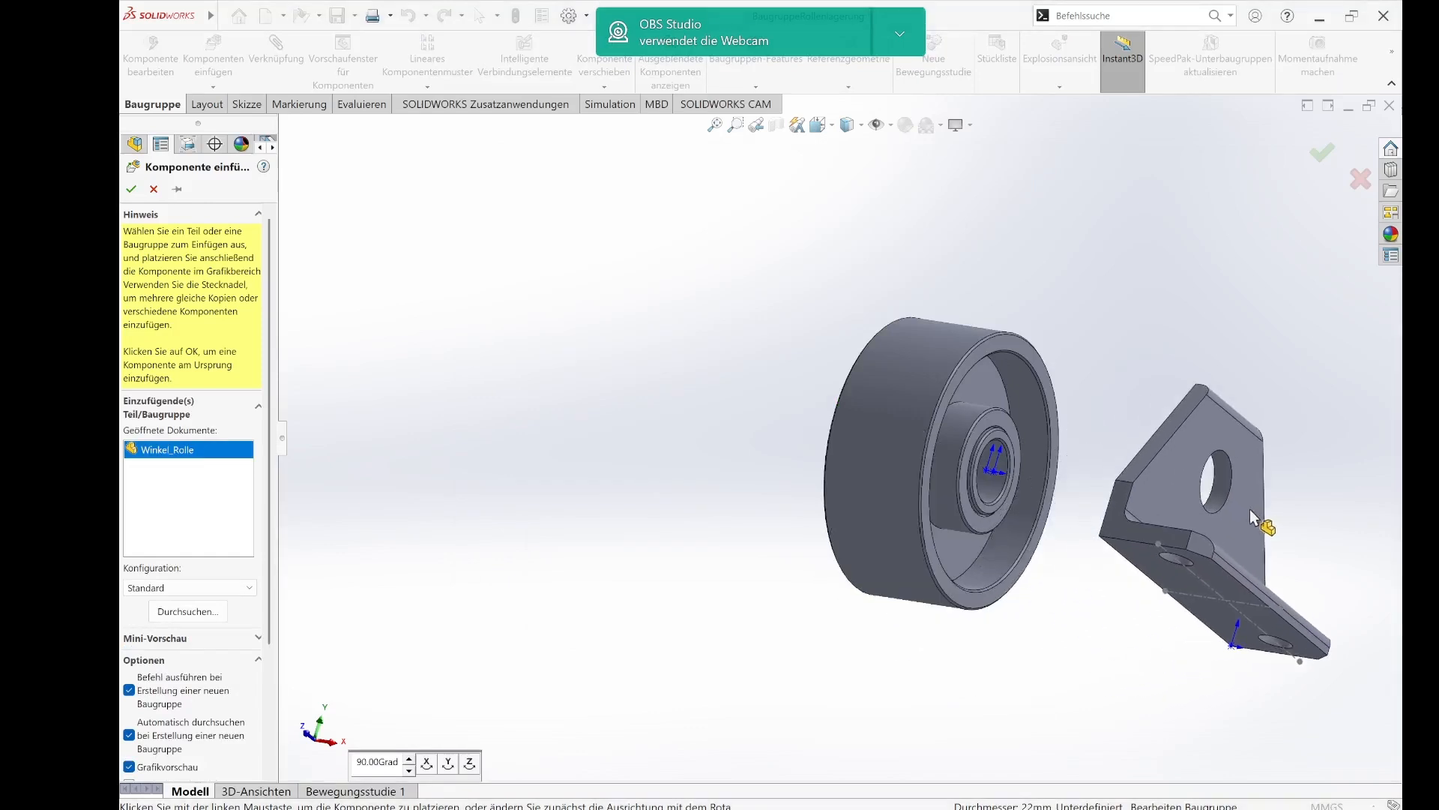
{"action": "left_click", "coordinate": [1251, 510]}
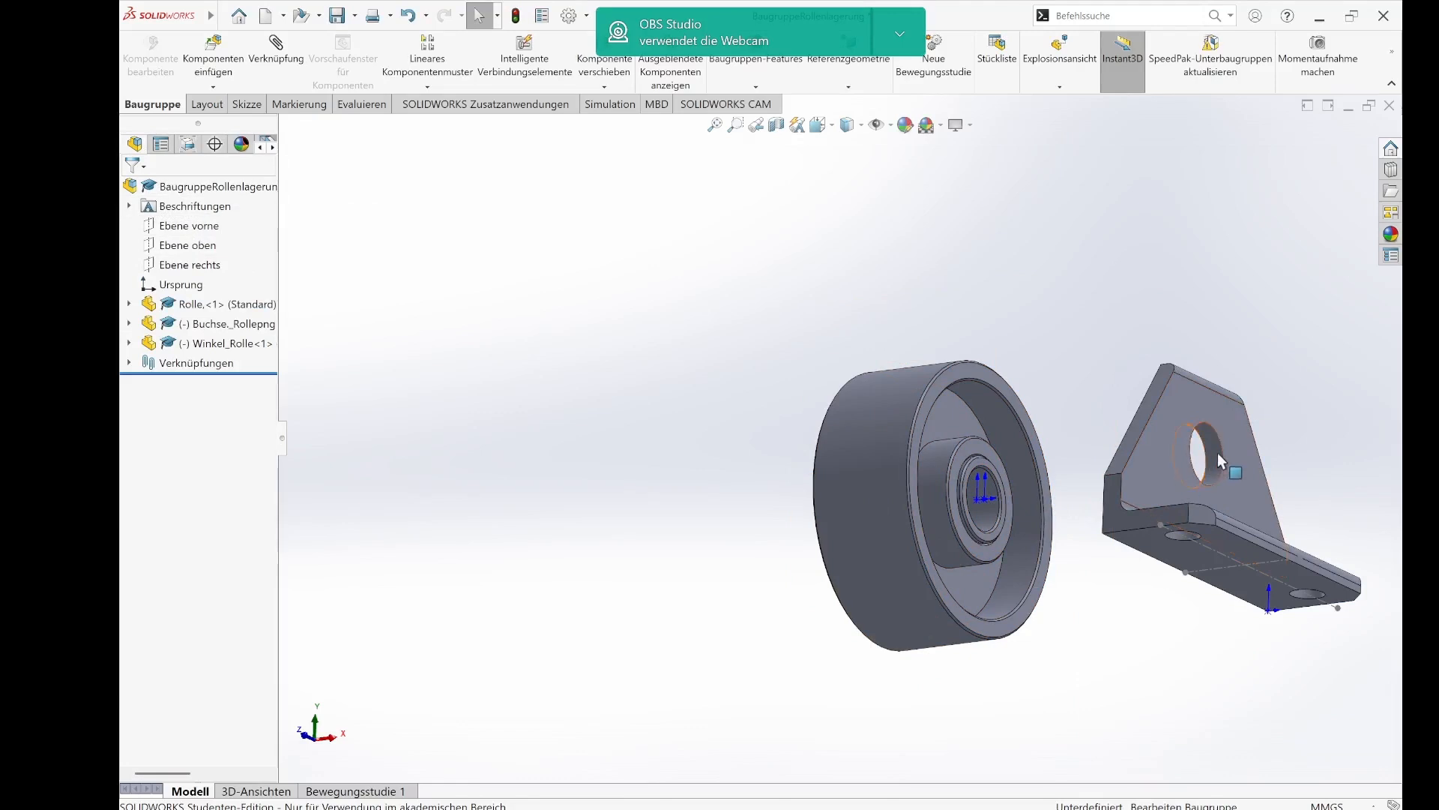
- Mate the large hole in the bracket's upright plate concentric with the bore of the bushing
{"action": "left_click", "coordinate": [1218, 458]}
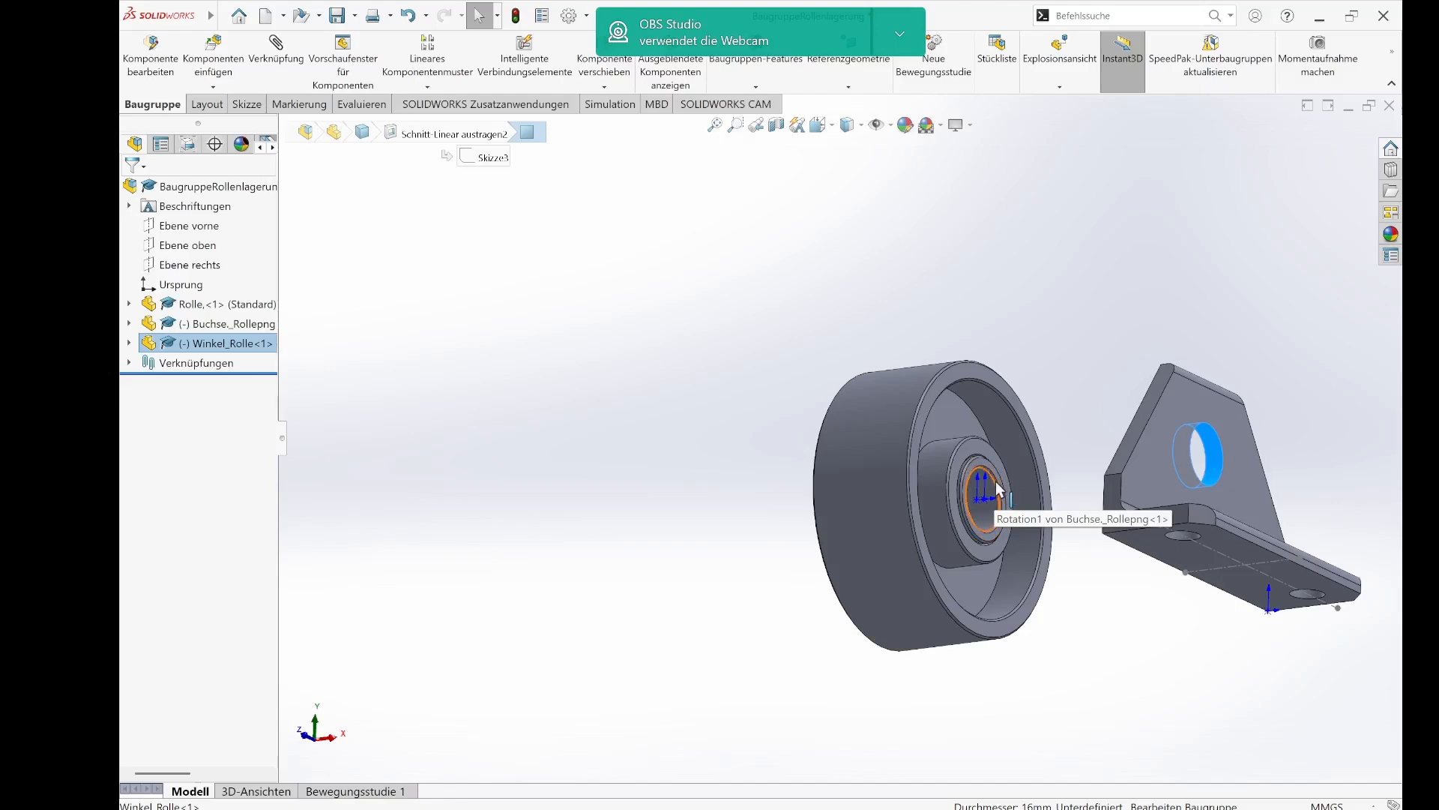
{"action": "scroll", "coordinate": [1066, 334], "scroll_direction": "down", "scroll_amount": 3}
{"action": "scroll", "coordinate": [1068, 335], "scroll_direction": "up", "scroll_amount": 3}
{"action": "middle_click_drag", "start_coordinate": [1068, 336], "coordinate": [1028, 376]}
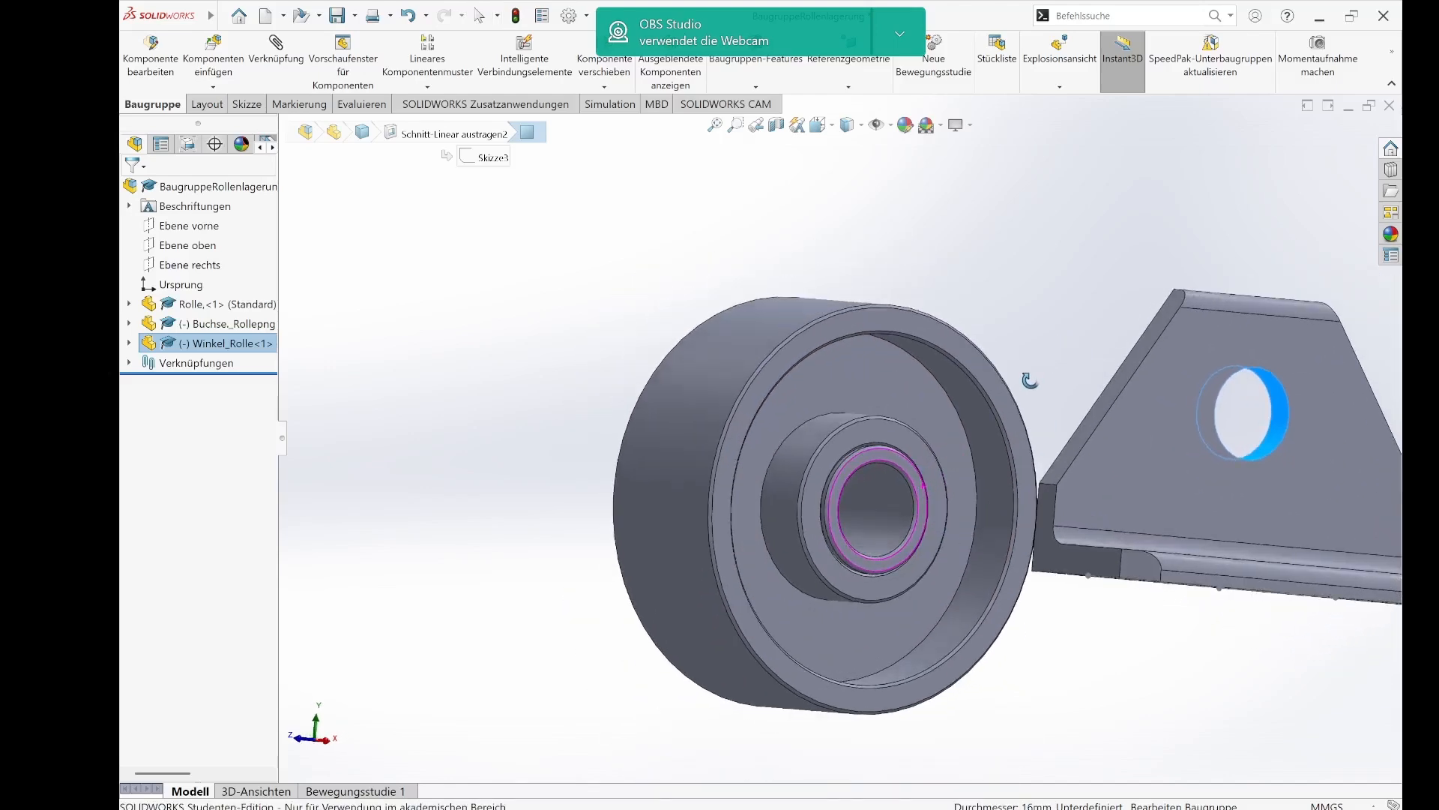
{"action": "left_click", "coordinate": [897, 541]}
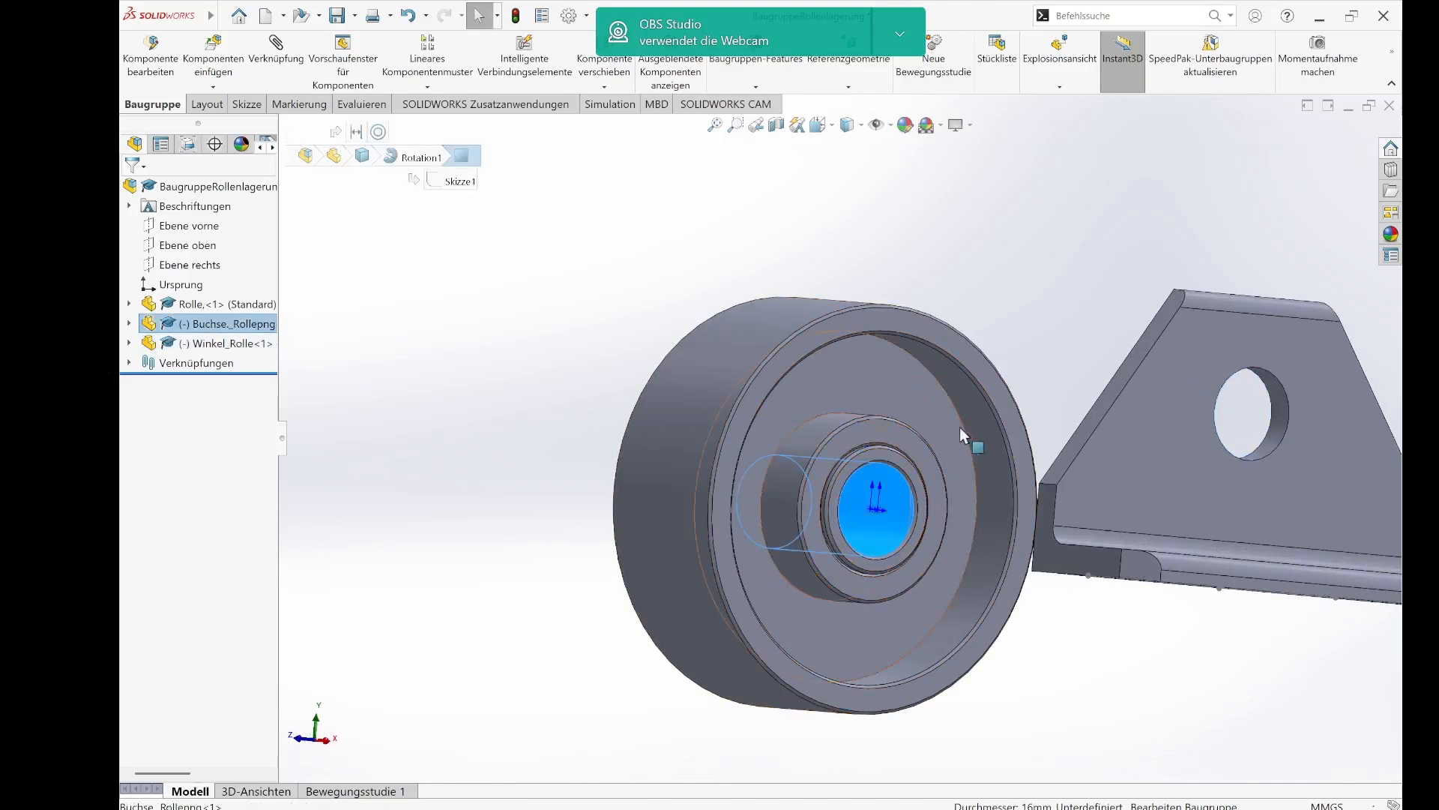
{"action": "left_click", "coordinate": [268, 66]}
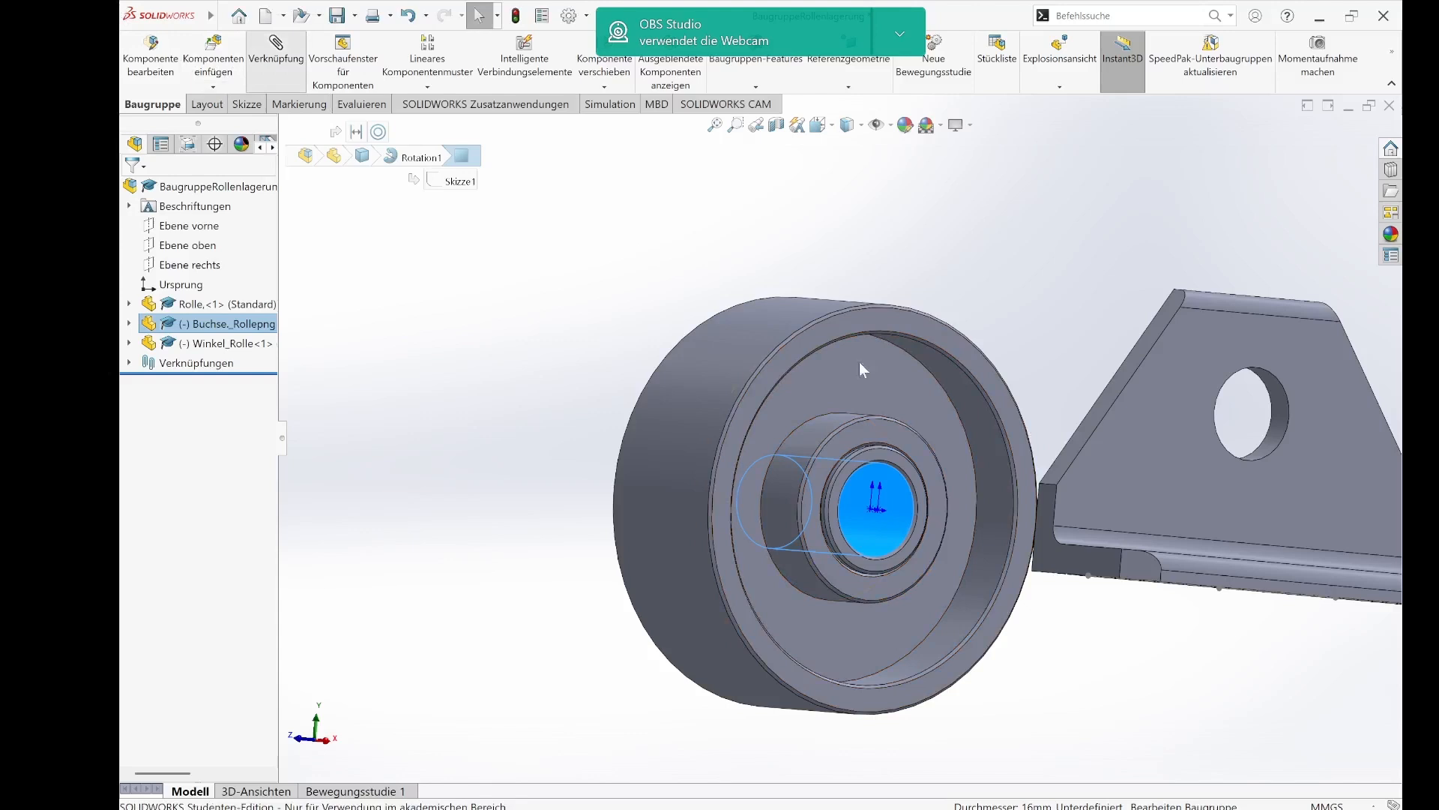
{"action": "left_click", "coordinate": [1279, 412]}
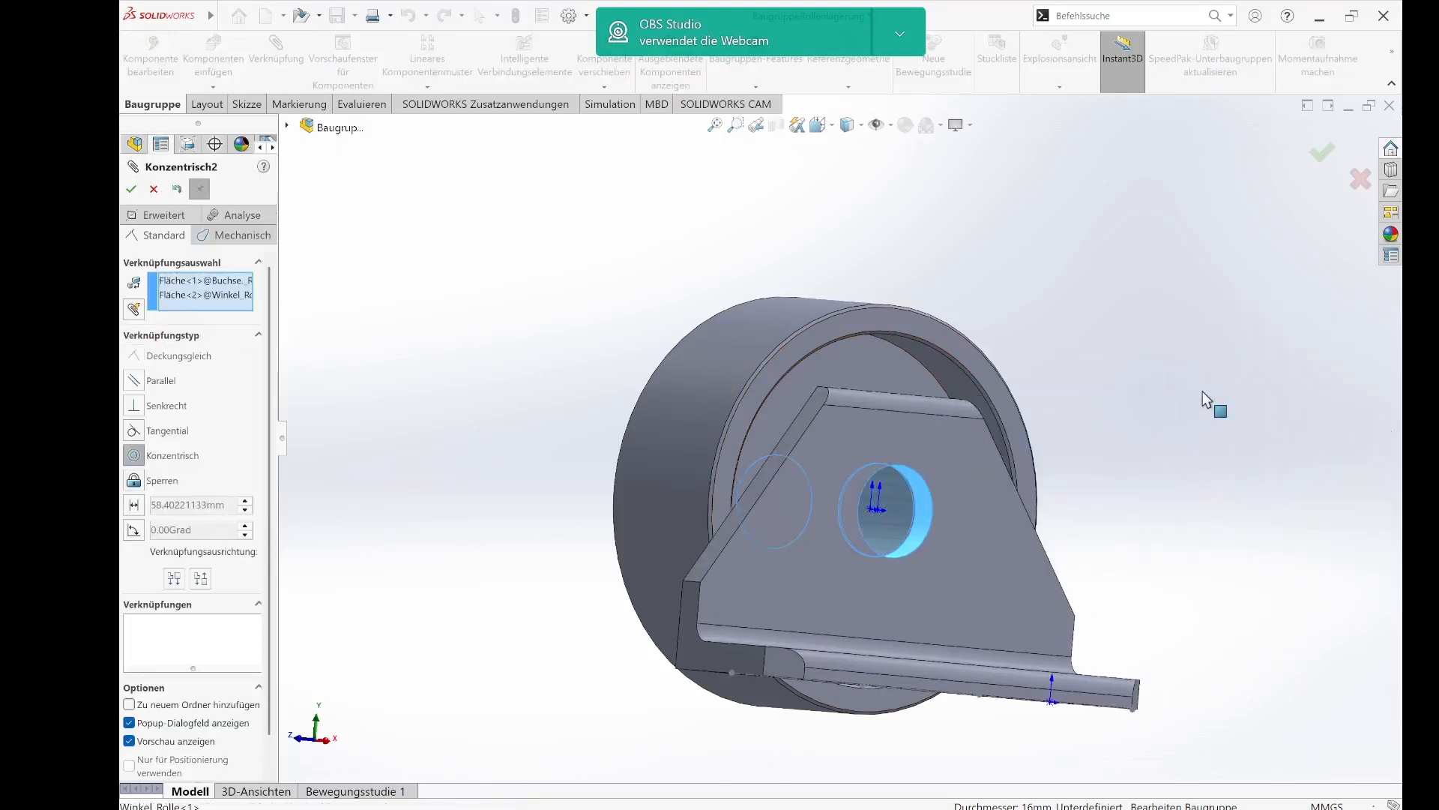
{"action": "middle_click_drag", "start_coordinate": [1221, 403], "coordinate": [1267, 416]}
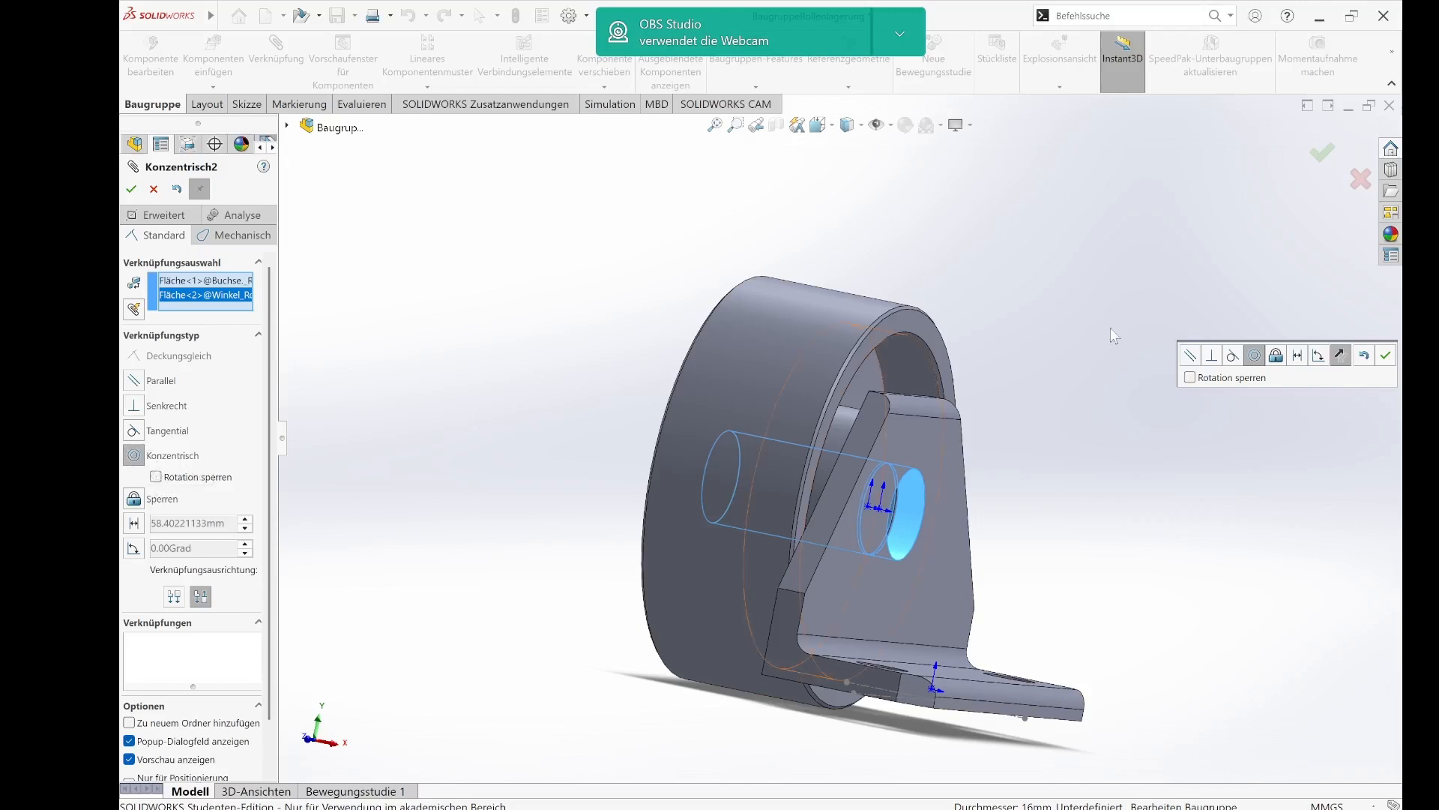
{"action": "left_click", "coordinate": [1339, 157]}
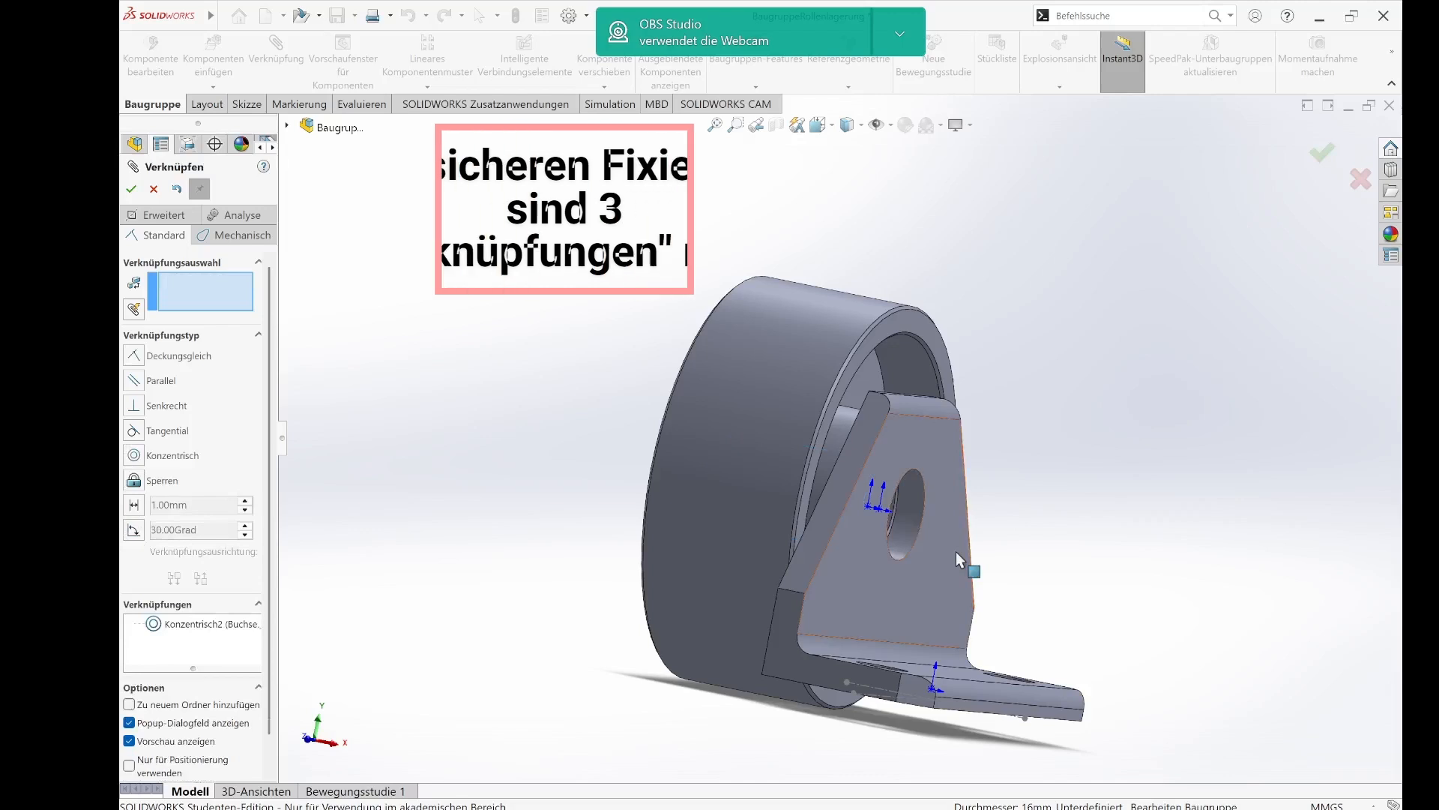
- Pull the bracket away from the roller along the bushing axis to expose the facing surfaces
{"action": "left_click_drag", "start_coordinate": [968, 551], "coordinate": [1127, 542]}
{"action": "mouse_move", "coordinate": [1110, 299]}
{"action": "middle_mouse_down"}
{"action": "mouse_move", "coordinate": [1168, 334]}
{"action": "mouse_move", "coordinate": [1121, 283]}
{"action": "middle_mouse_up"}
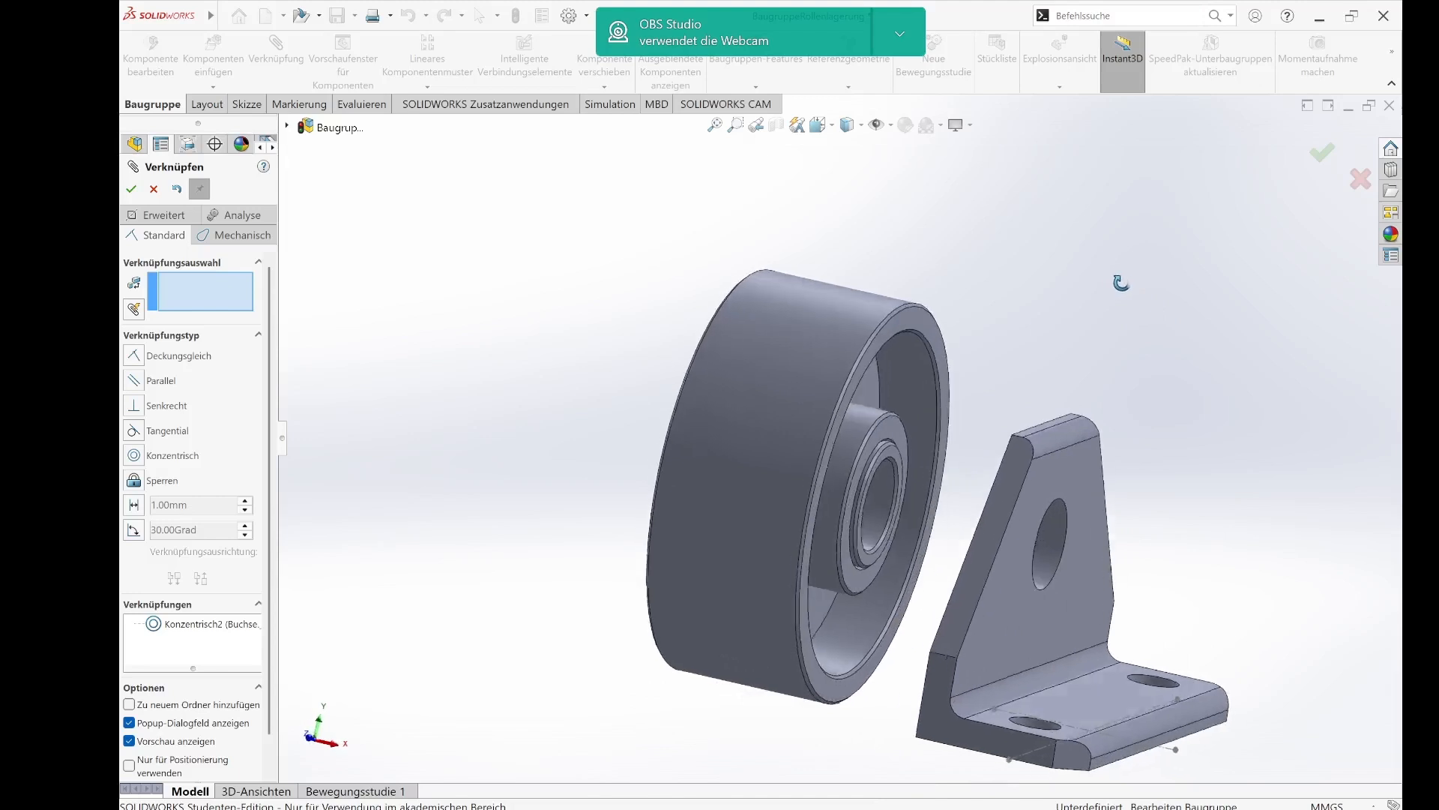
{"action": "left_click", "coordinate": [129, 190]}
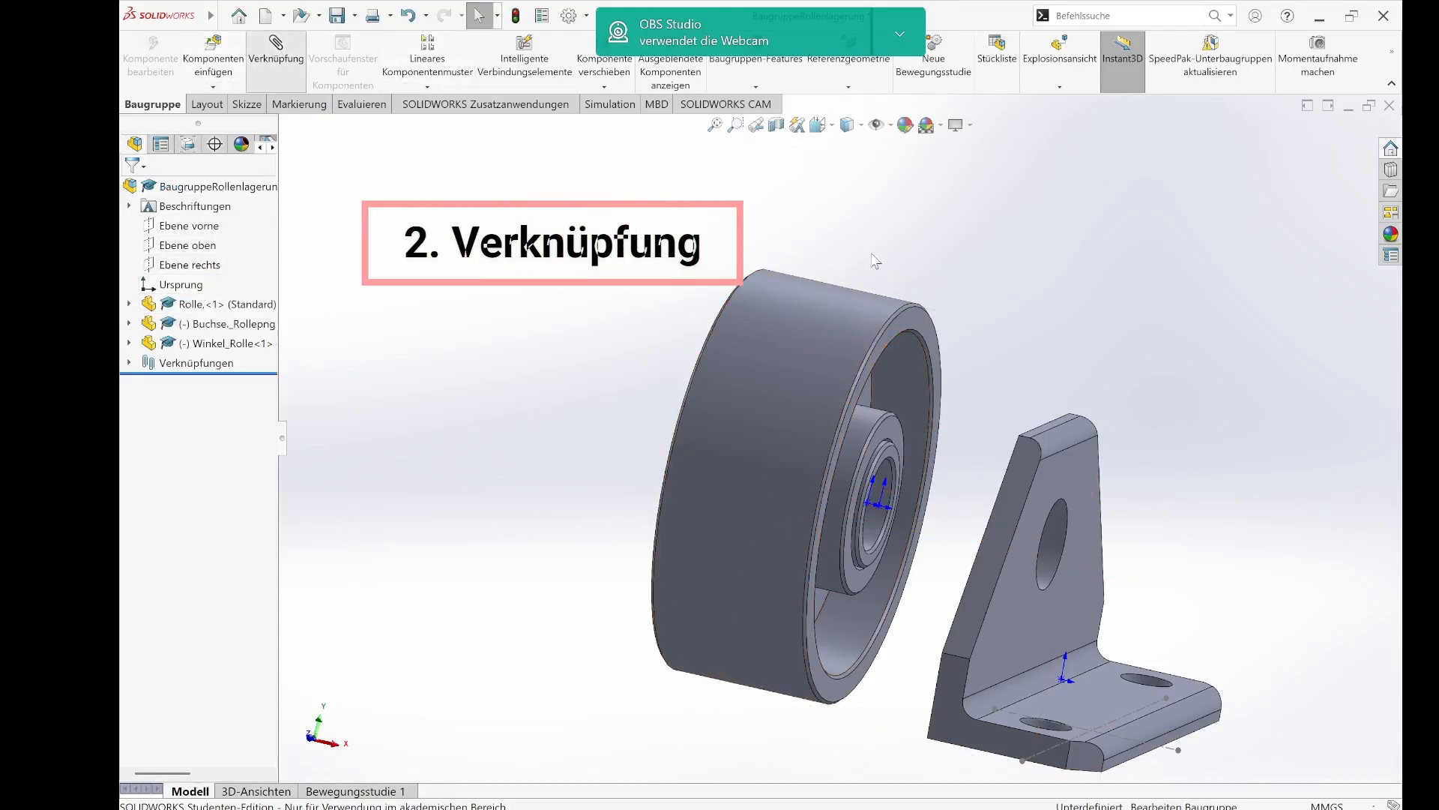
- Add a coincident mate between the bushing's end face and the outer back face of the bracket's upright plate
{"action": "left_click", "coordinate": [890, 451]}
{"action": "middle_click_drag", "start_coordinate": [1008, 291], "coordinate": [1047, 296]}
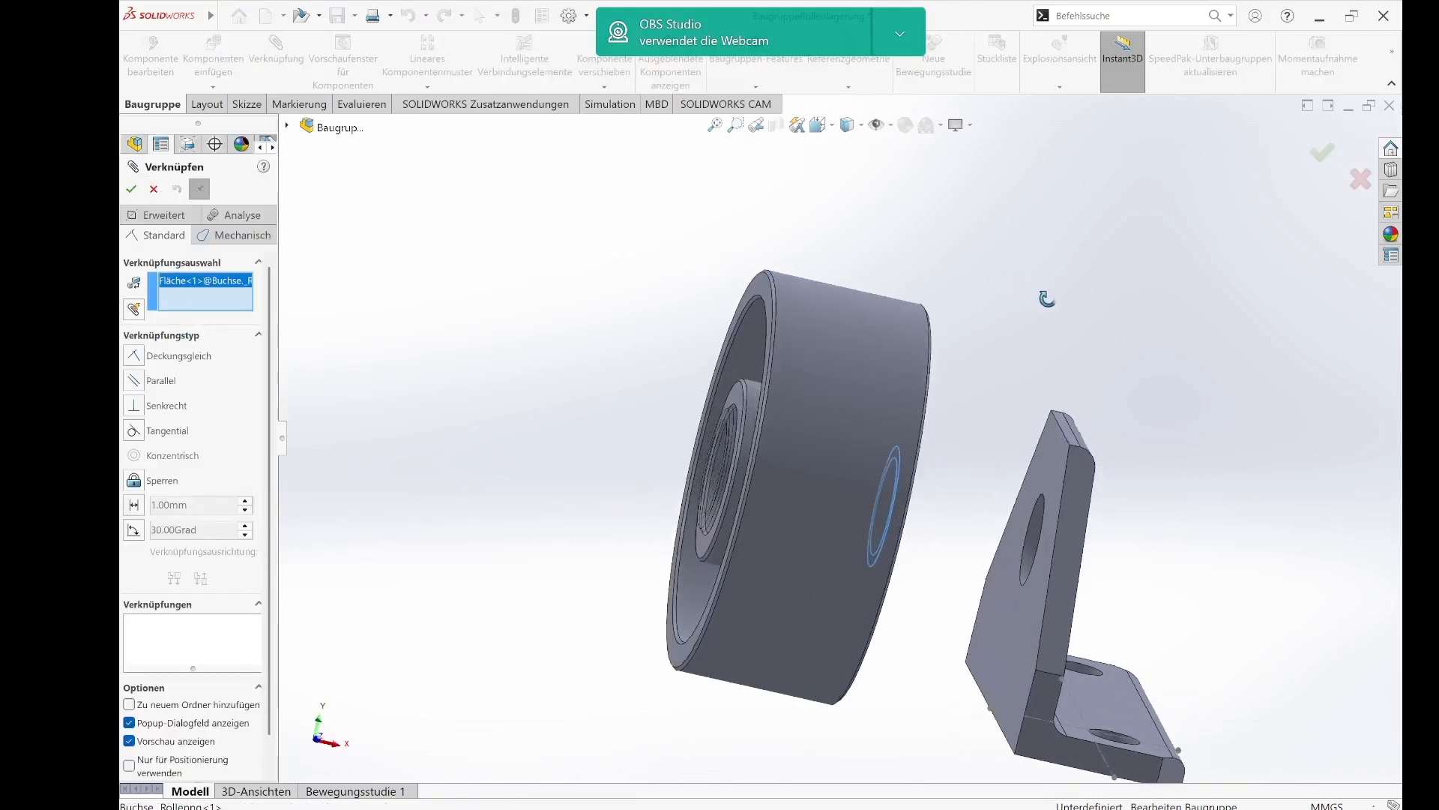
{"action": "left_click", "coordinate": [1059, 458]}
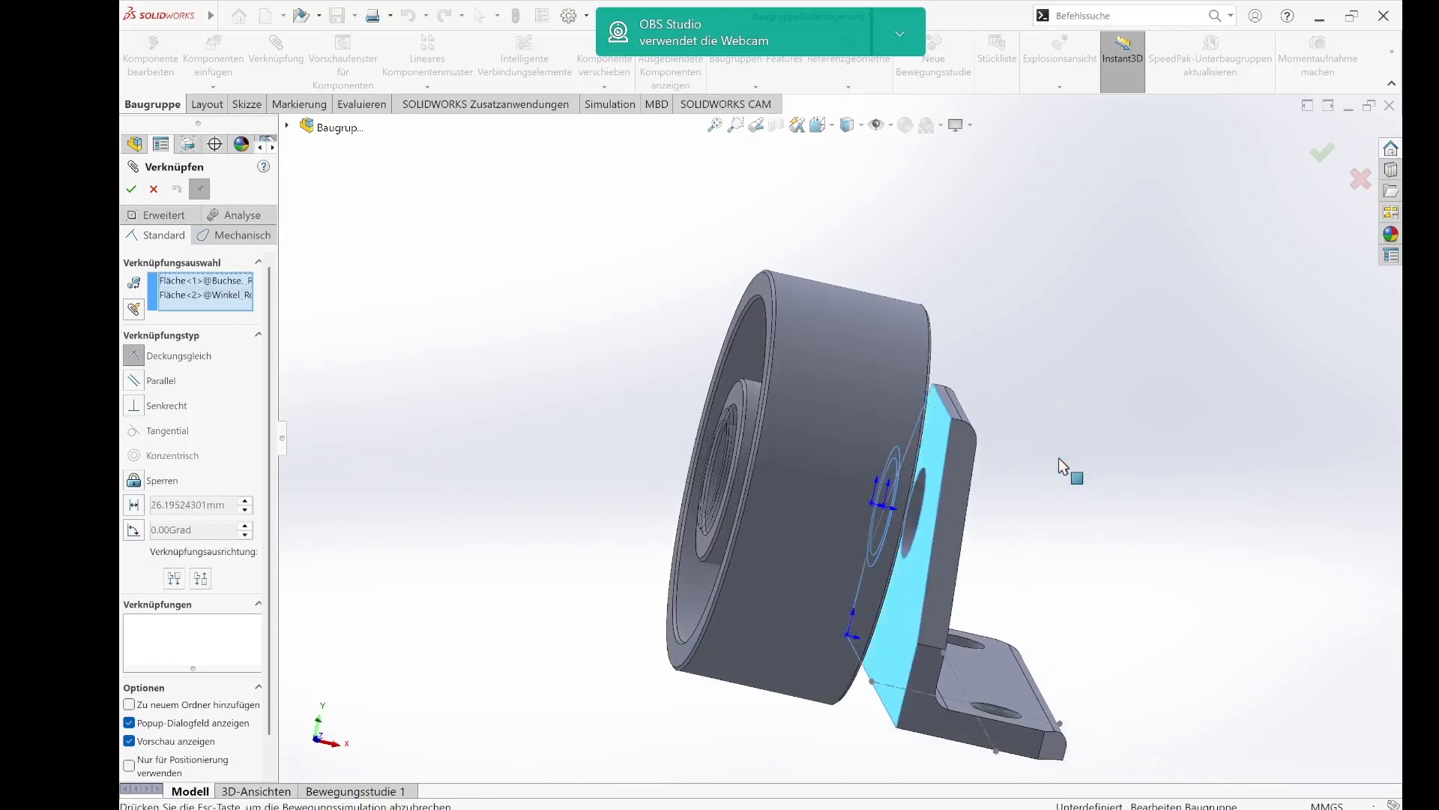
{"action": "left_click", "coordinate": [1331, 165]}
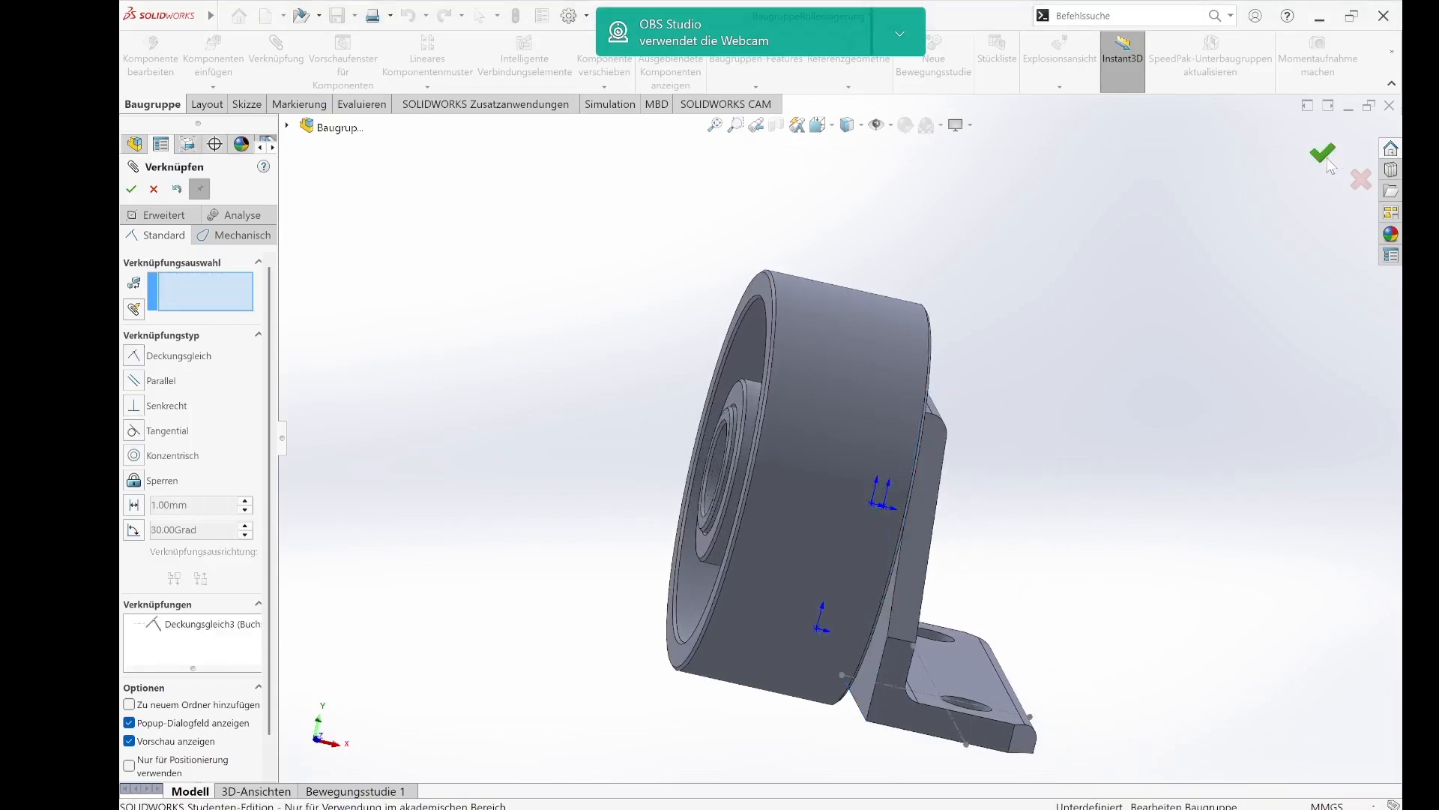
{"action": "left_click", "coordinate": [131, 189]}
- Swing the bracket about the bushing axis to try its remaining rotational freedom
{"action": "middle_click_drag", "start_coordinate": [833, 334], "coordinate": [901, 312]}
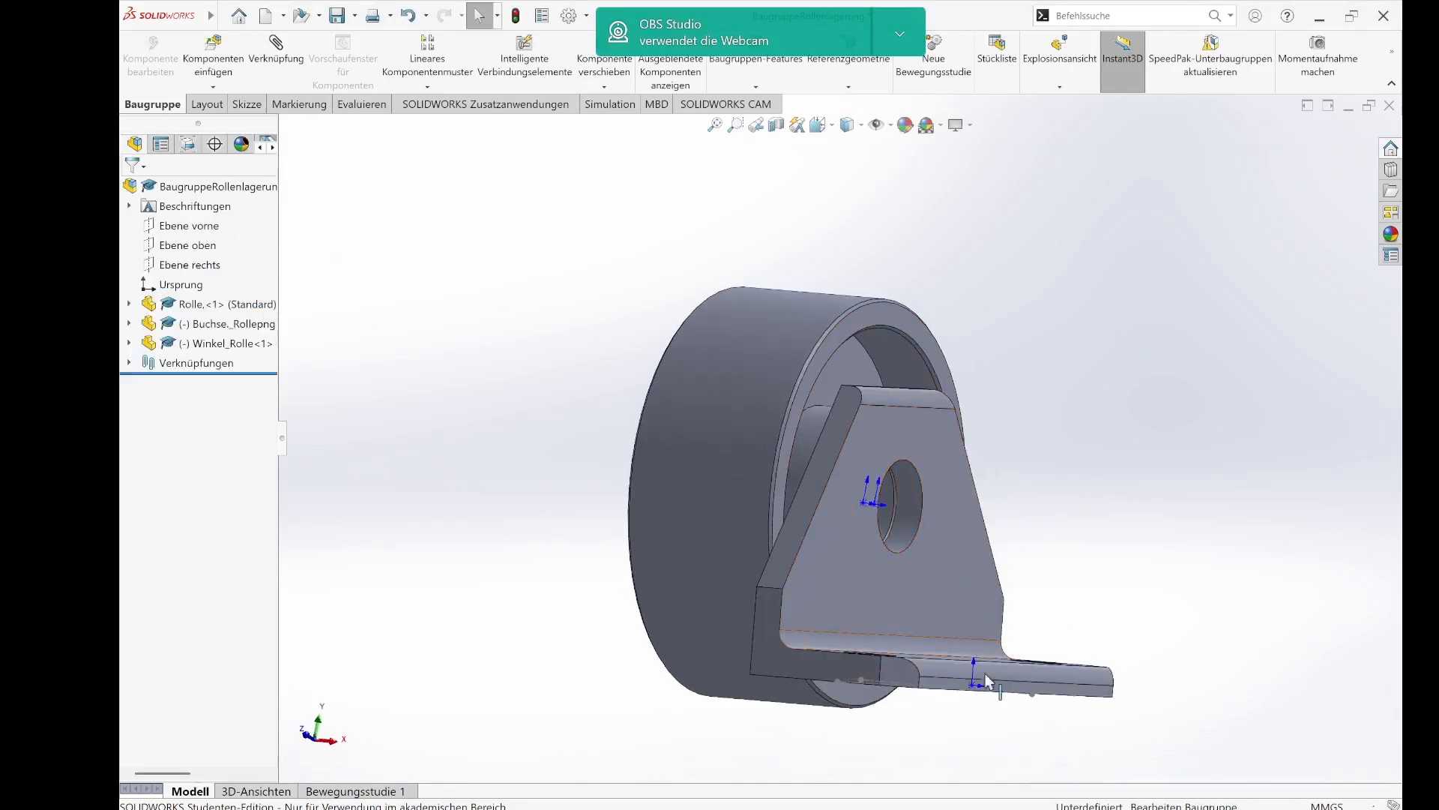
{"action": "left_click_drag", "start_coordinate": [946, 622], "coordinate": [967, 584]}
{"action": "key", "text": "Escape"}
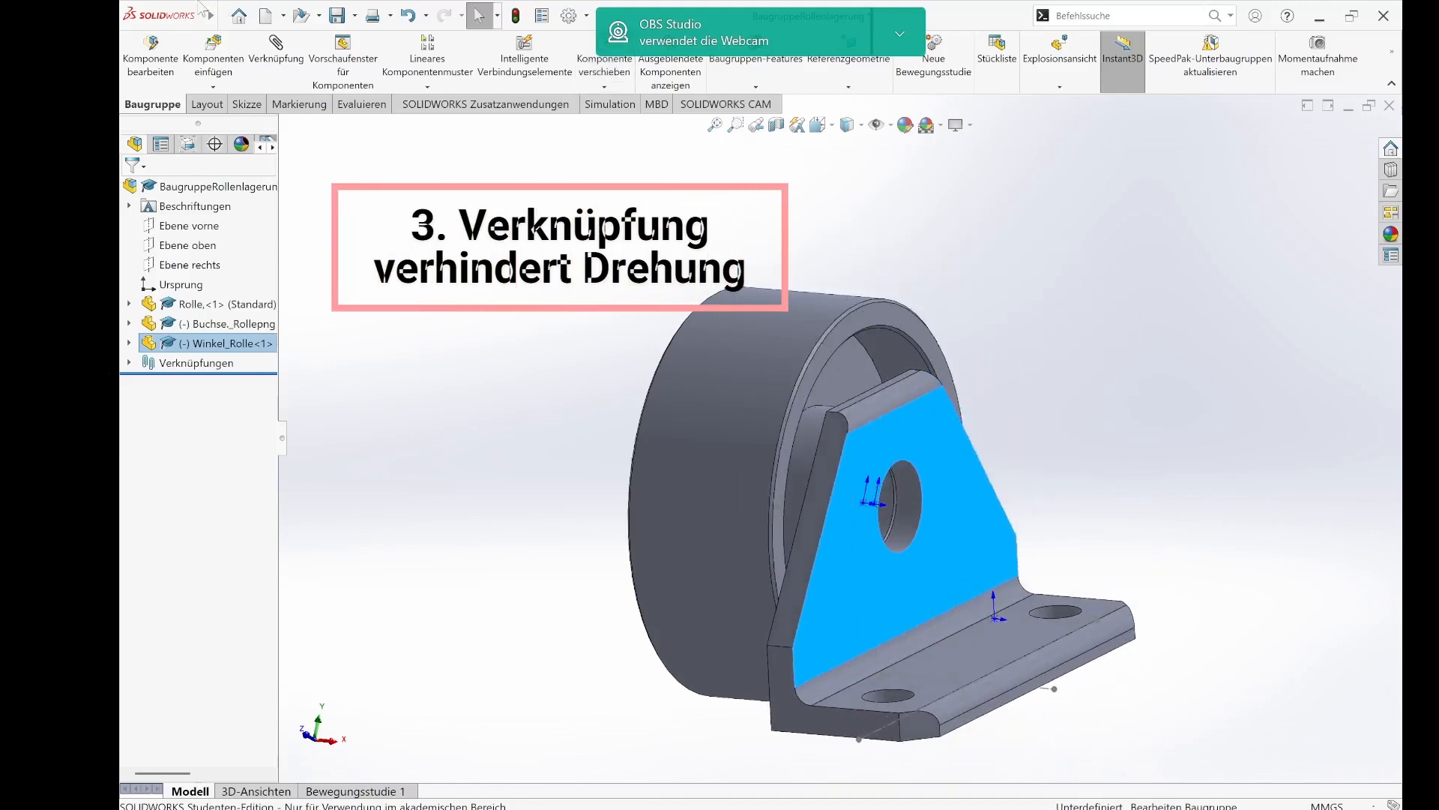
- Add a parallel mate between the assembly plane Ebene oben and the underside of the bracket's base to prevent rotation
{"action": "mouse_move", "coordinate": [161, 30]}
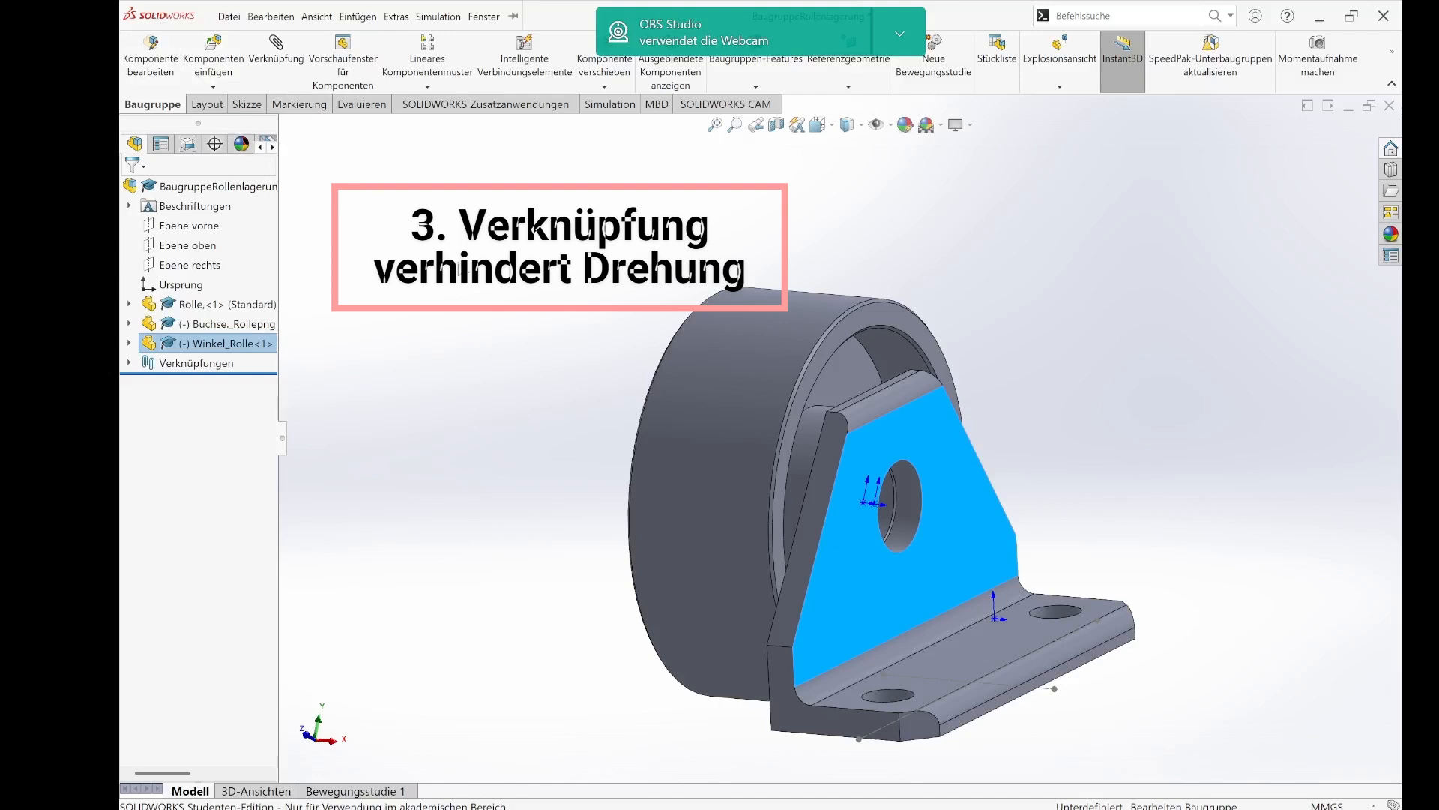
{"action": "middle_click_drag", "start_coordinate": [481, 279], "coordinate": [517, 257]}
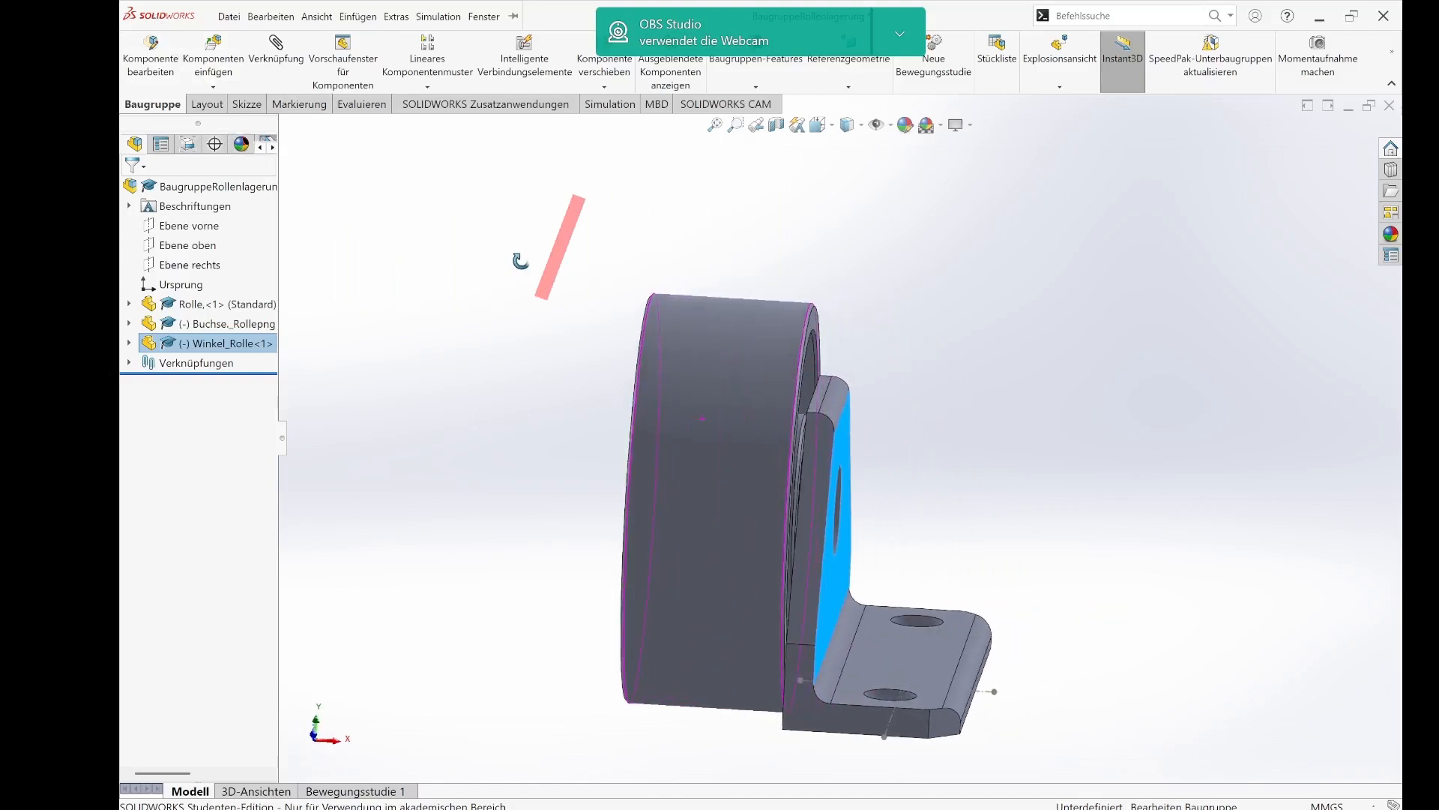
{"action": "left_click", "coordinate": [181, 246]}
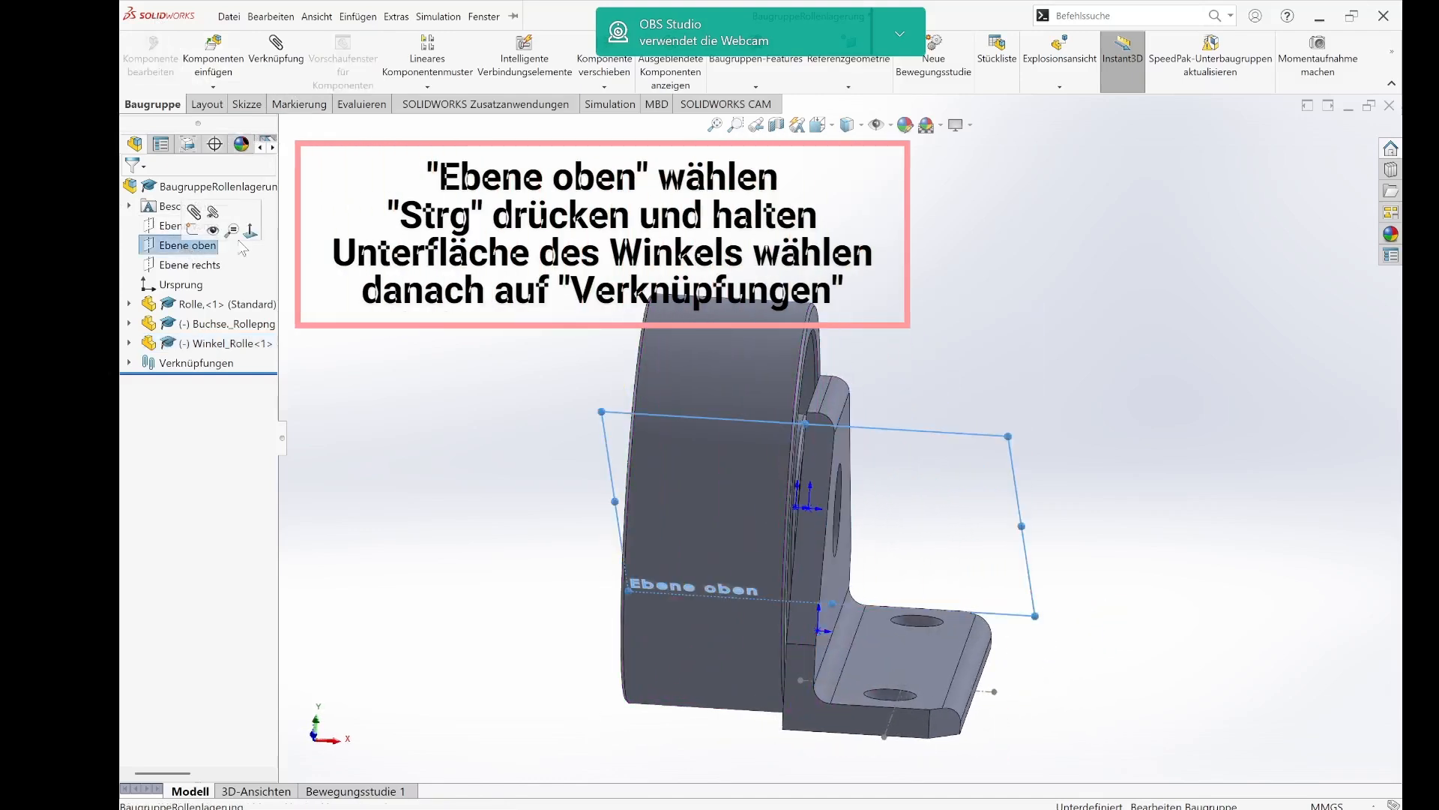
{"action": "middle_click_drag", "start_coordinate": [1000, 358], "coordinate": [1001, 272]}
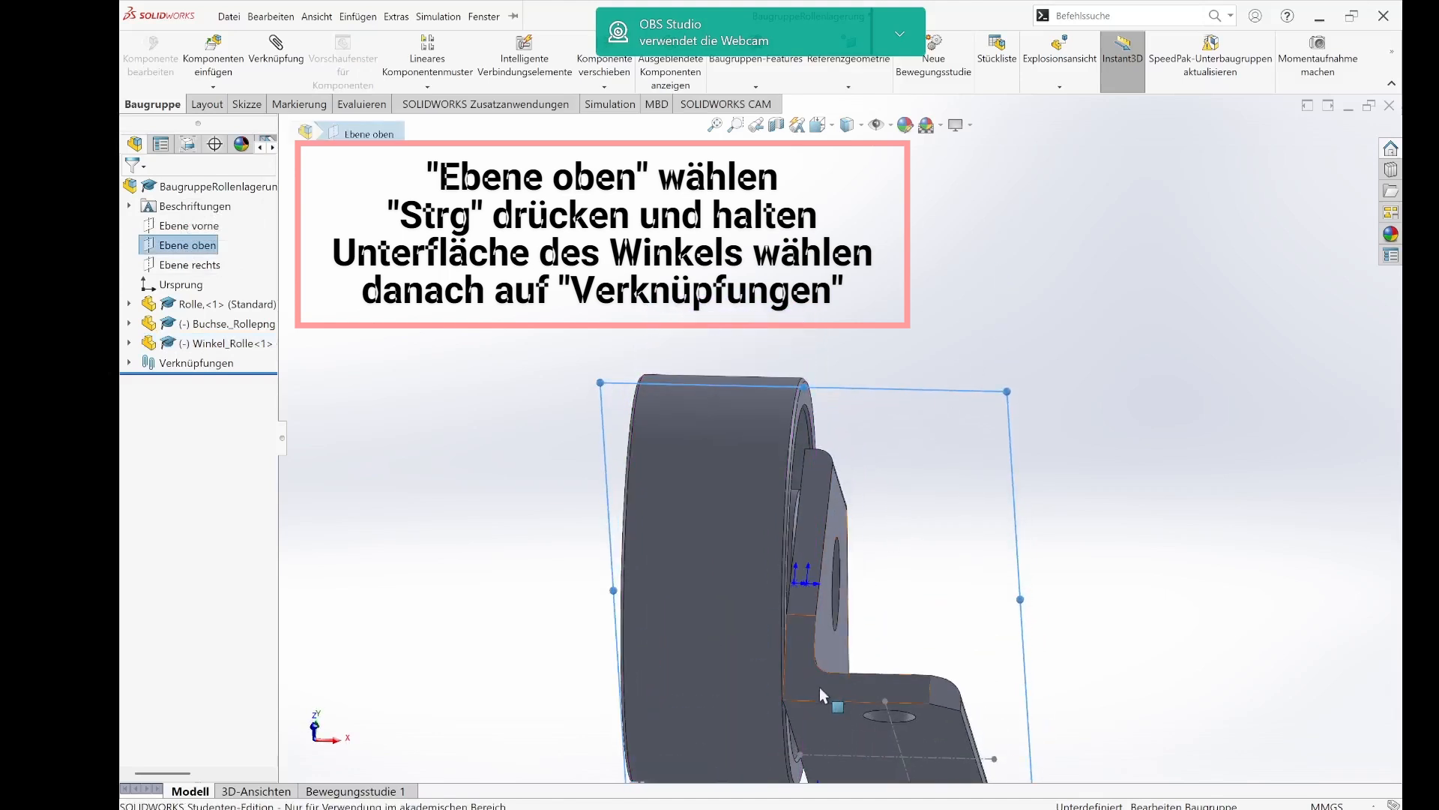
{"action": "left_click", "coordinate": [826, 721], "text": "ctrl"}
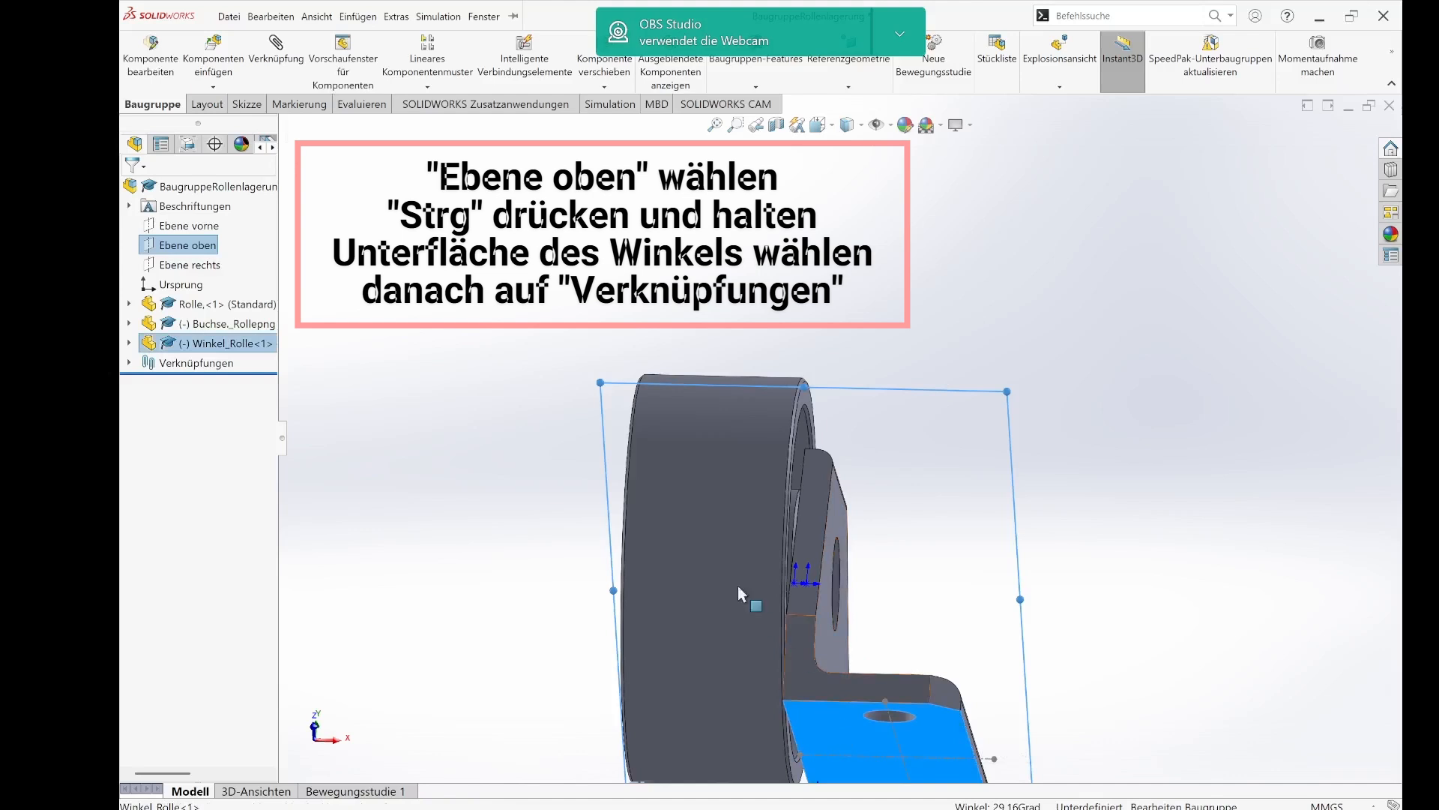
{"action": "left_click", "coordinate": [271, 46]}
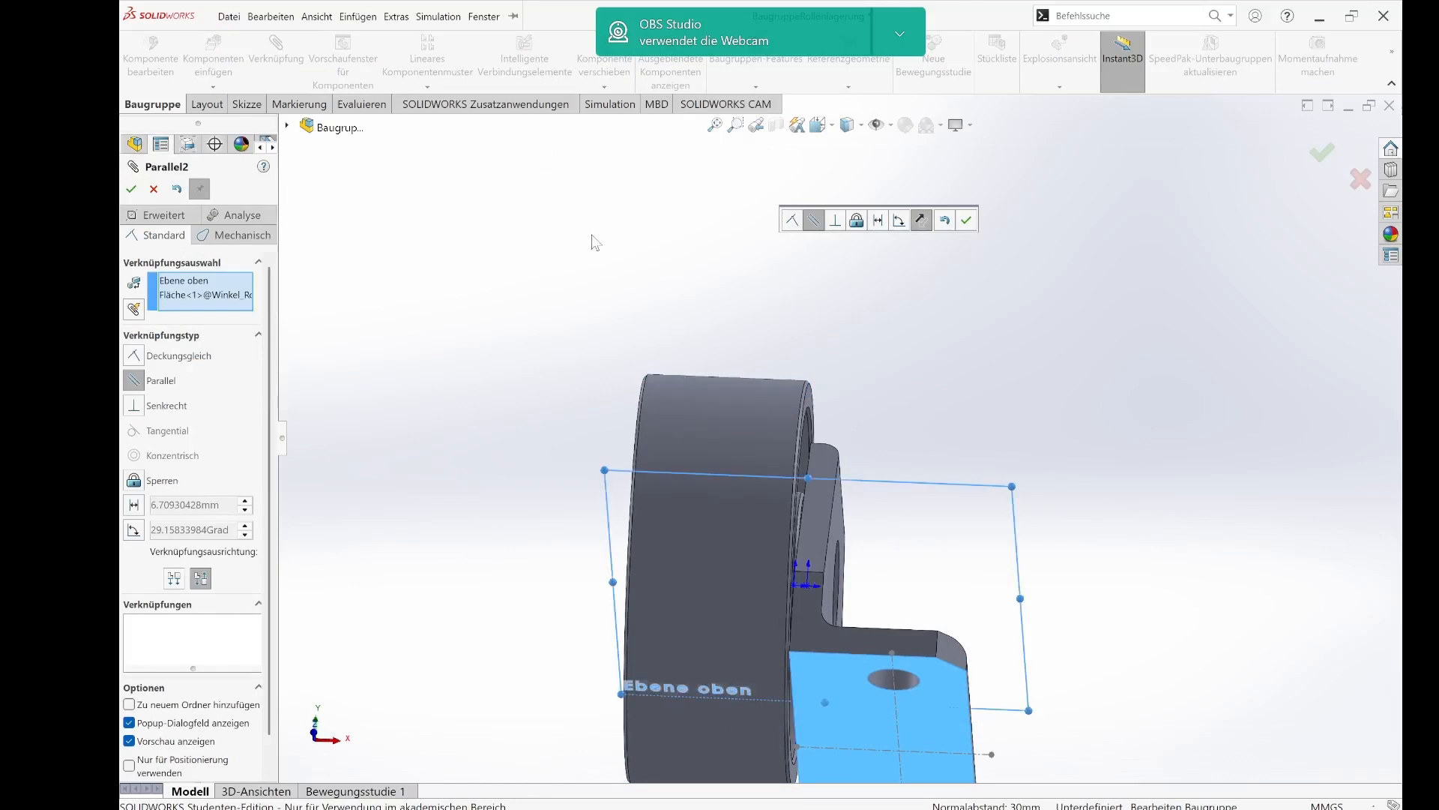
{"action": "middle_click_drag", "start_coordinate": [596, 242], "coordinate": [525, 334]}
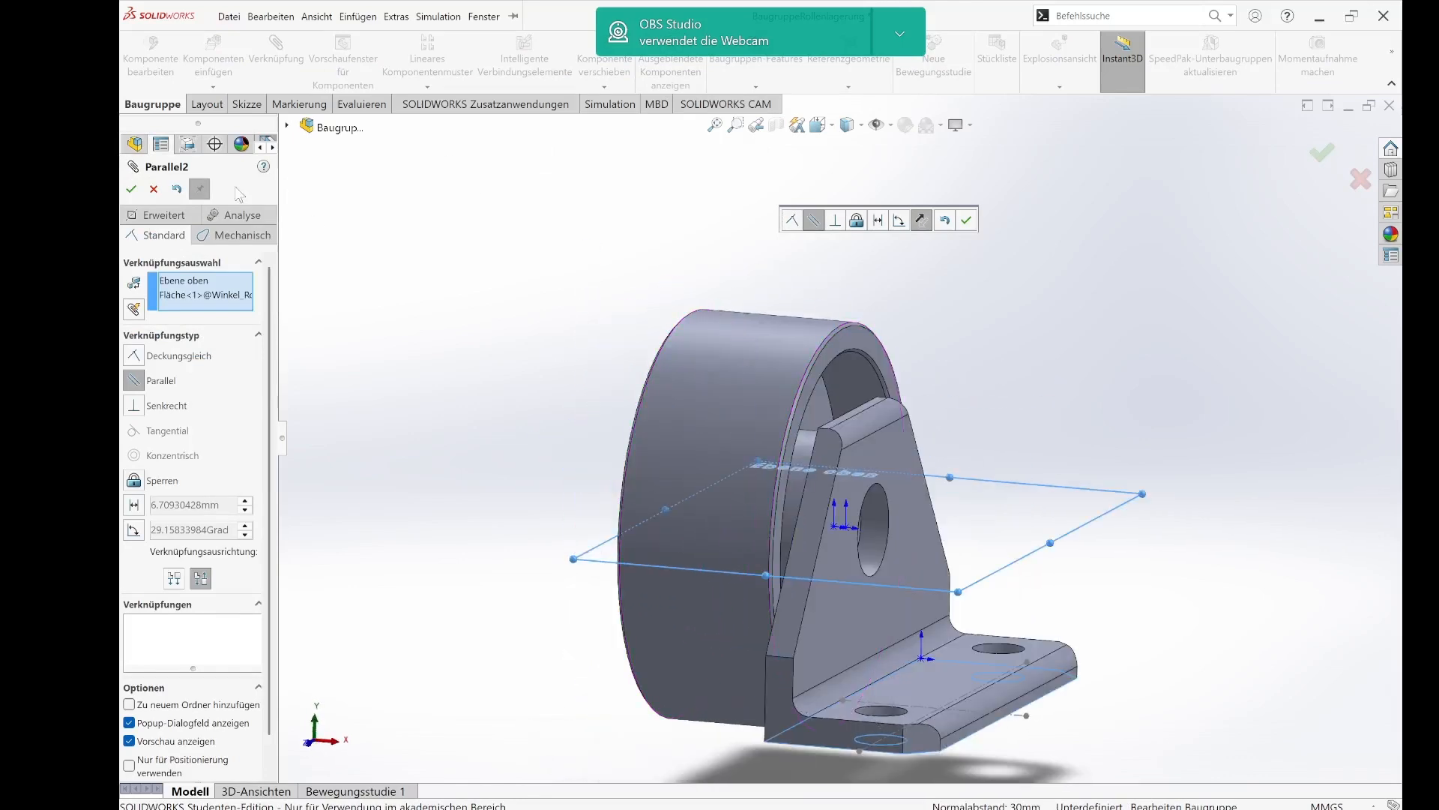
{"action": "left_click", "coordinate": [135, 190]}
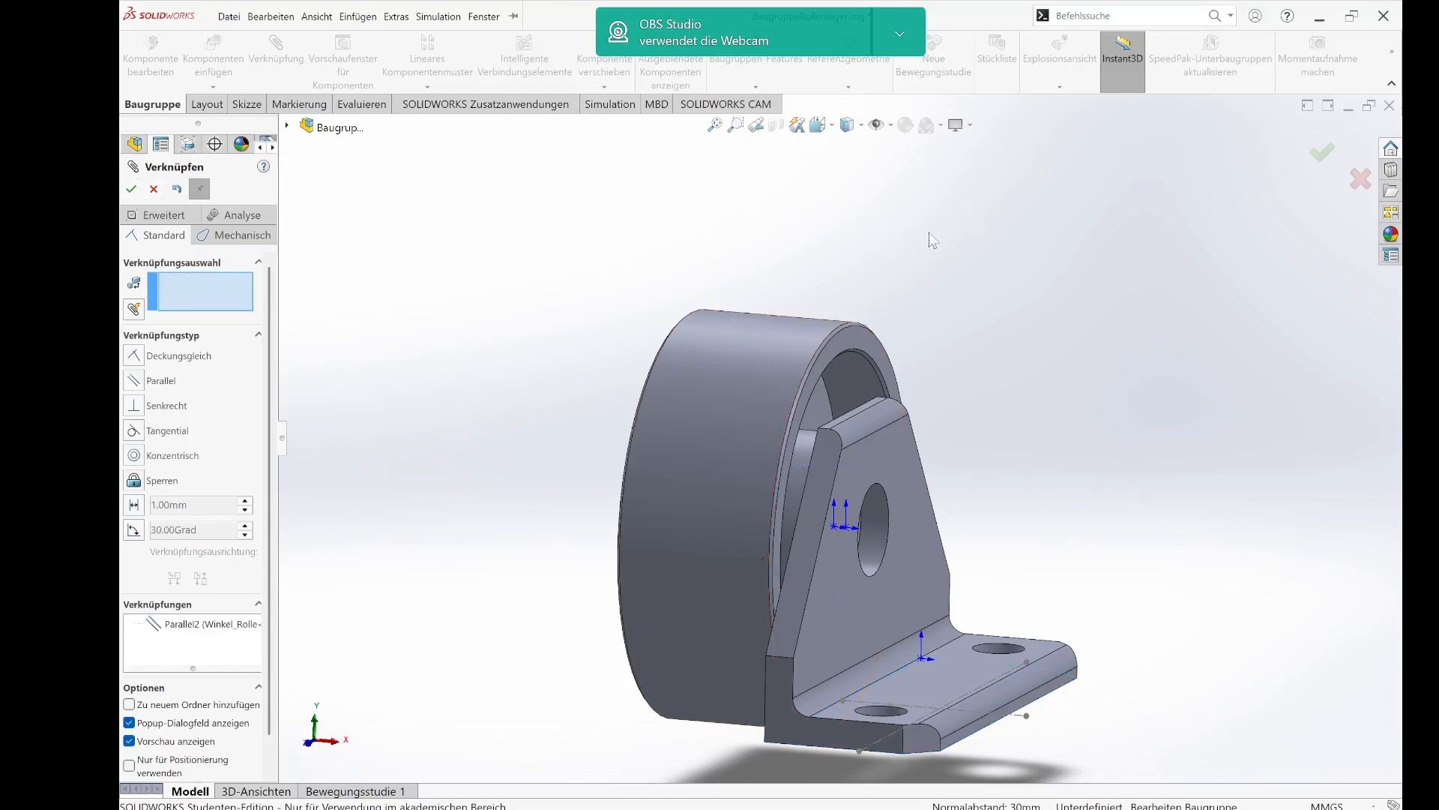
{"action": "middle_click_drag", "start_coordinate": [956, 294], "coordinate": [987, 369]}
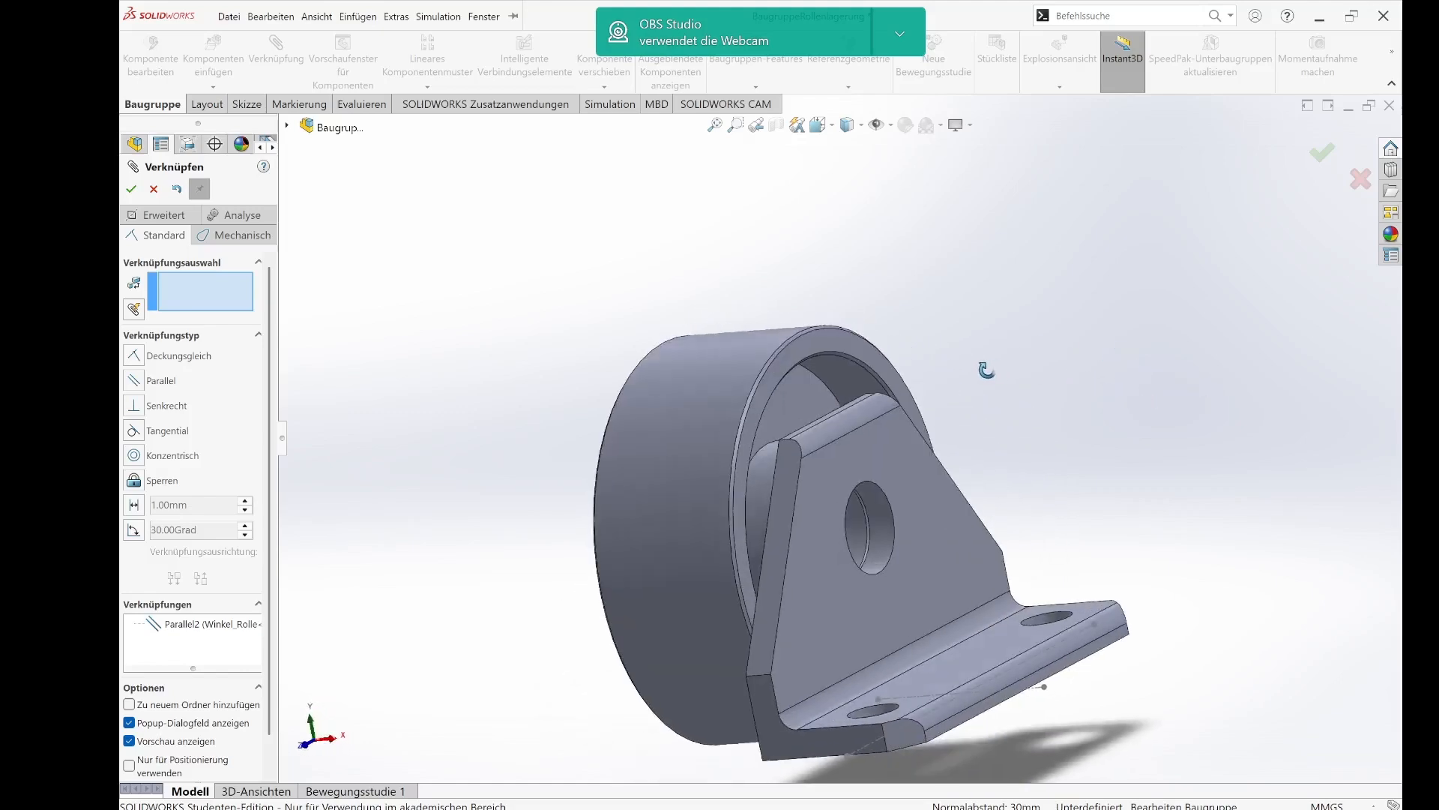
{"action": "left_click", "coordinate": [1321, 156]}
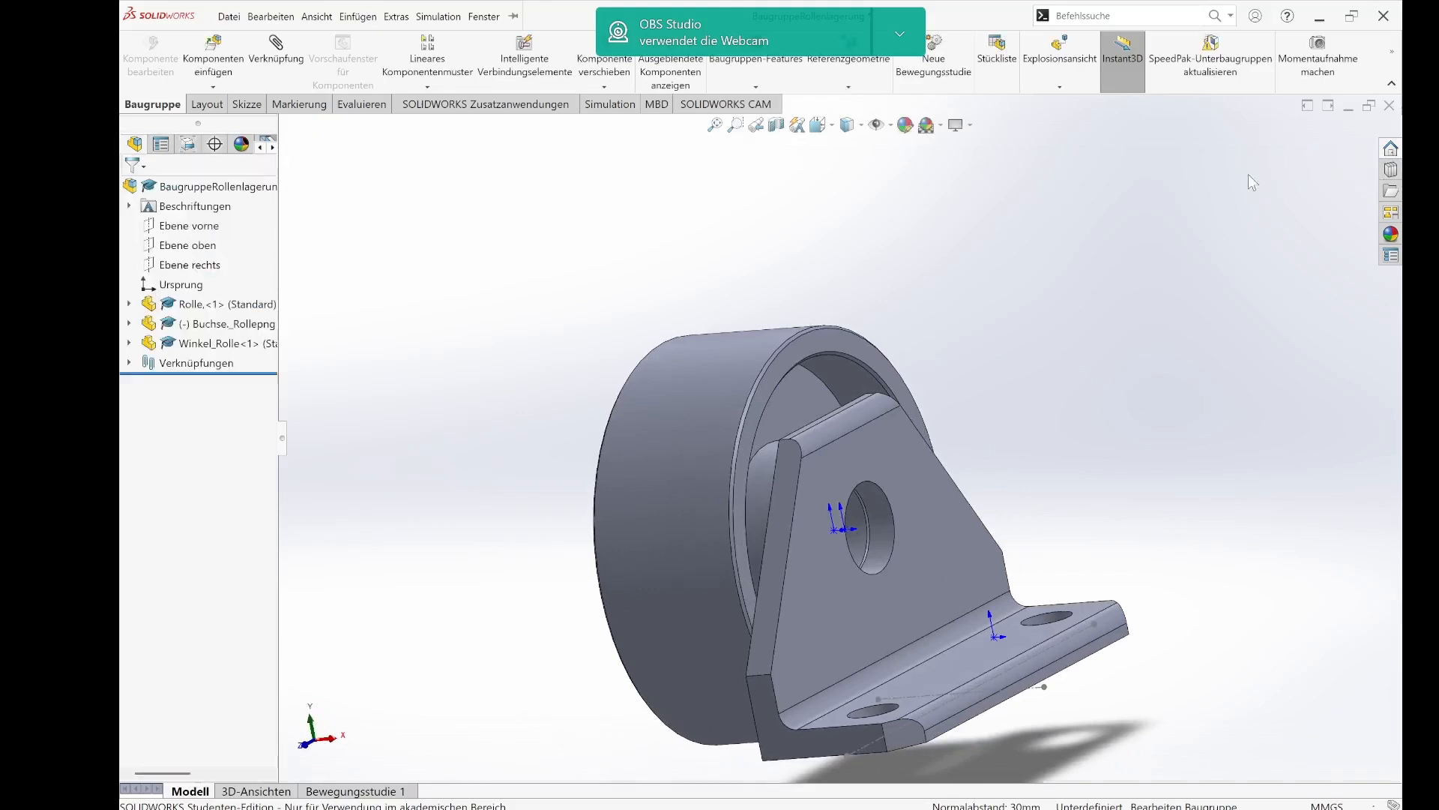
- Insert a second Winkel_Rolle bracket into the assembly and place it freely on the open side of the roller
{"action": "left_click", "coordinate": [229, 16]}
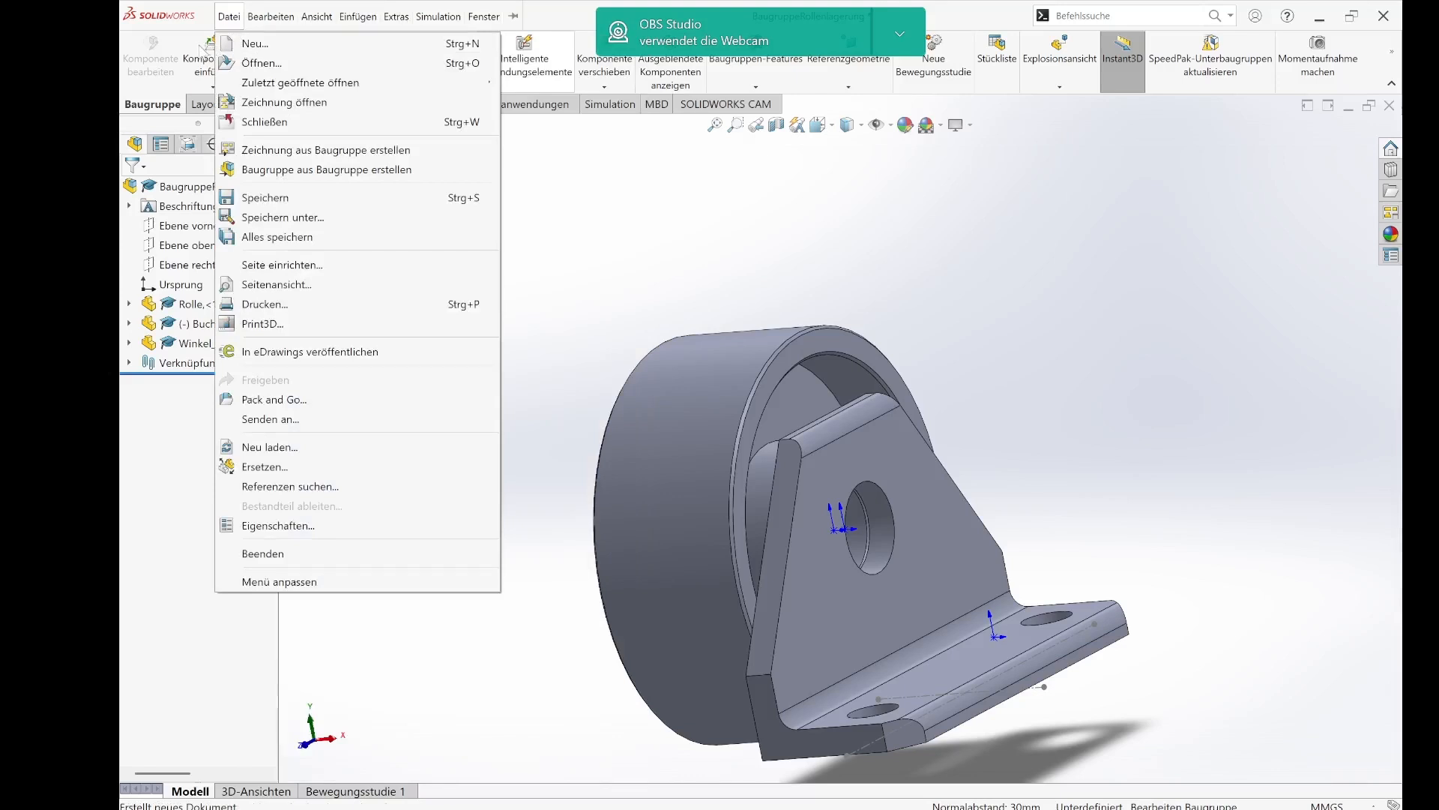
{"action": "left_click", "coordinate": [210, 51]}
{"action": "left_click", "coordinate": [211, 53]}
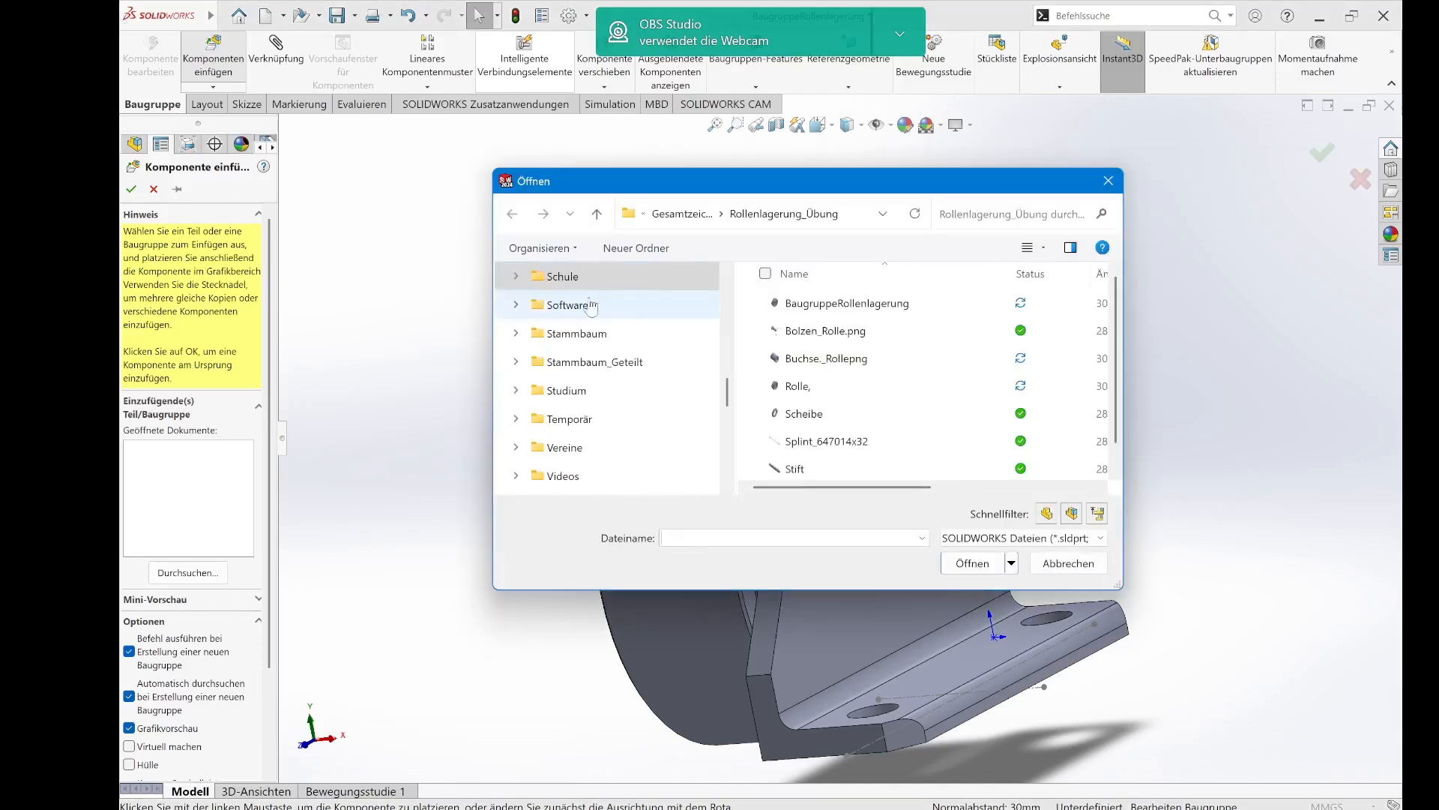
{"action": "scroll", "coordinate": [892, 416], "scroll_direction": "down", "scroll_amount": 1}
{"action": "left_click", "coordinate": [834, 468]}
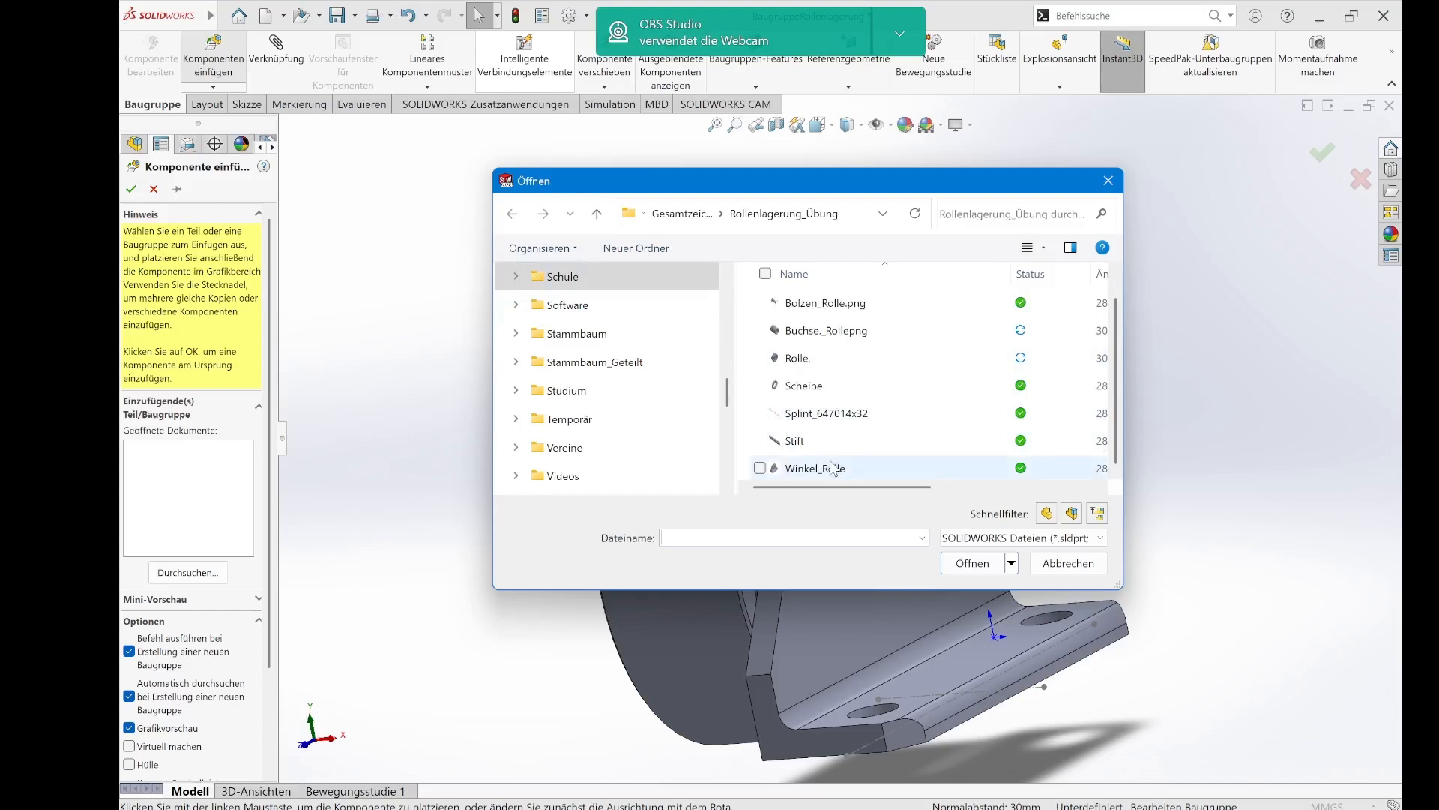
{"action": "left_click", "coordinate": [970, 563]}
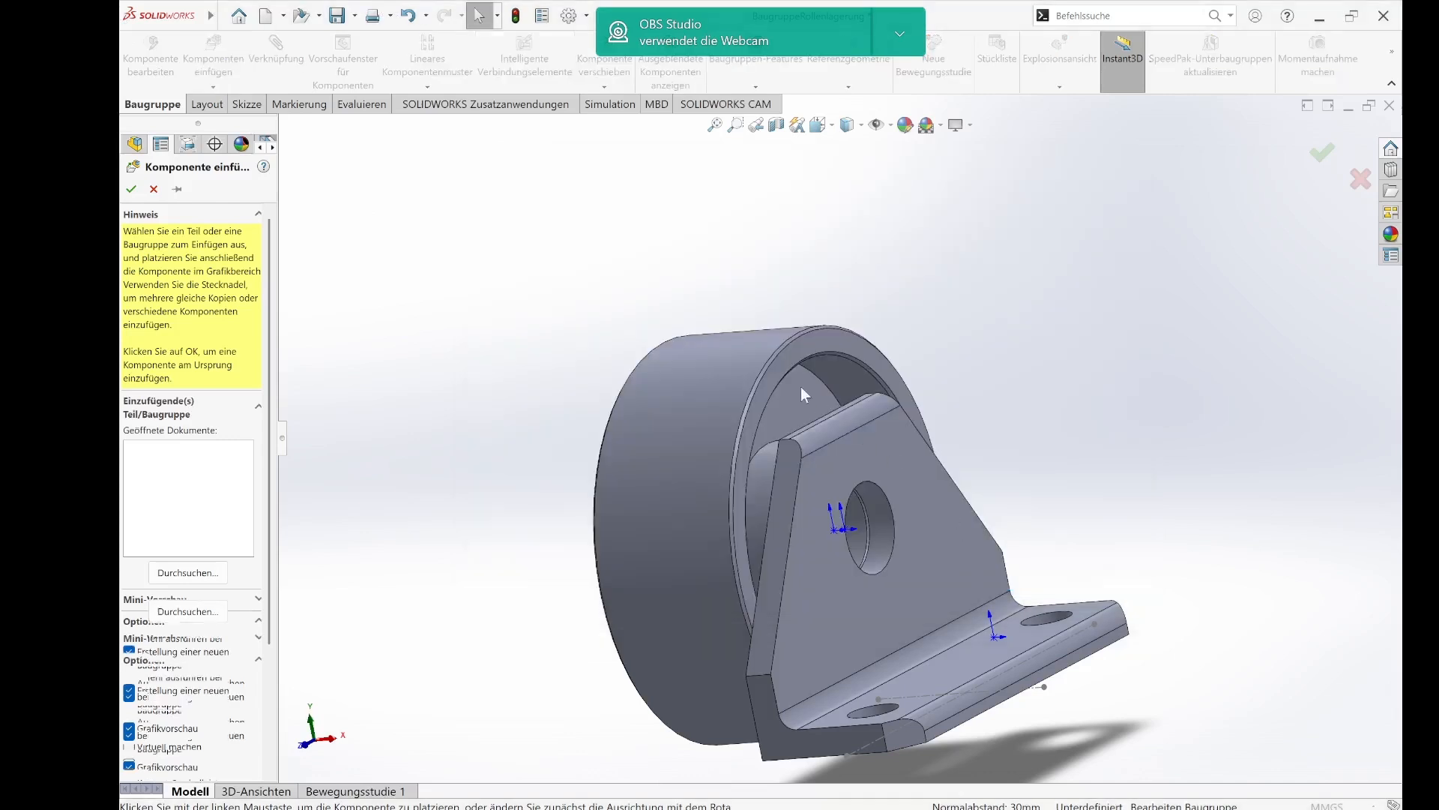
{"action": "scroll", "coordinate": [555, 284], "scroll_direction": "up", "scroll_amount": 2}
{"action": "scroll", "coordinate": [525, 277], "scroll_direction": "up", "scroll_amount": 3}
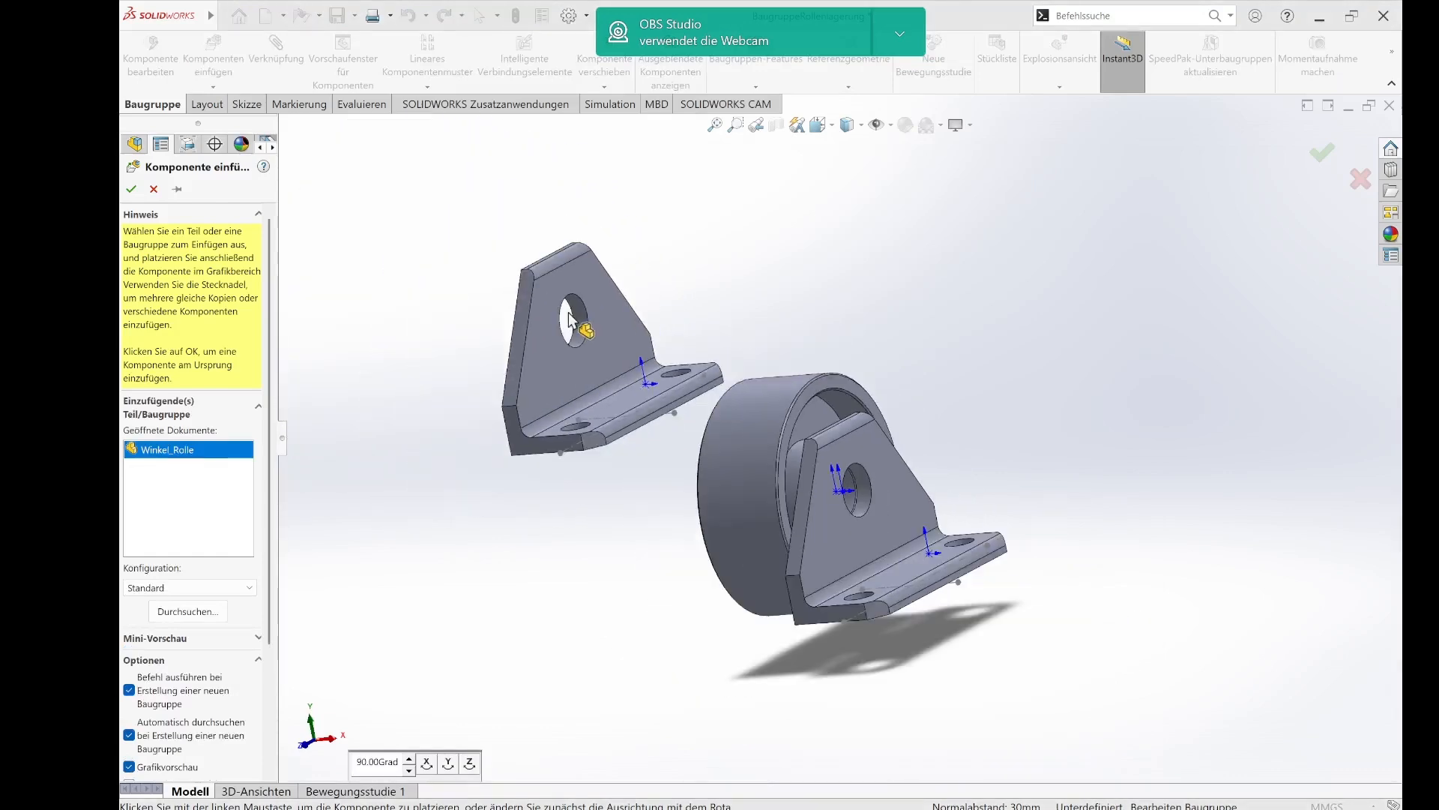
{"action": "left_click", "coordinate": [551, 335]}
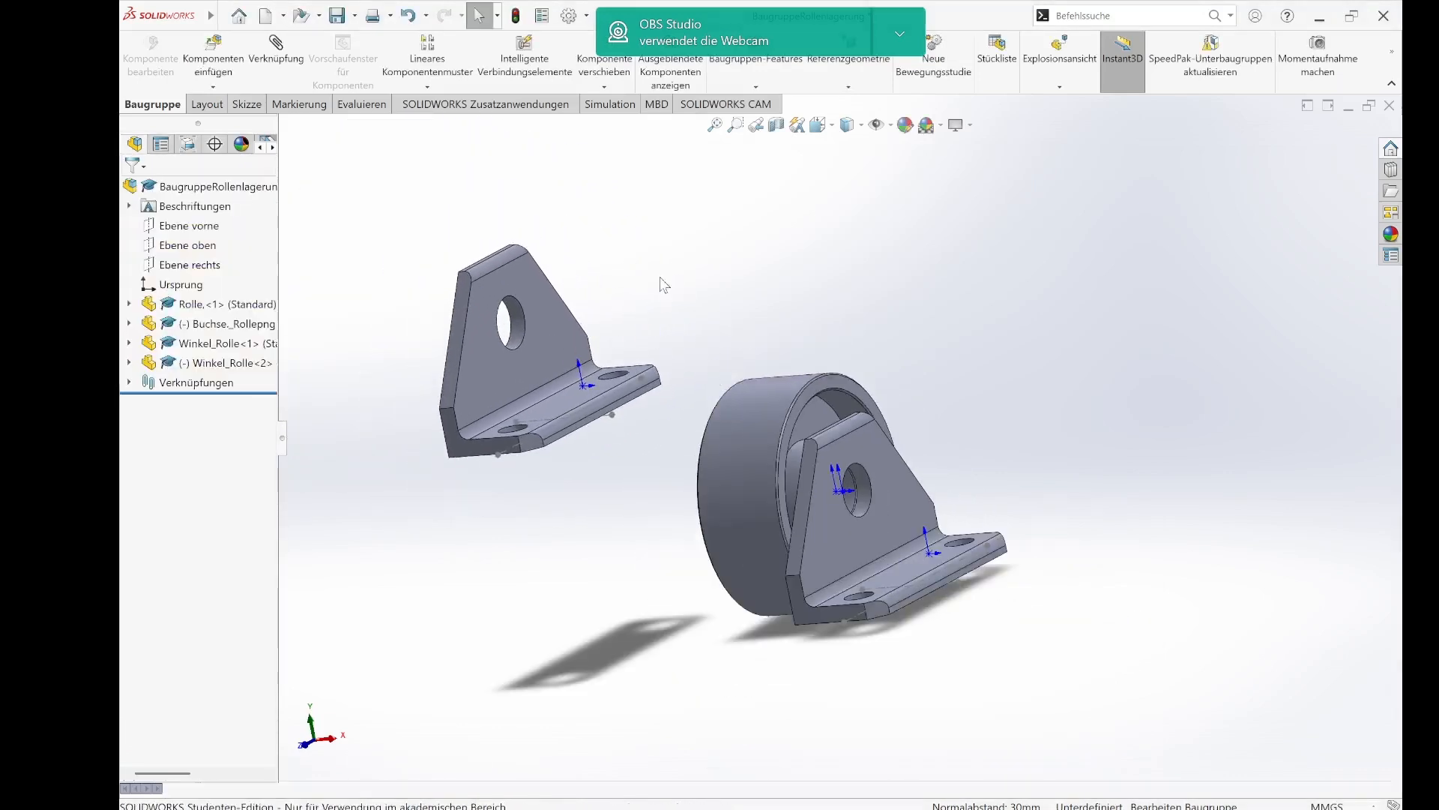
- Add a concentric mate between the second bracket's large hole and the bore of the bushing
{"action": "middle_click_drag", "start_coordinate": [679, 278], "coordinate": [806, 308]}
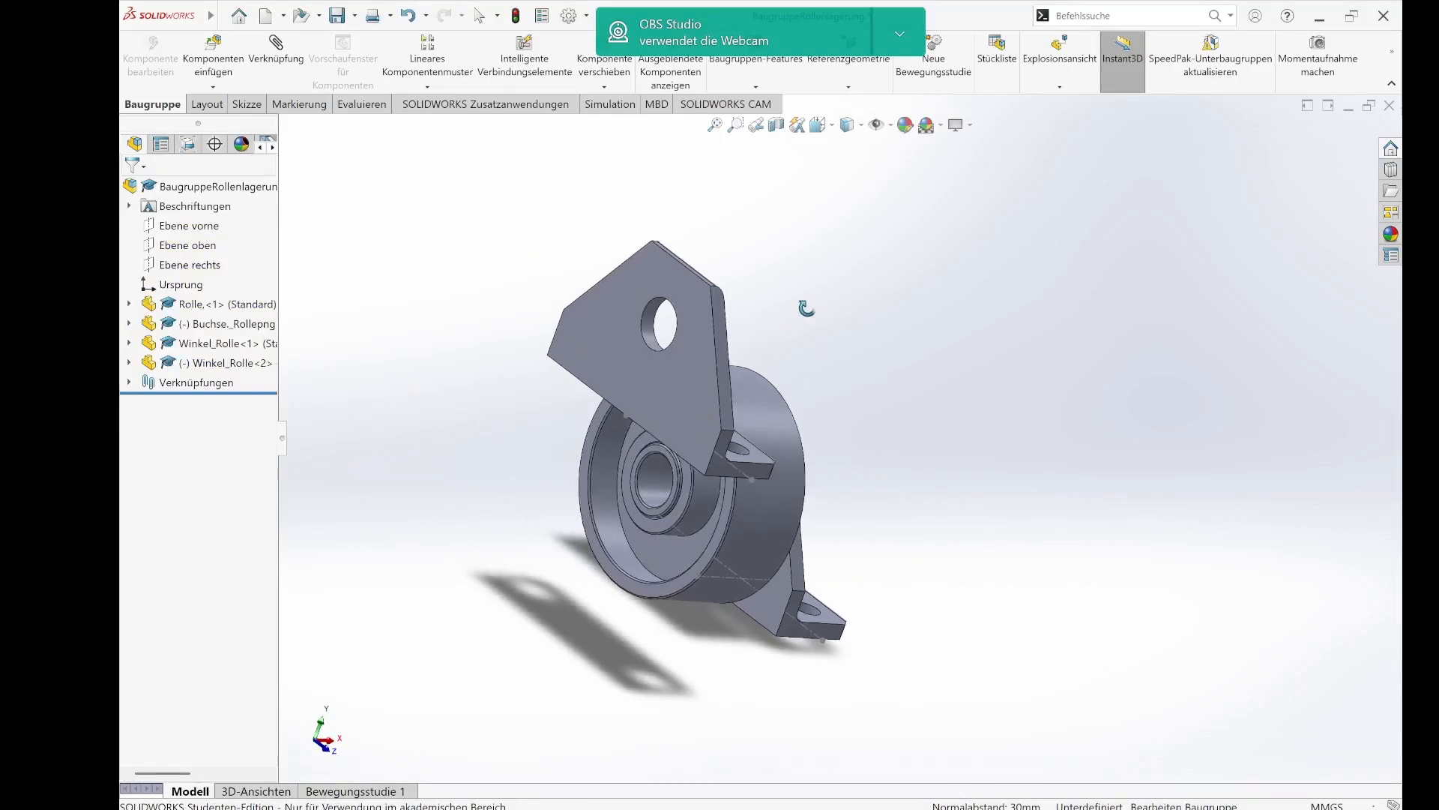
{"action": "left_click", "coordinate": [649, 327]}
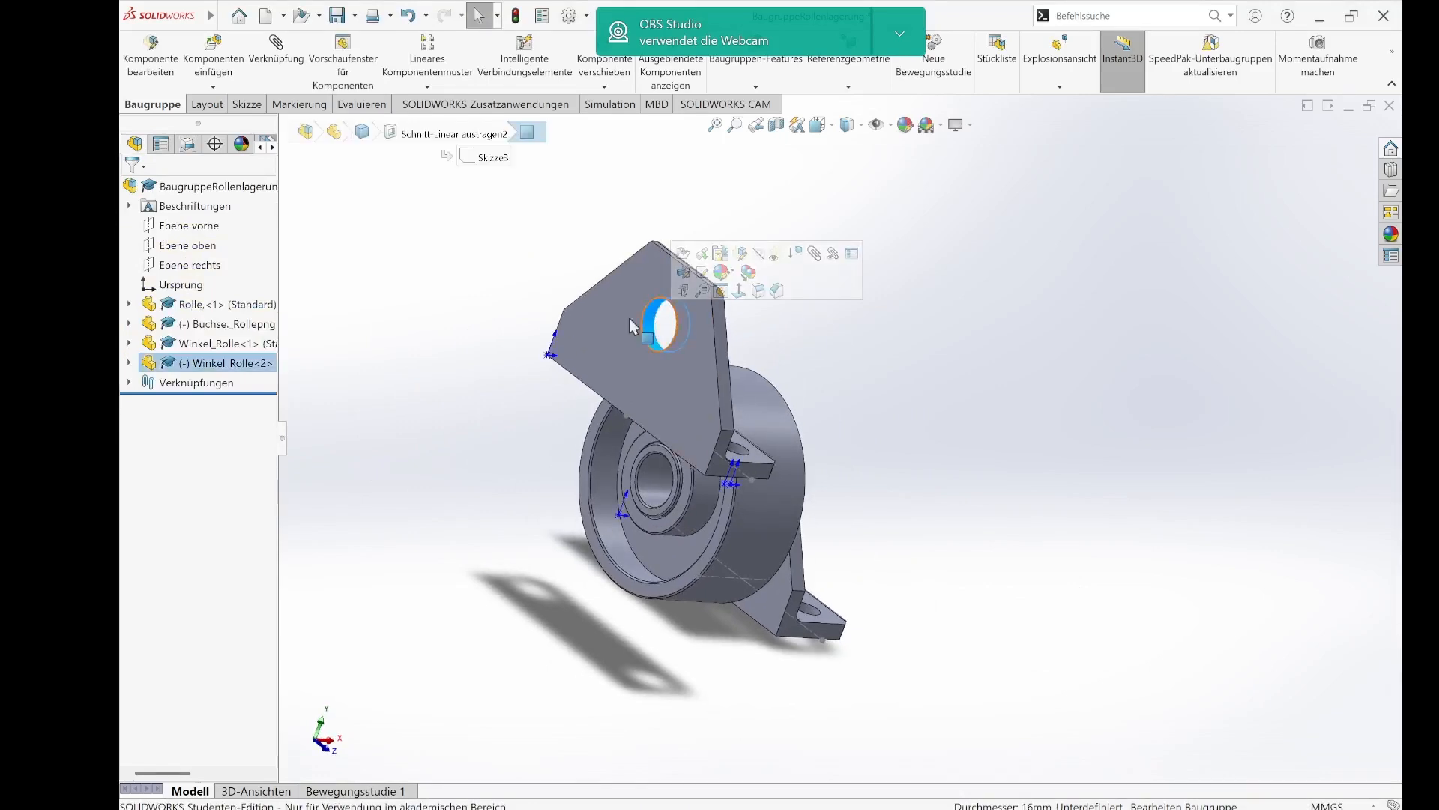
{"action": "left_click", "coordinate": [642, 474], "text": "ctrl"}
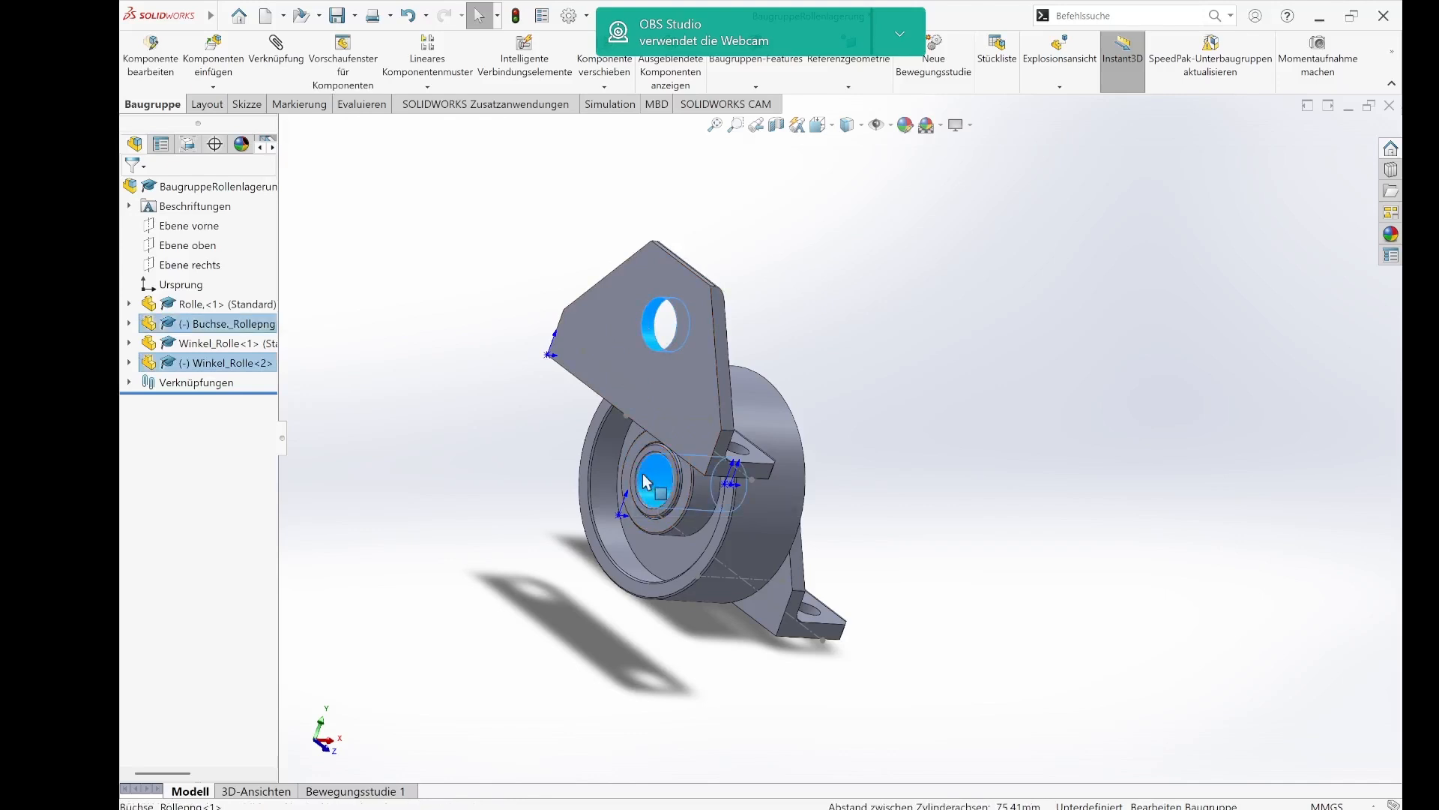
{"action": "left_click", "coordinate": [264, 64]}
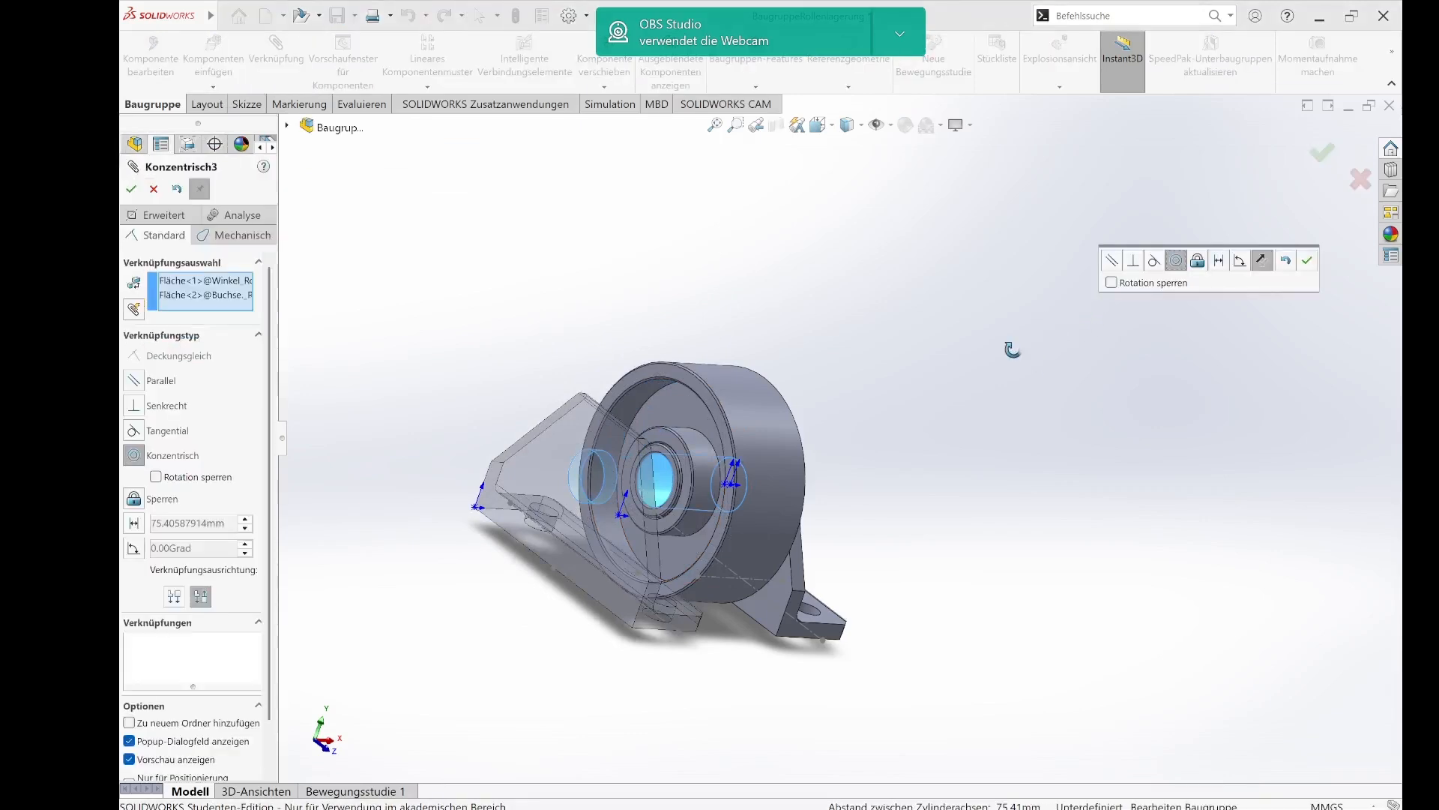
{"action": "middle_click_drag", "start_coordinate": [1015, 347], "coordinate": [993, 371]}
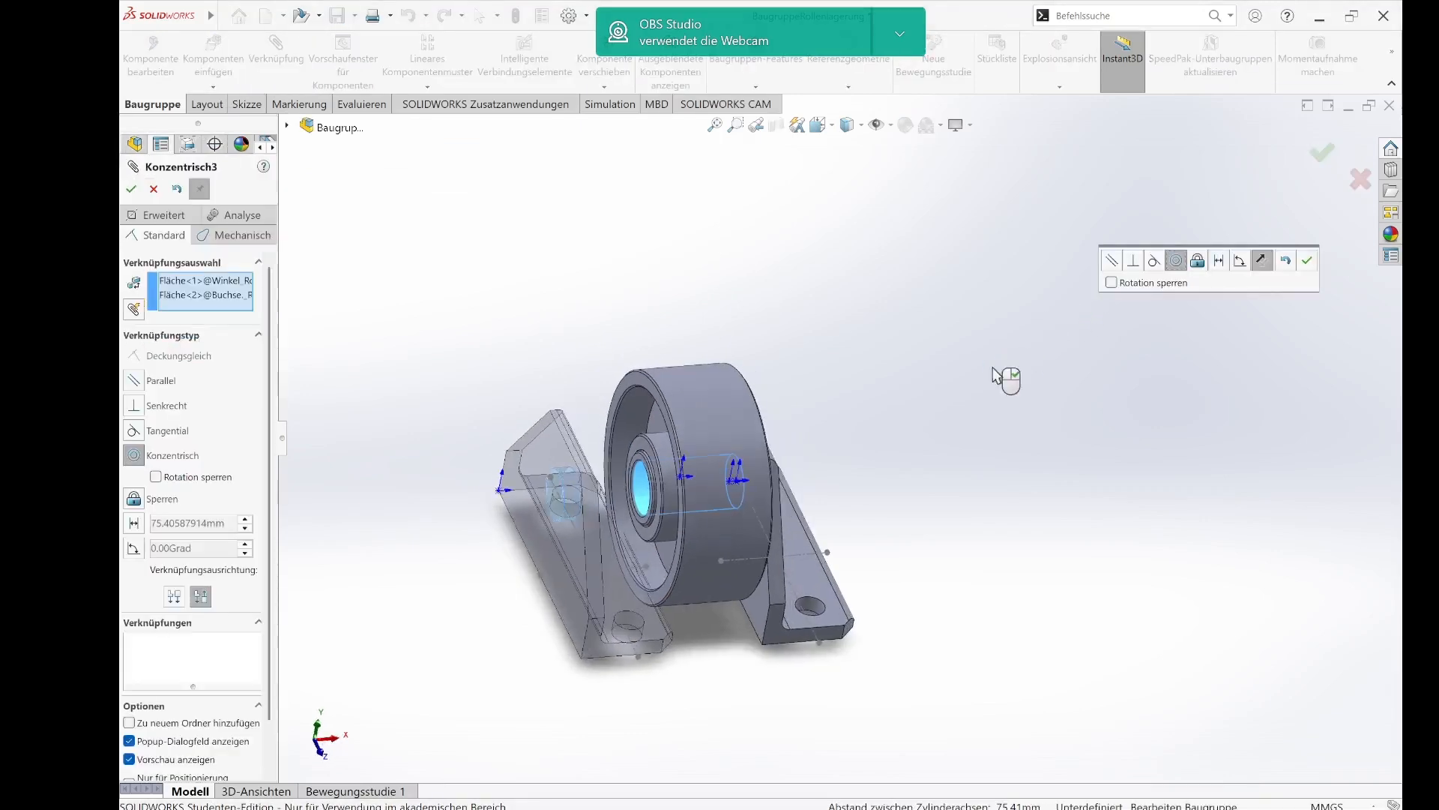
{"action": "left_click", "coordinate": [1316, 155]}
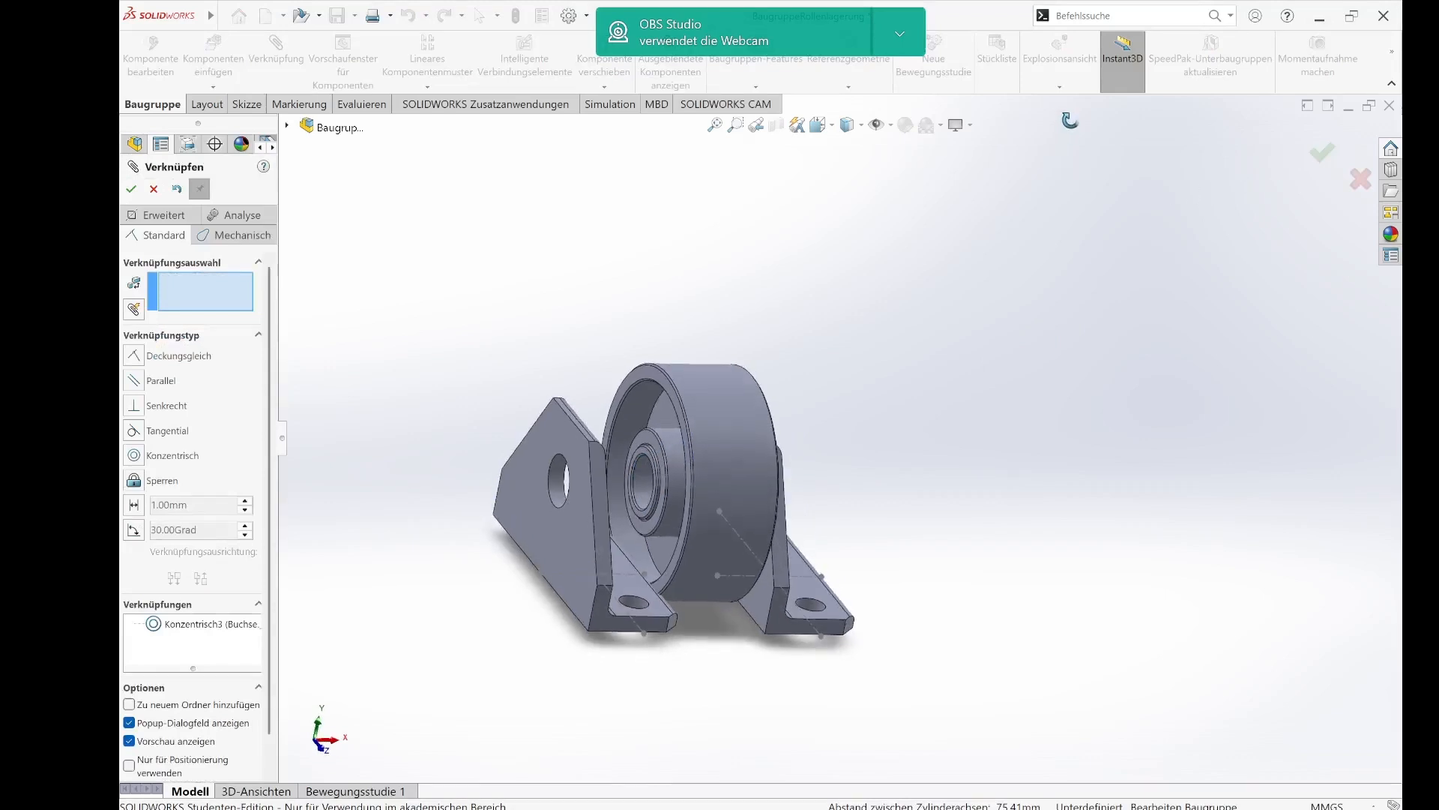
- Add a coincident mate between the base undersides of the two brackets so they lie in one plane
{"action": "middle_click_drag", "start_coordinate": [964, 343], "coordinate": [1147, 145]}
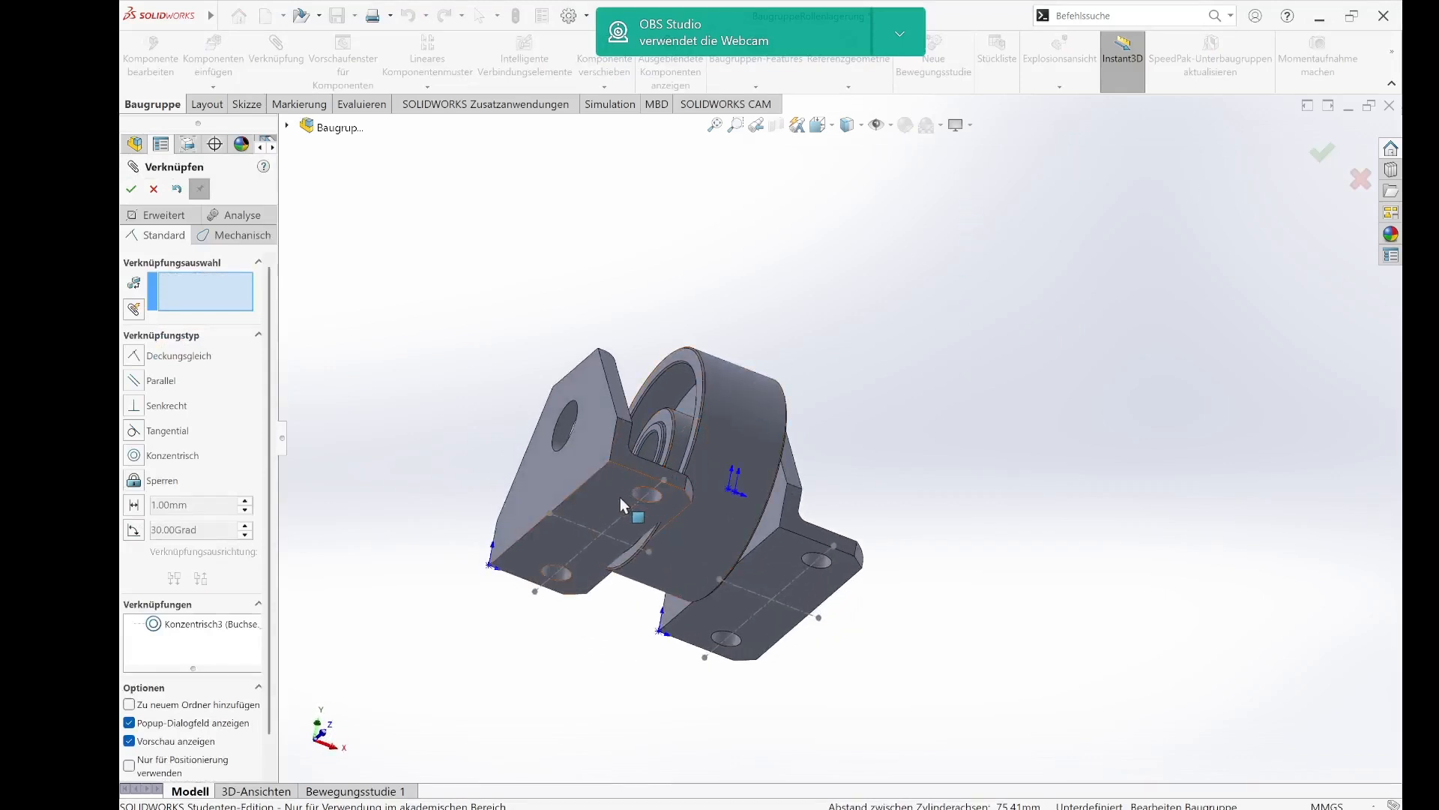
{"action": "left_click", "coordinate": [598, 502]}
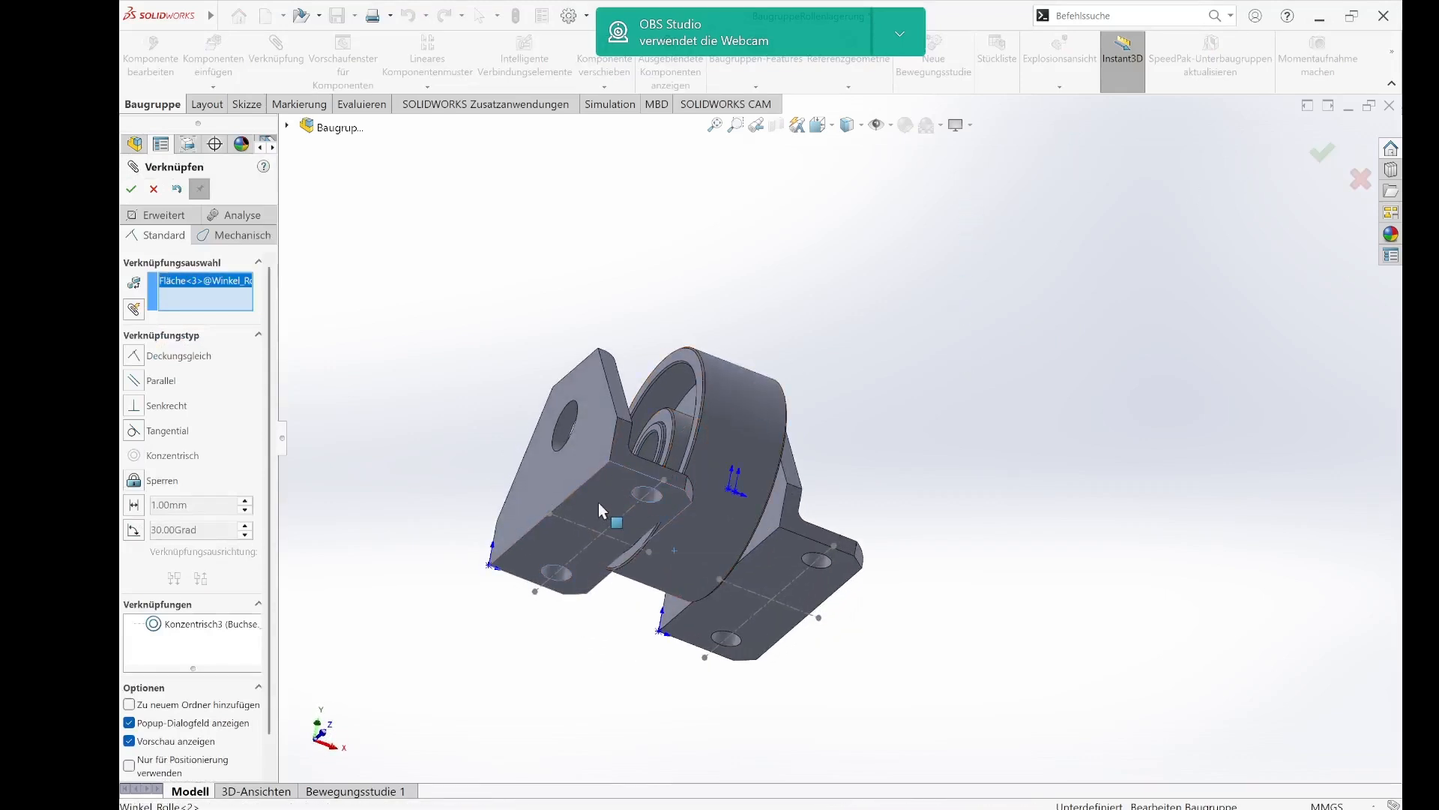
{"action": "left_click", "coordinate": [752, 573]}
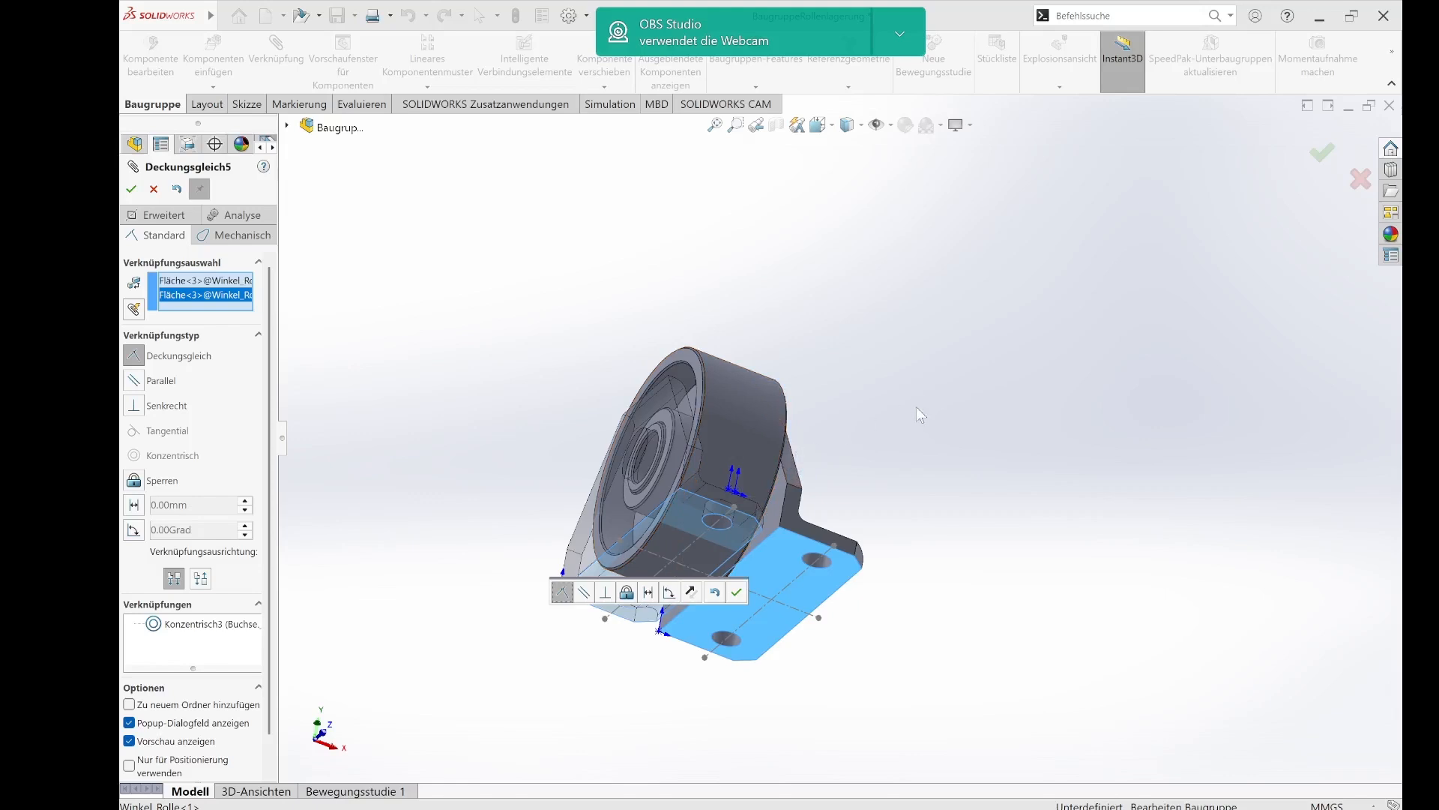
{"action": "middle_click_drag", "start_coordinate": [916, 407], "coordinate": [926, 525]}
{"action": "left_click", "coordinate": [1312, 154]}
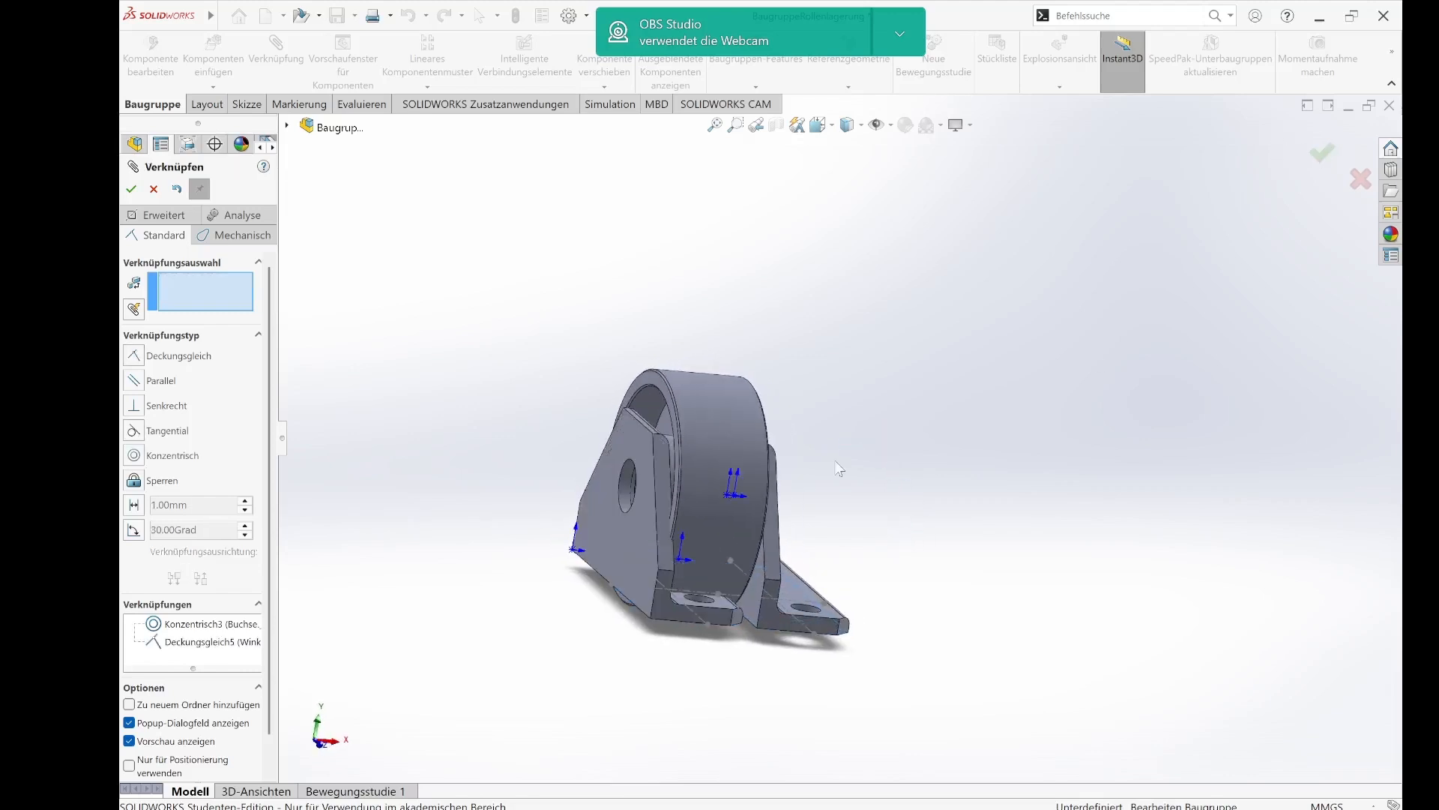
{"action": "left_click", "coordinate": [138, 193]}
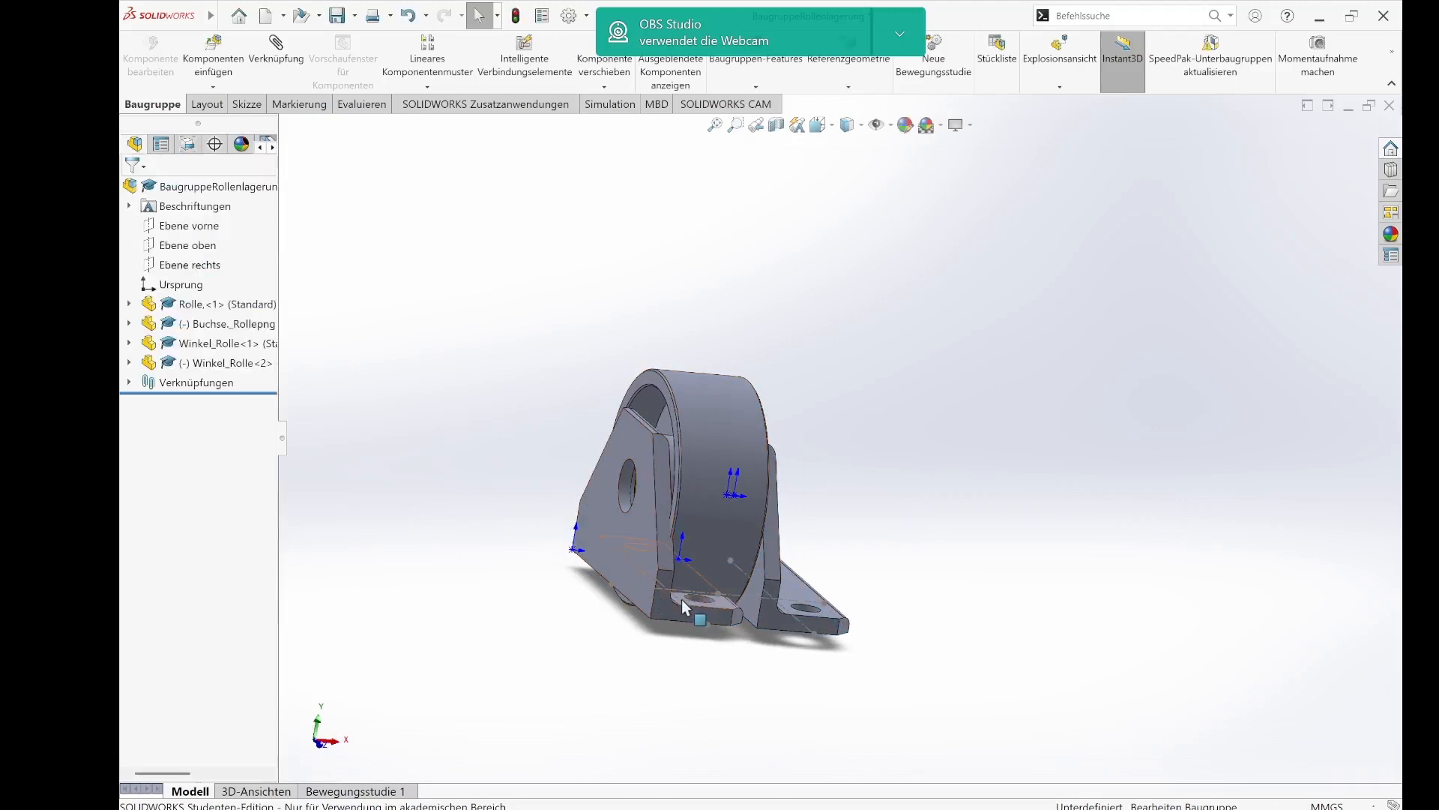
- Pull the second bracket away from the roller and mate its upright plate's back face coincident with the bushing's end face, with reversed alignment
{"action": "left_click_drag", "start_coordinate": [663, 606], "coordinate": [502, 480]}
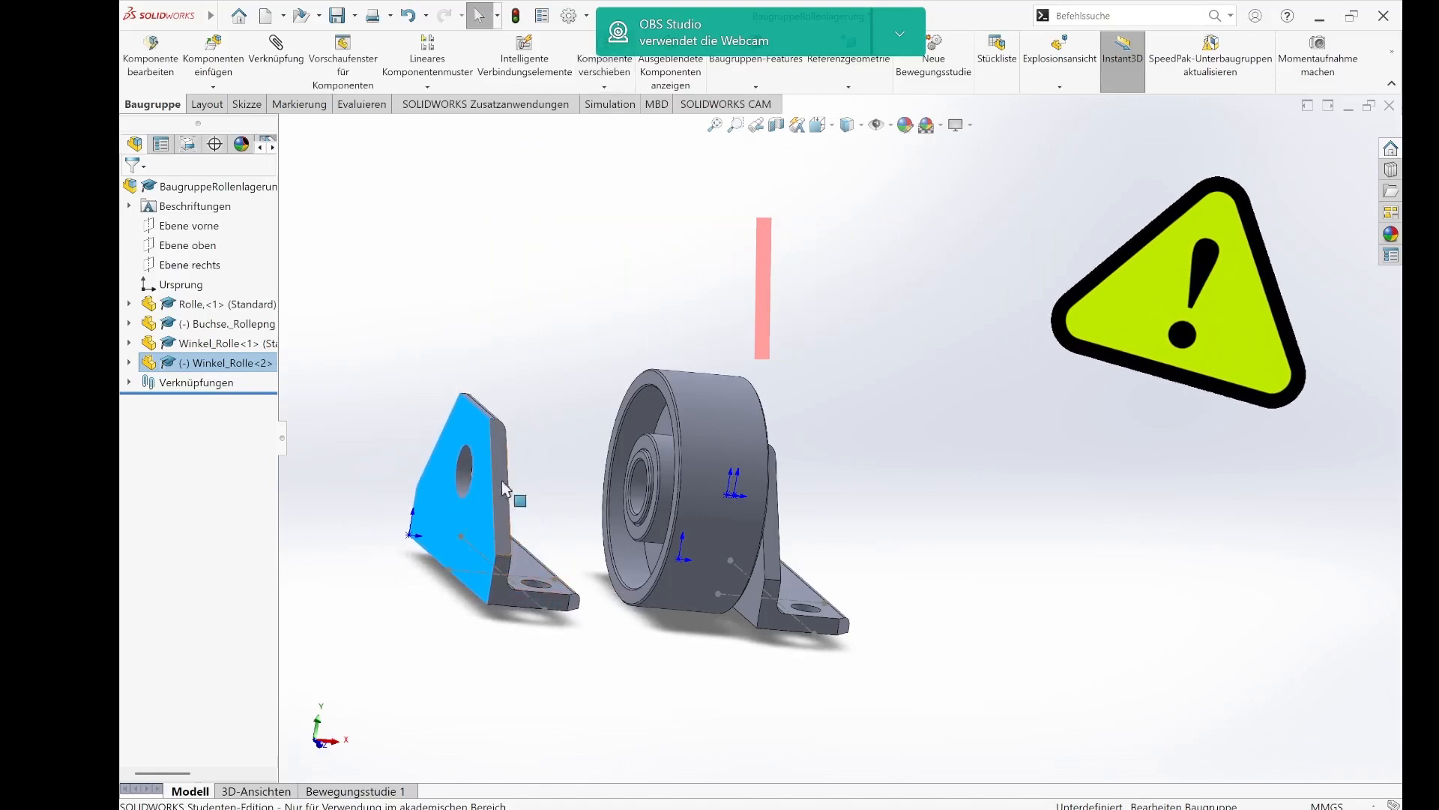
{"action": "left_click", "coordinate": [638, 469]}
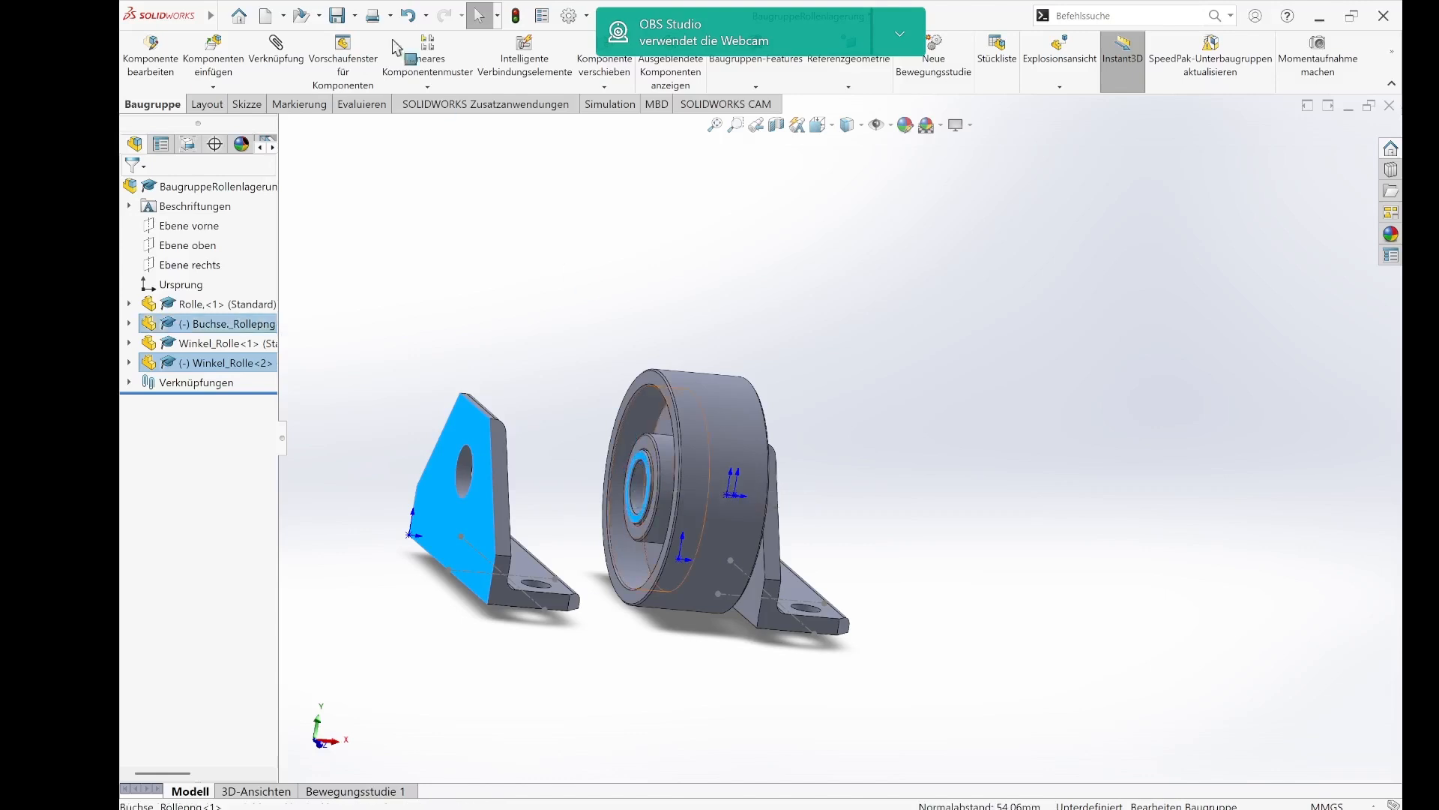
{"action": "left_click", "coordinate": [276, 54]}
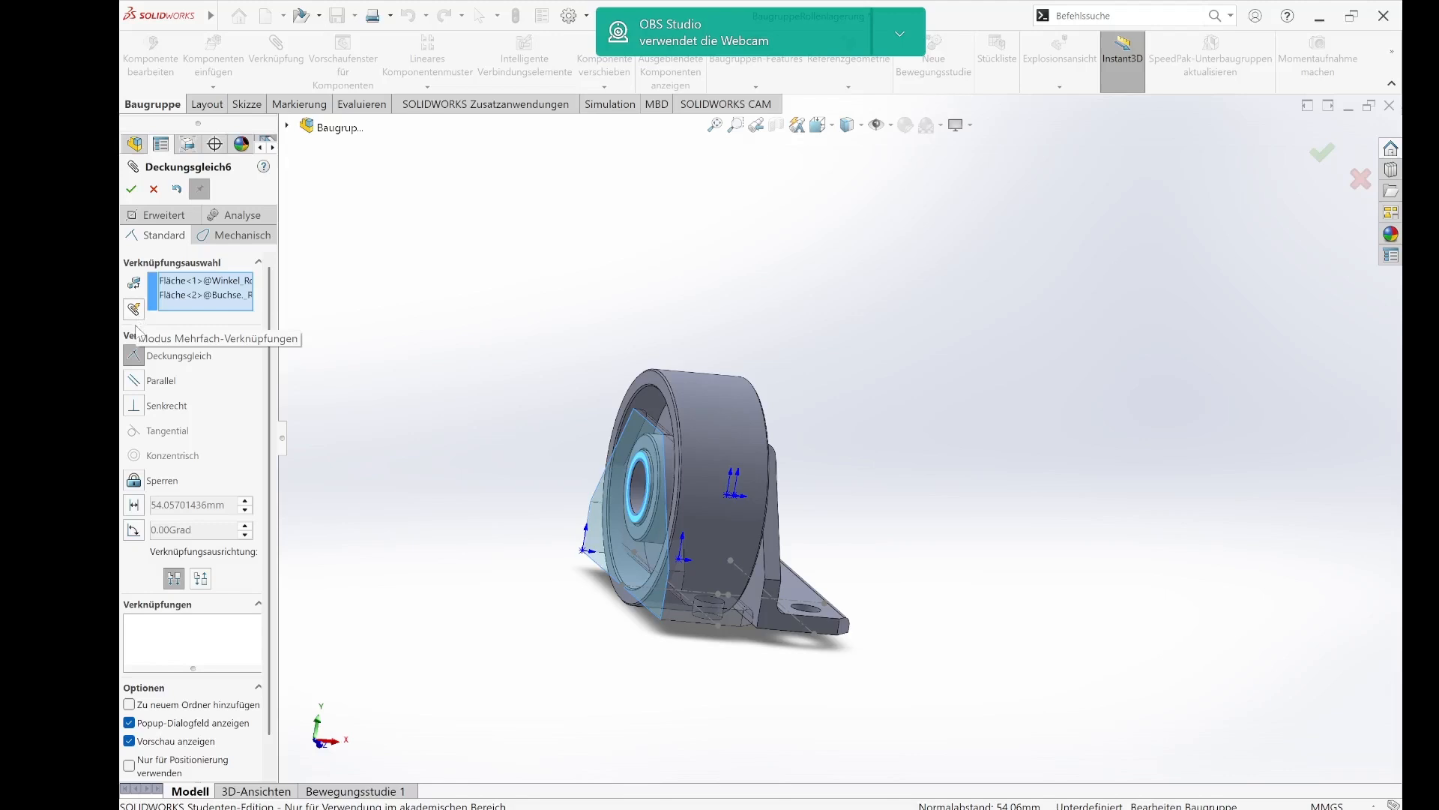
{"action": "scroll", "coordinate": [180, 420], "scroll_direction": "down", "scroll_amount": 1}
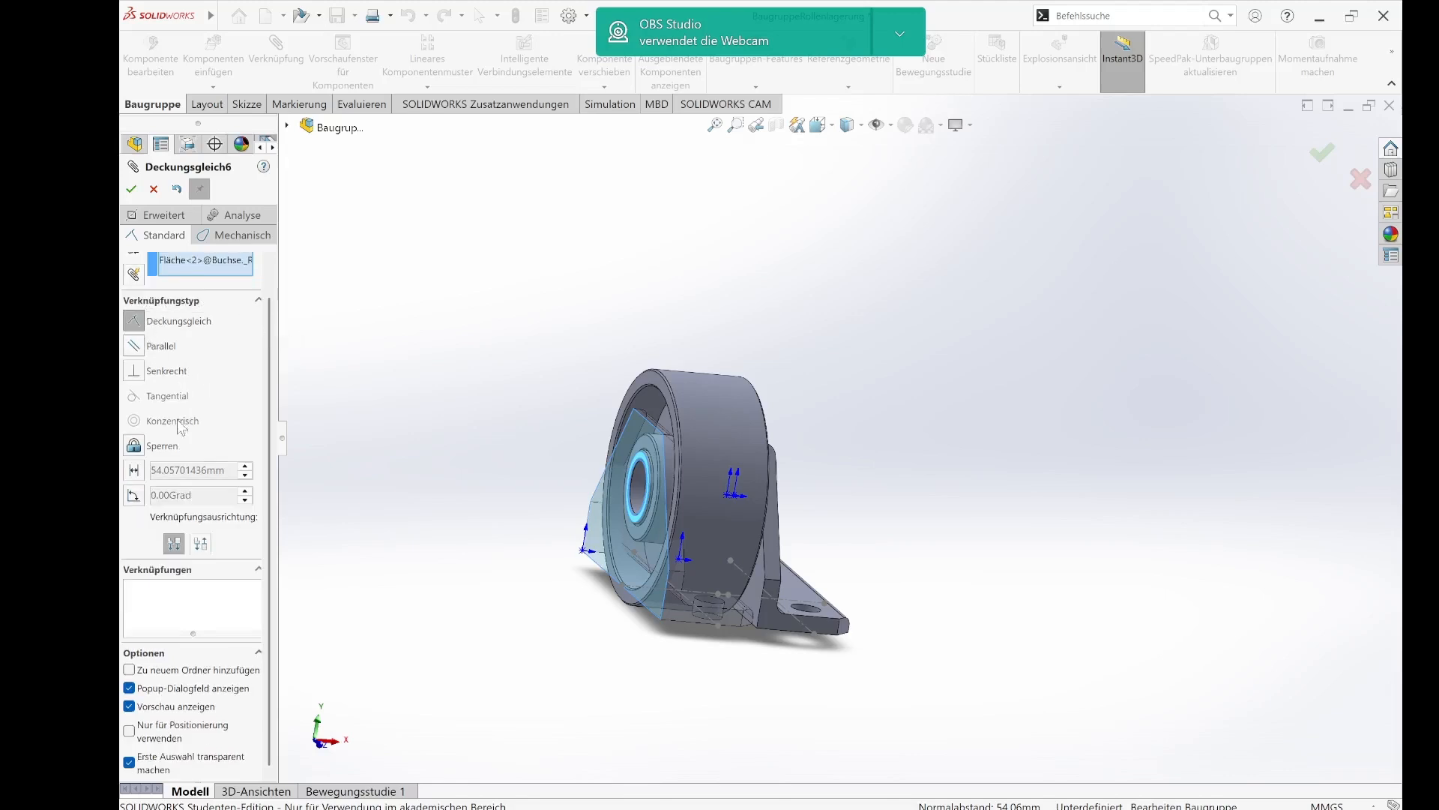
{"action": "left_click", "coordinate": [201, 543]}
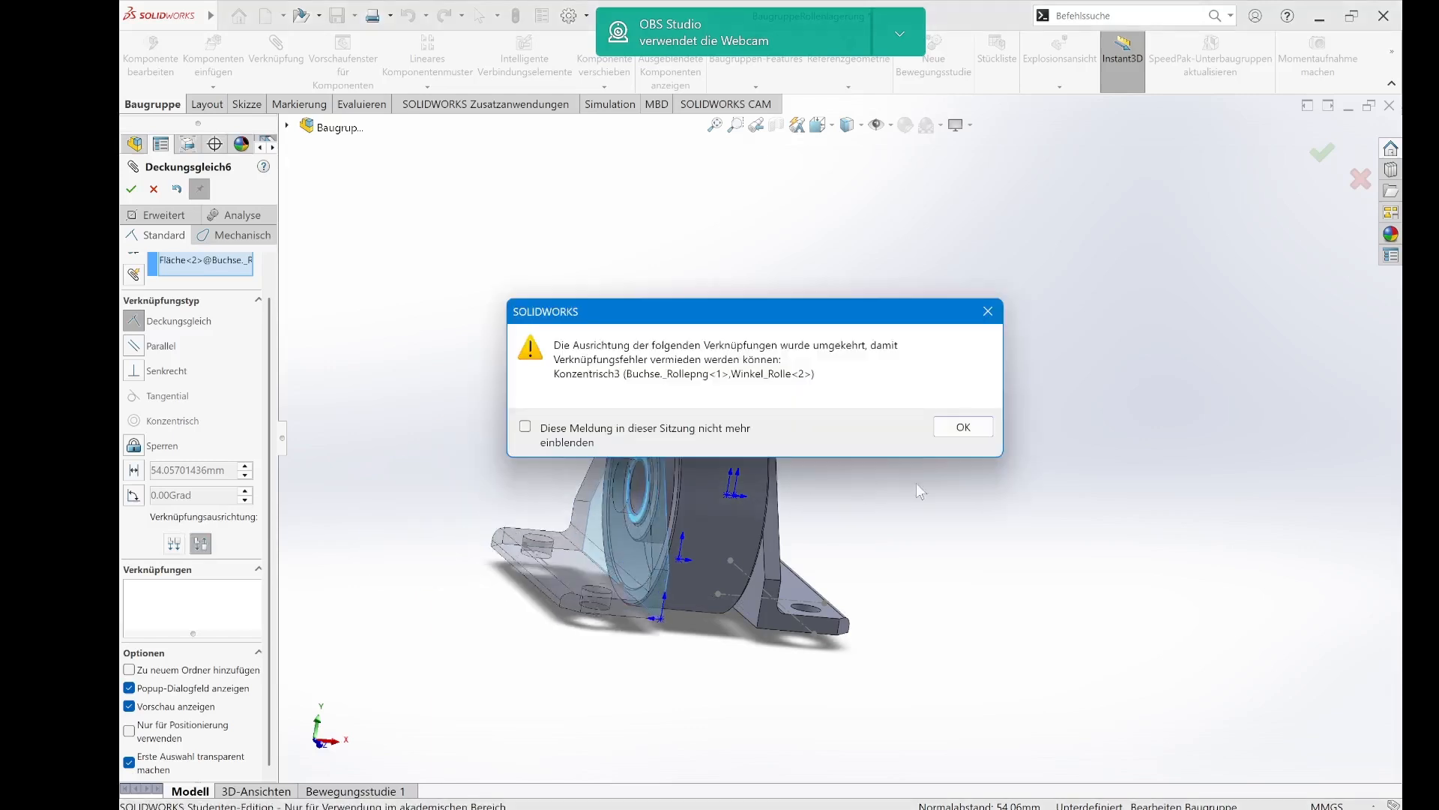
{"action": "left_click", "coordinate": [964, 429]}
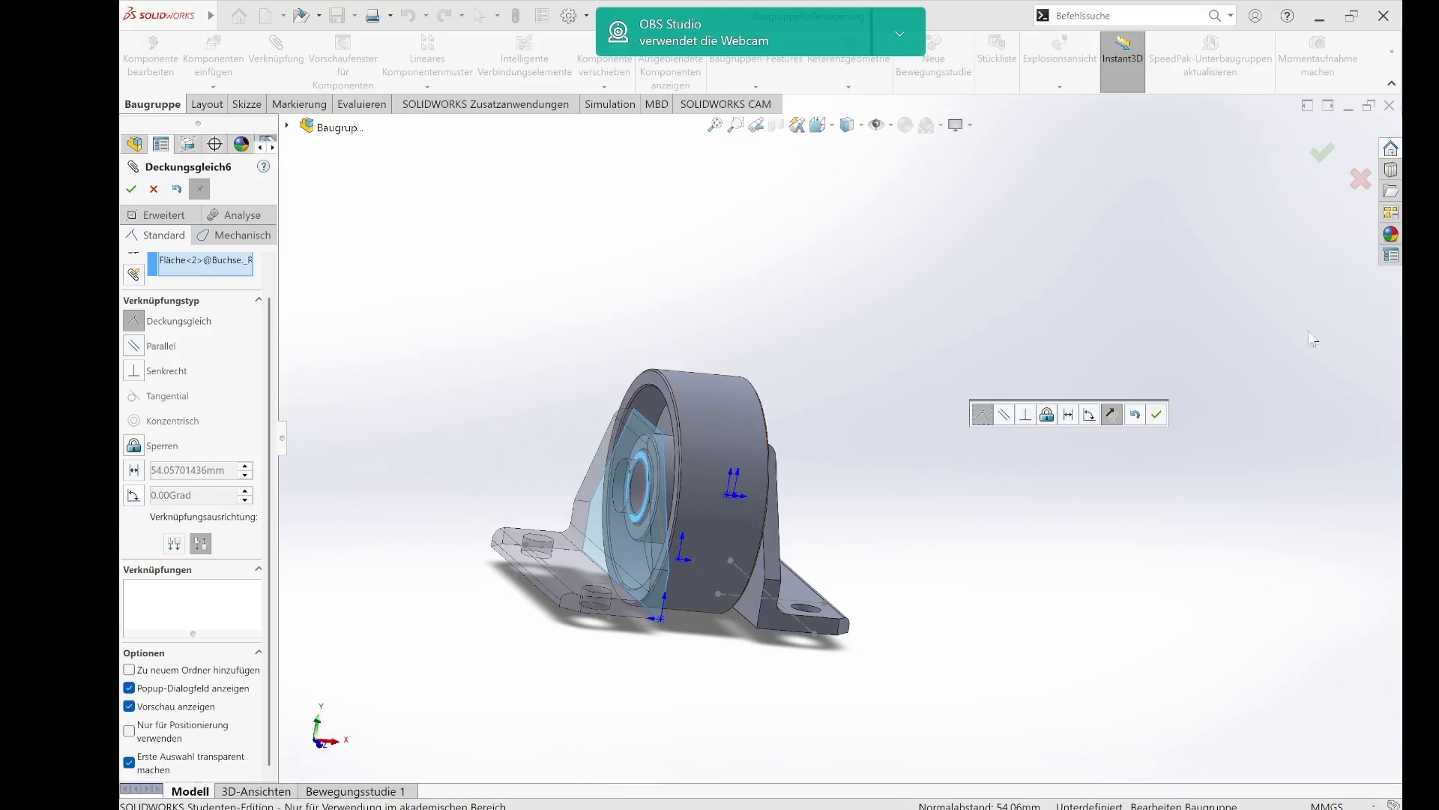
{"action": "left_click", "coordinate": [1324, 154]}
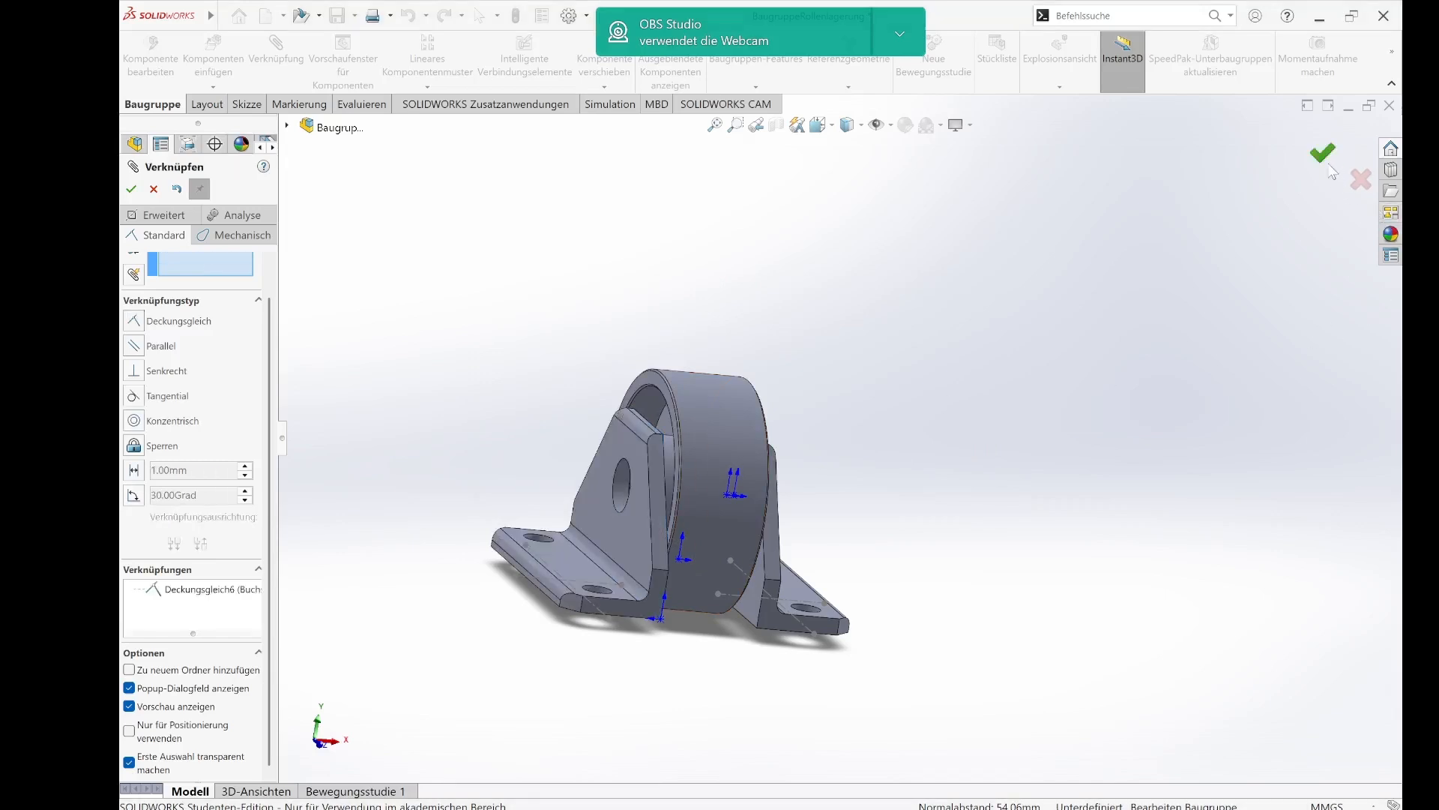
{"action": "middle_click_drag", "start_coordinate": [1048, 348], "coordinate": [913, 575]}
{"action": "scroll", "coordinate": [862, 583], "scroll_direction": "up", "scroll_amount": 3}
{"action": "scroll", "coordinate": [799, 555], "scroll_direction": "down", "scroll_amount": 2}
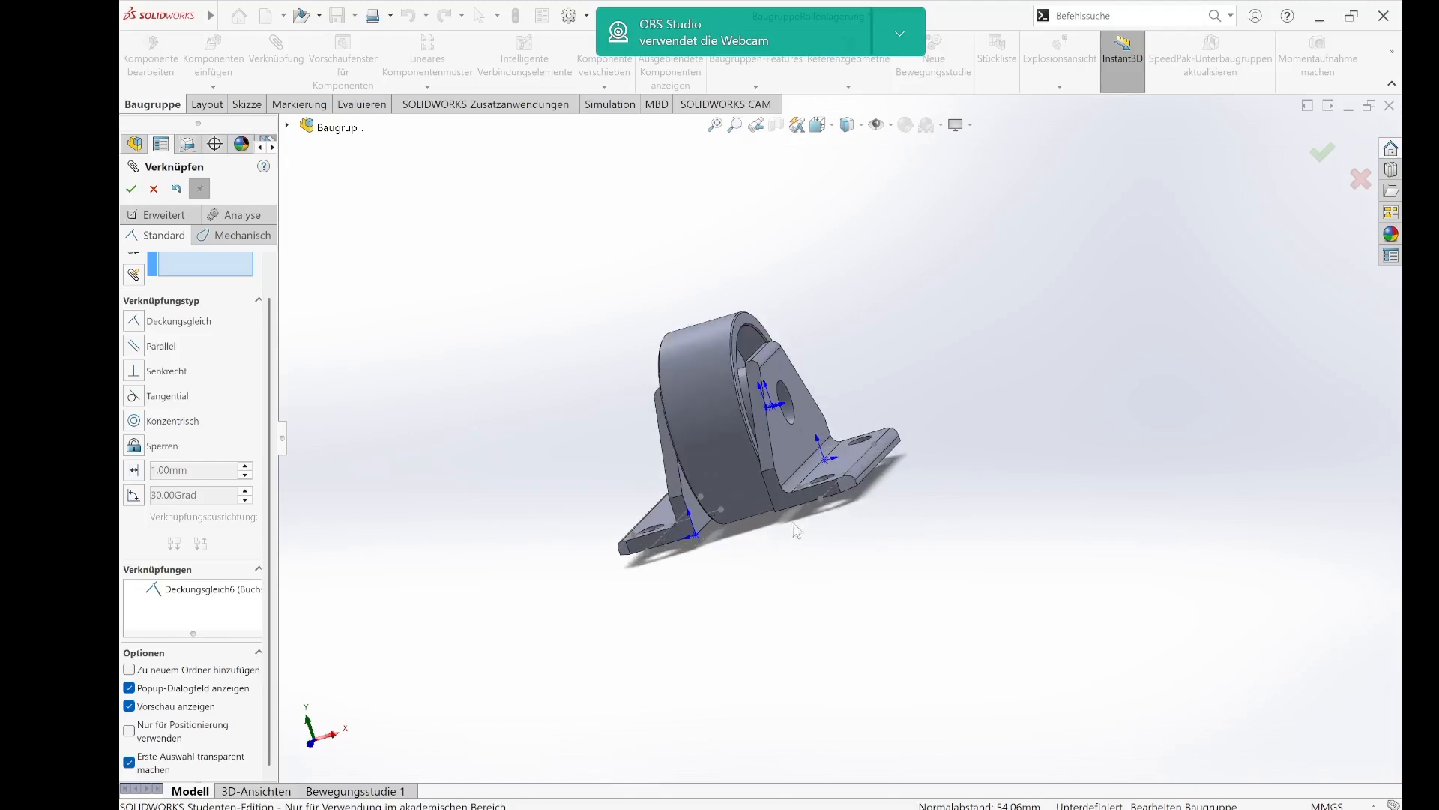
{"action": "middle_click_drag", "start_coordinate": [943, 298], "coordinate": [1018, 346]}
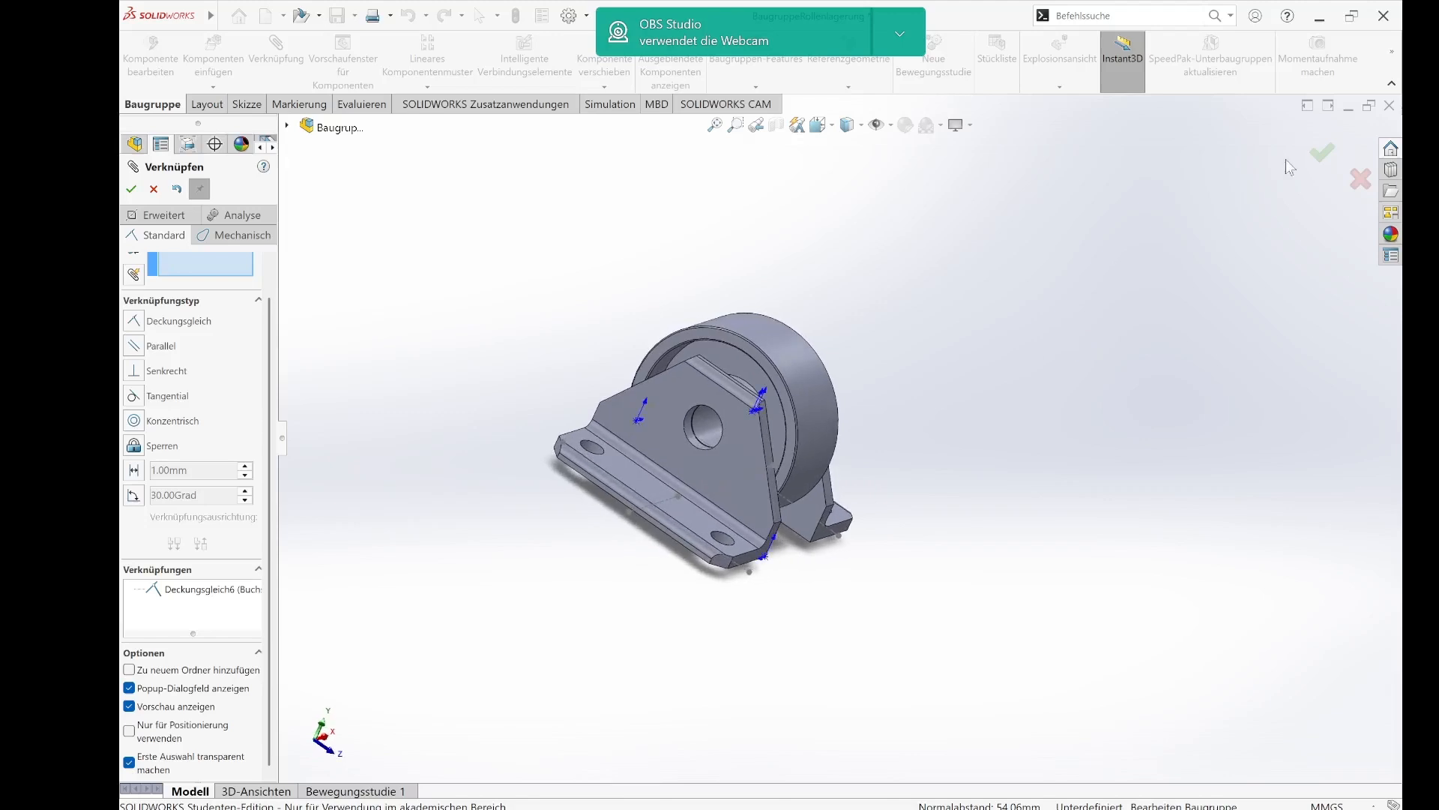
{"action": "left_click", "coordinate": [1324, 154]}
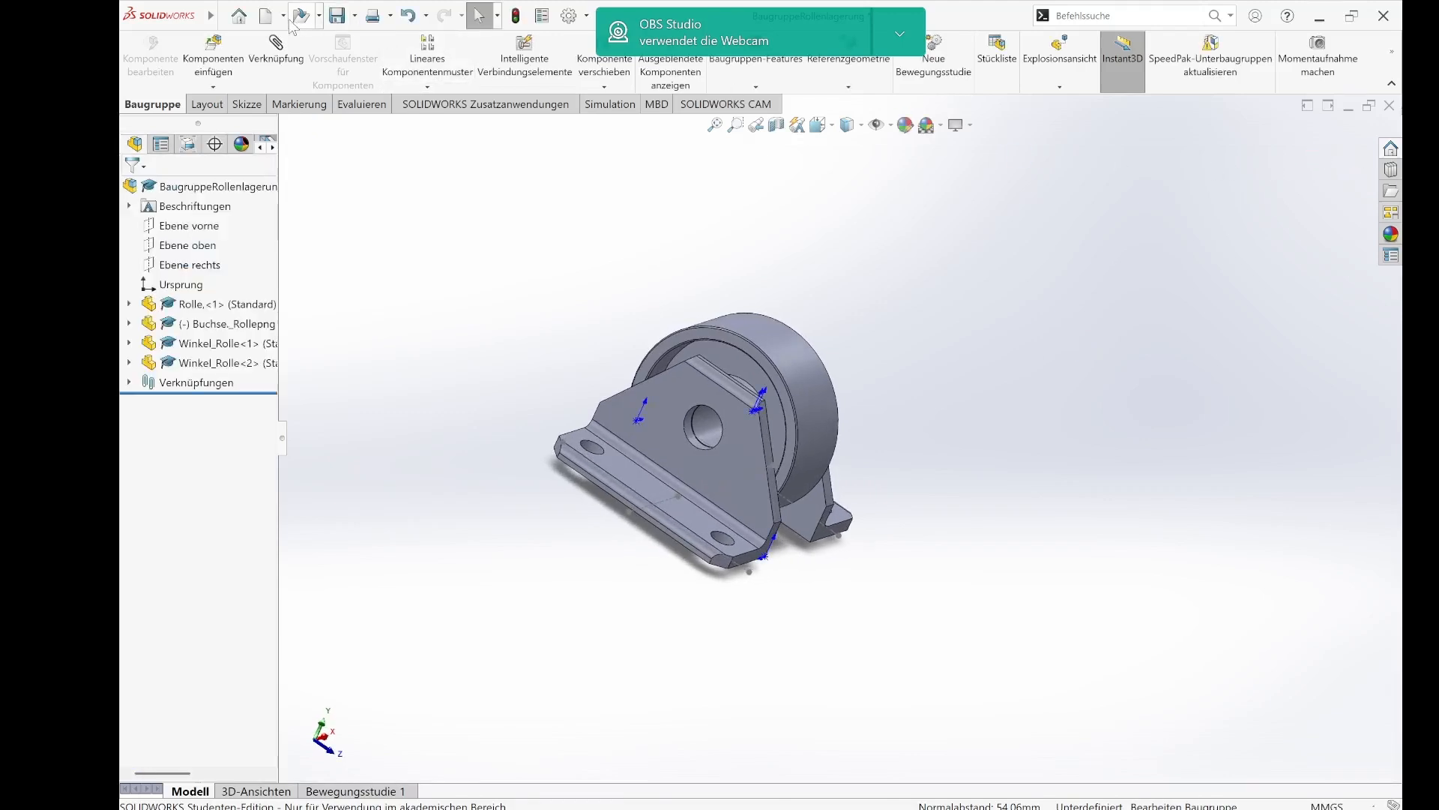
- Insert the bolt part Bolzen_Rolle.png and place it freely beside the roller and brackets
{"action": "left_click", "coordinate": [336, 17]}
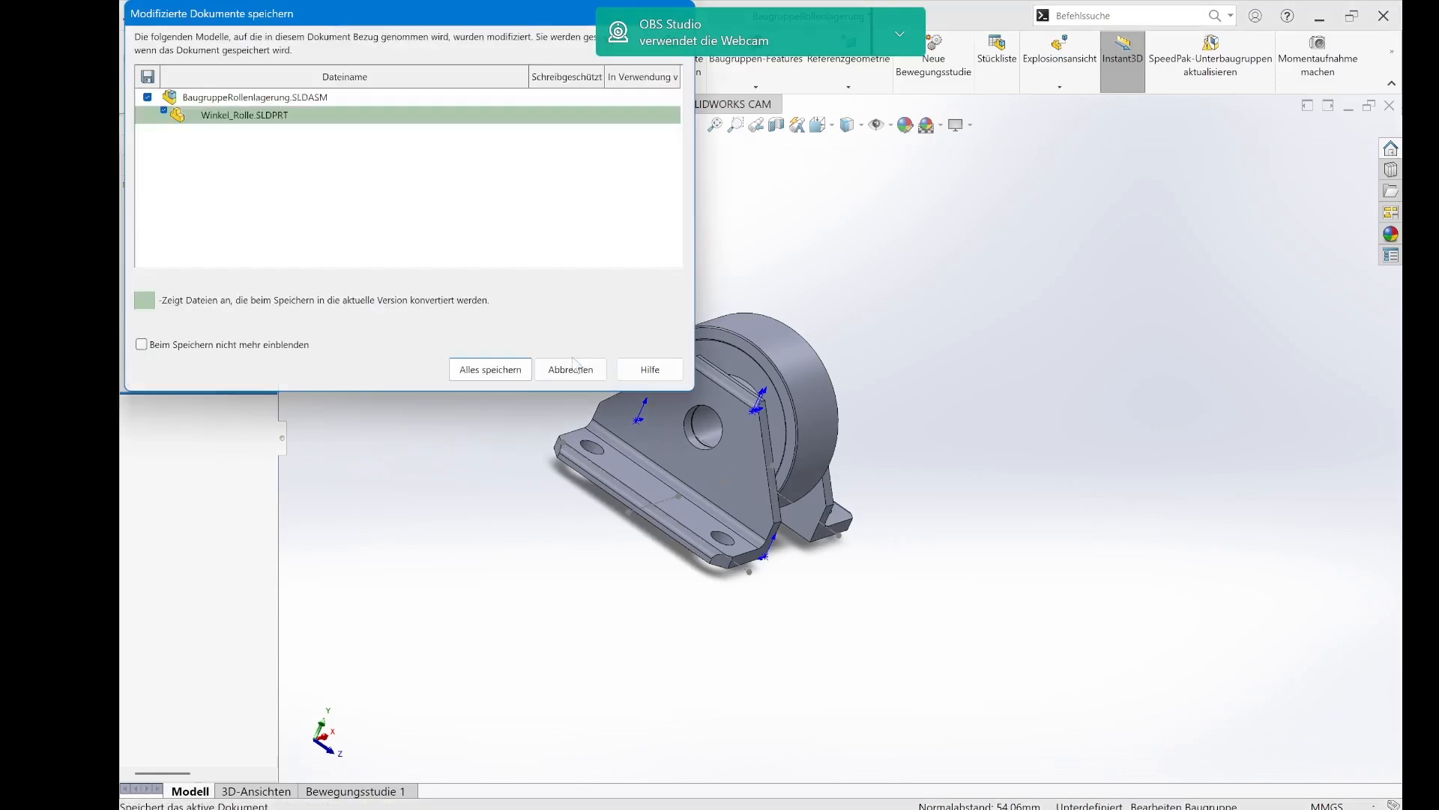
{"action": "left_click", "coordinate": [575, 369]}
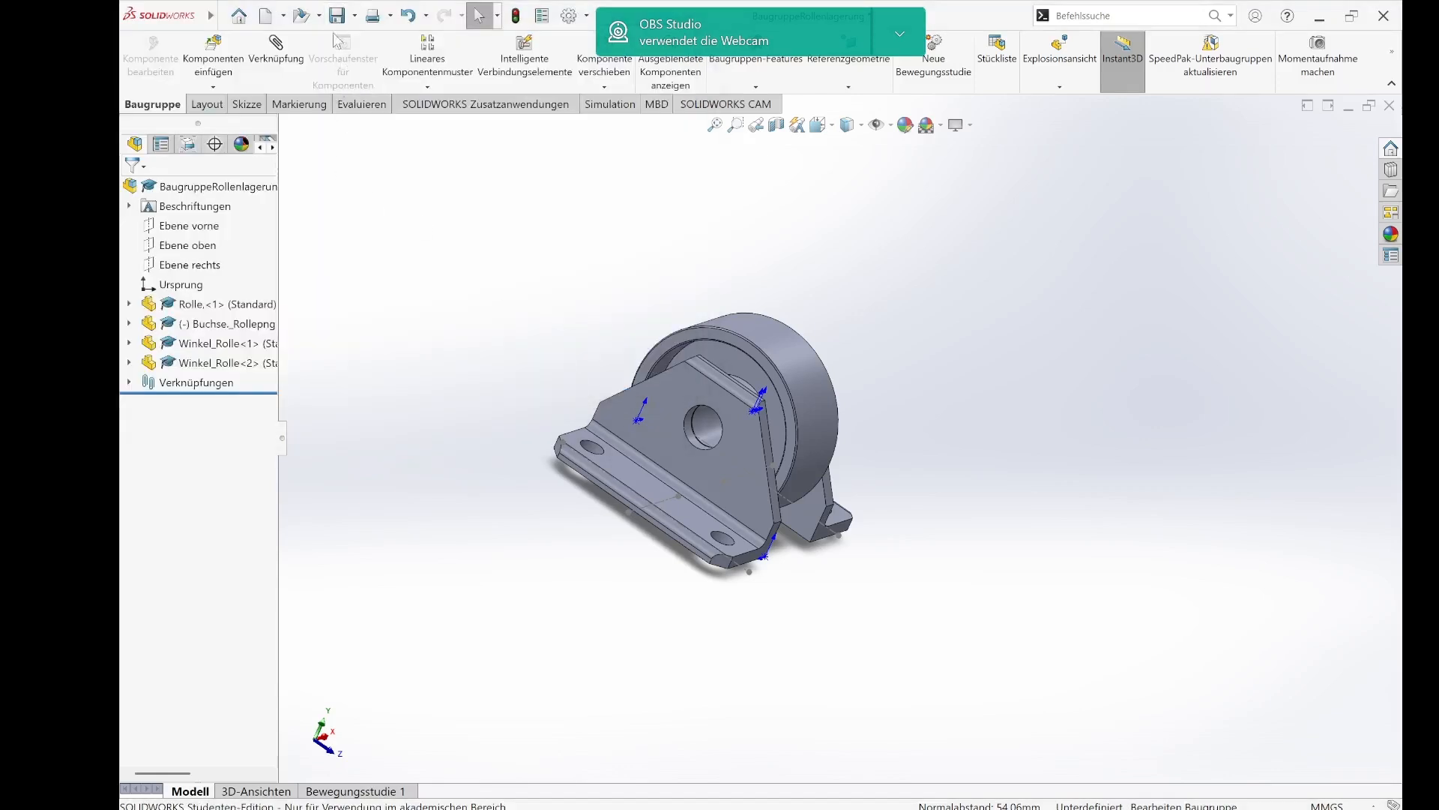
{"action": "left_click", "coordinate": [225, 65]}
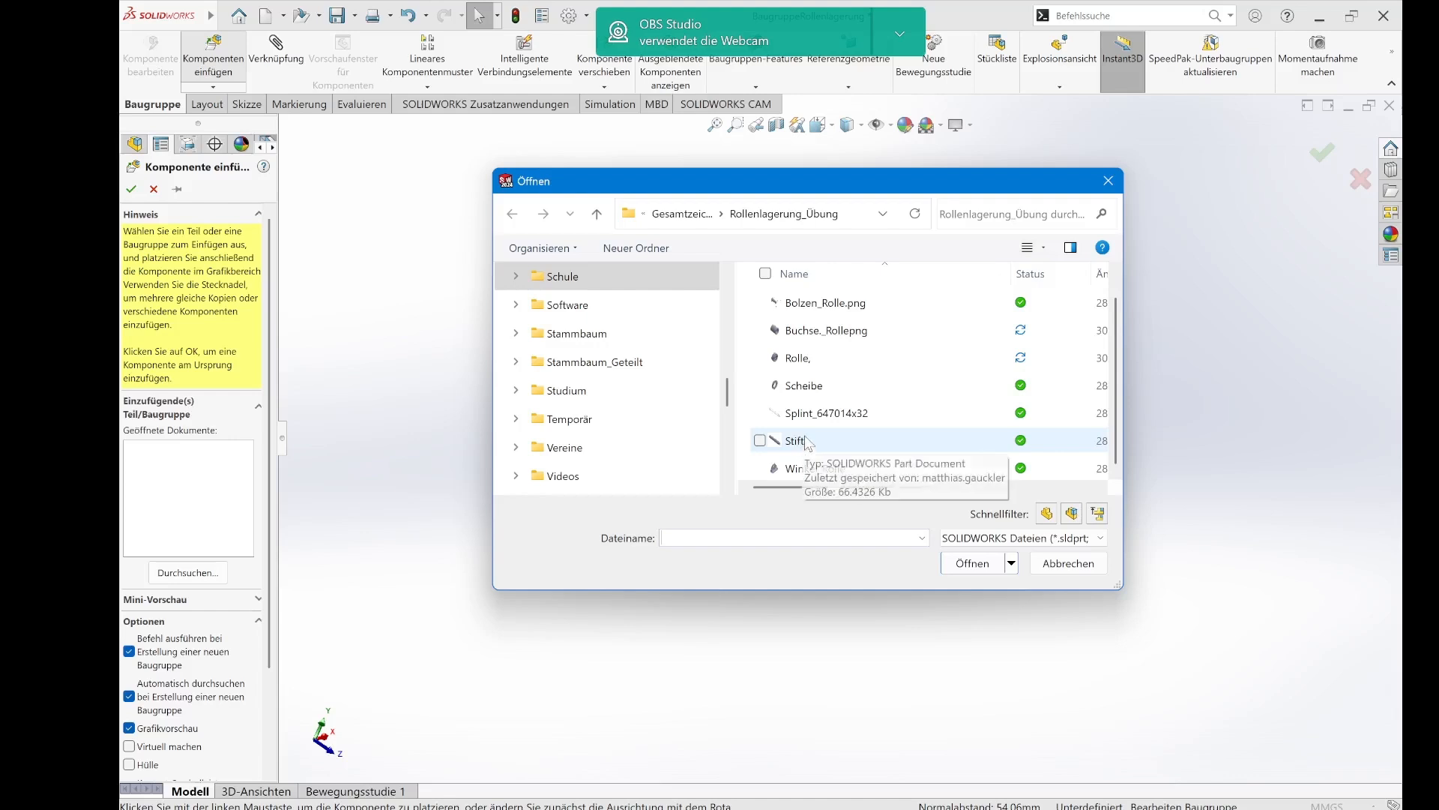
{"action": "scroll", "coordinate": [810, 439], "scroll_direction": "up", "scroll_amount": 1}
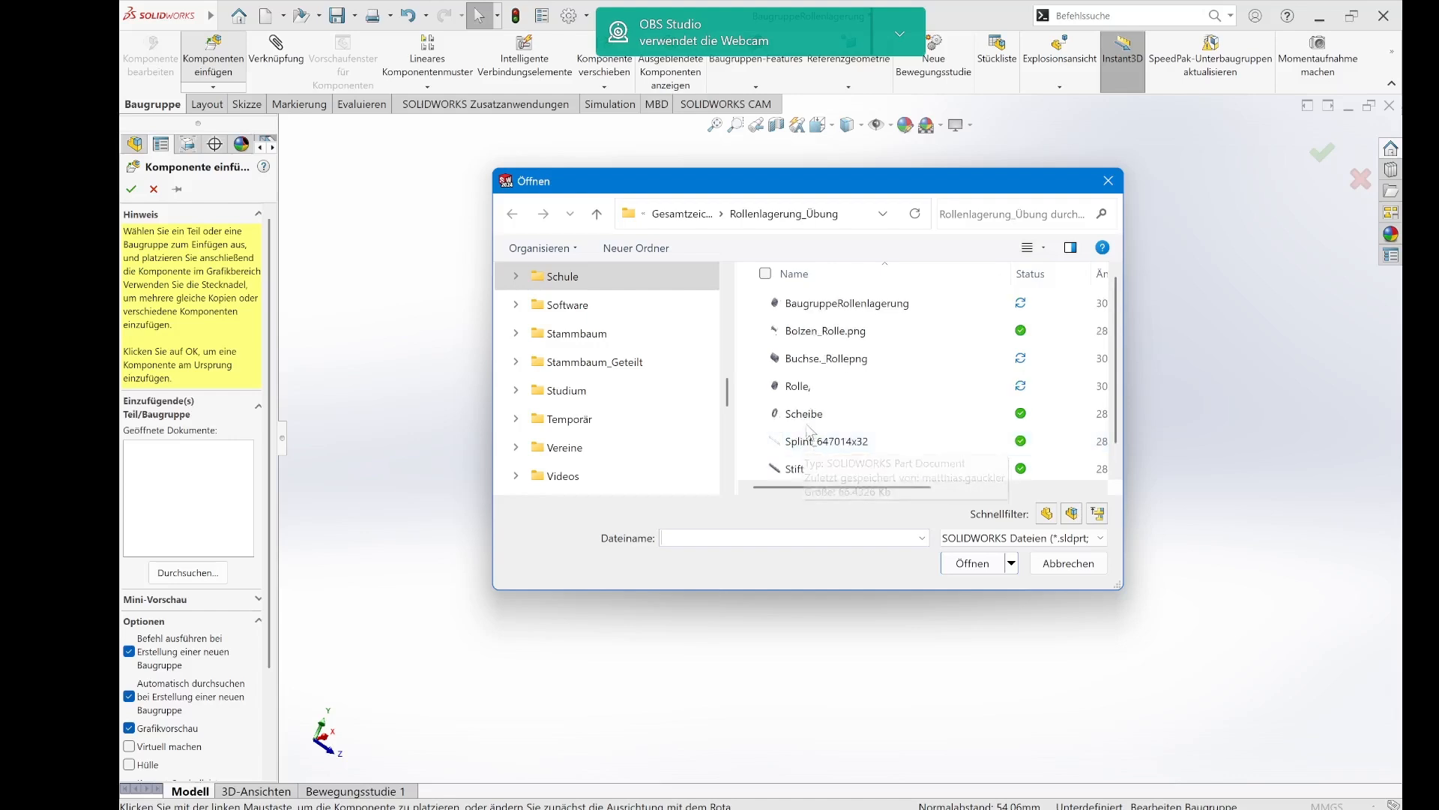
{"action": "left_click", "coordinate": [820, 338]}
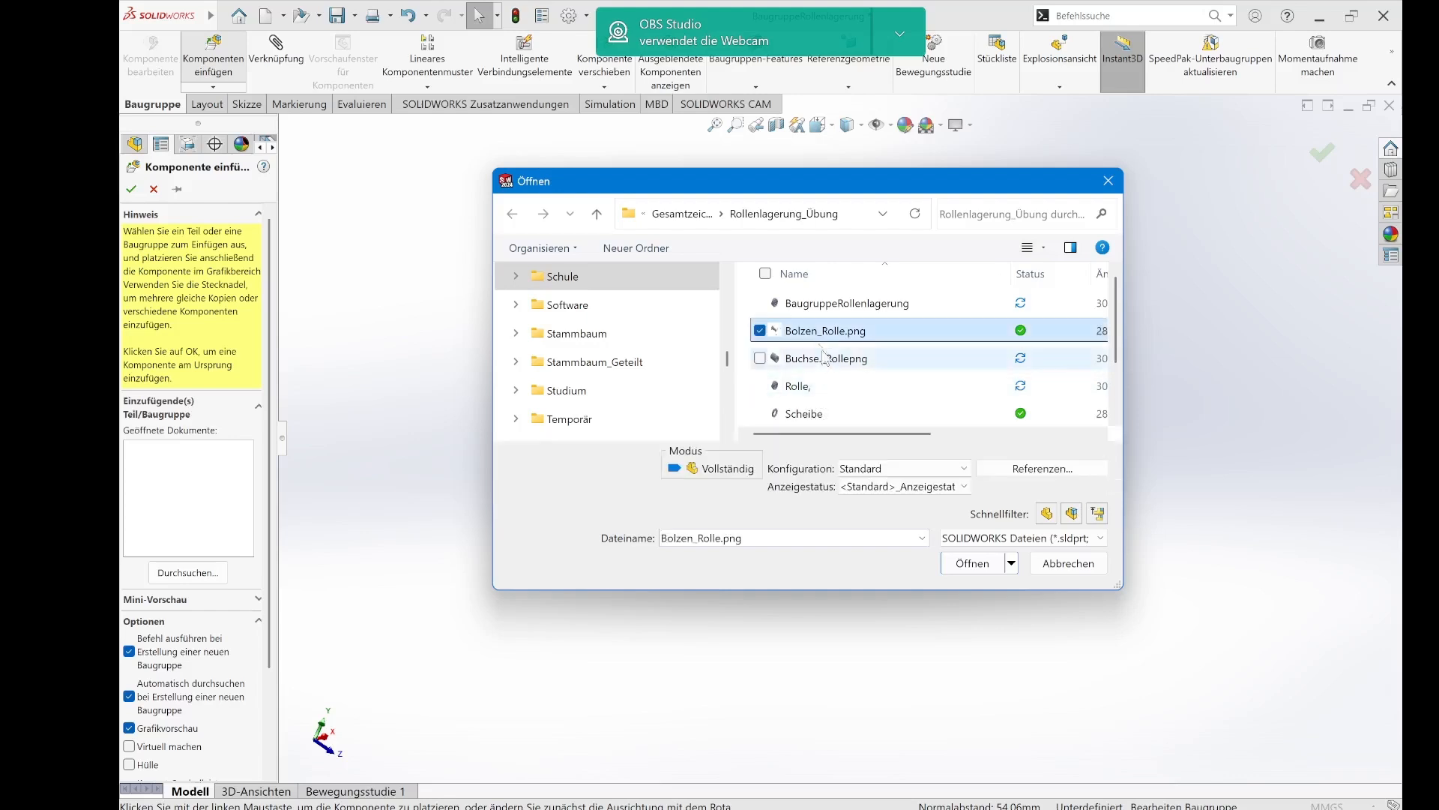
{"action": "left_click", "coordinate": [959, 562]}
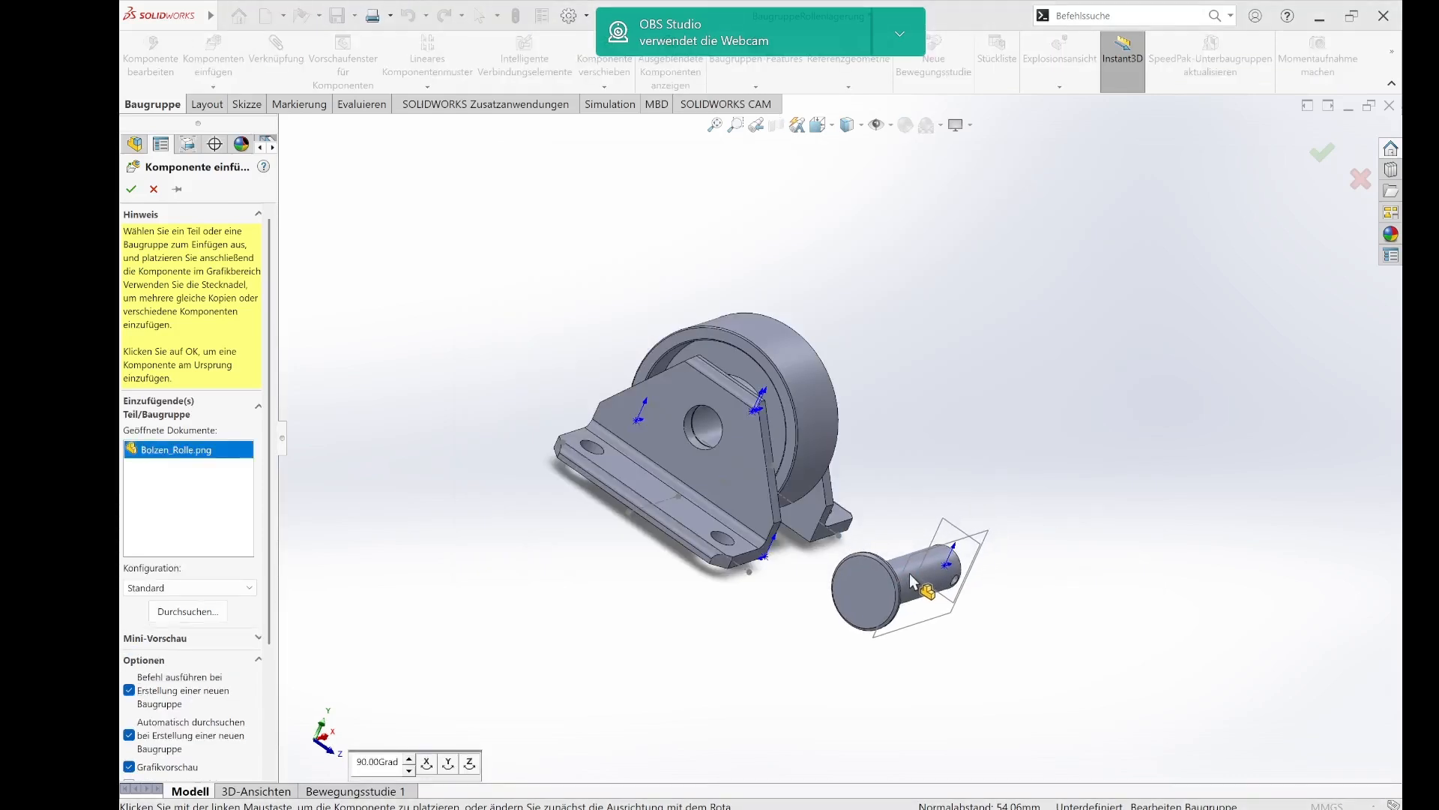
{"action": "left_click", "coordinate": [912, 581]}
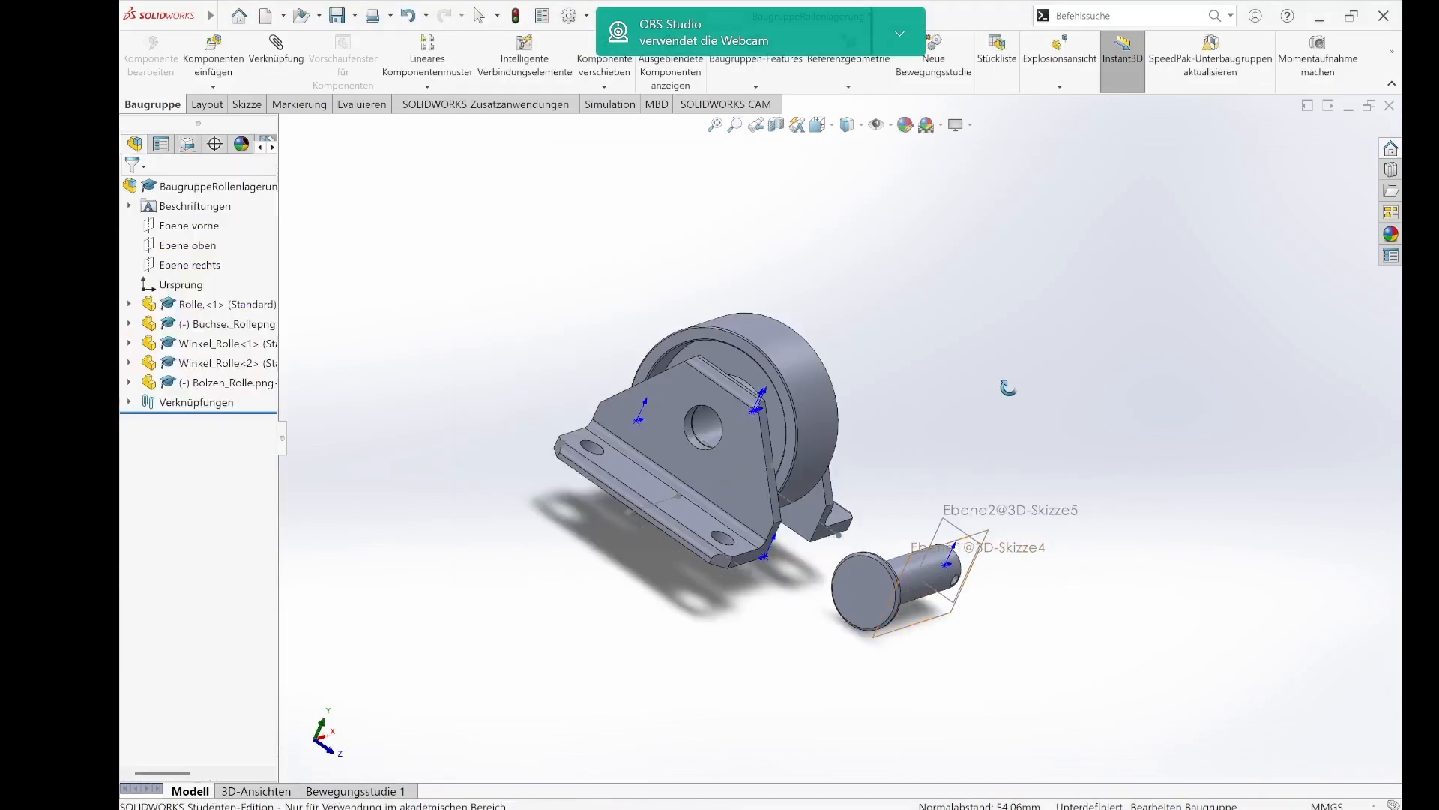
{"action": "middle_click_drag", "start_coordinate": [1008, 386], "coordinate": [842, 406]}
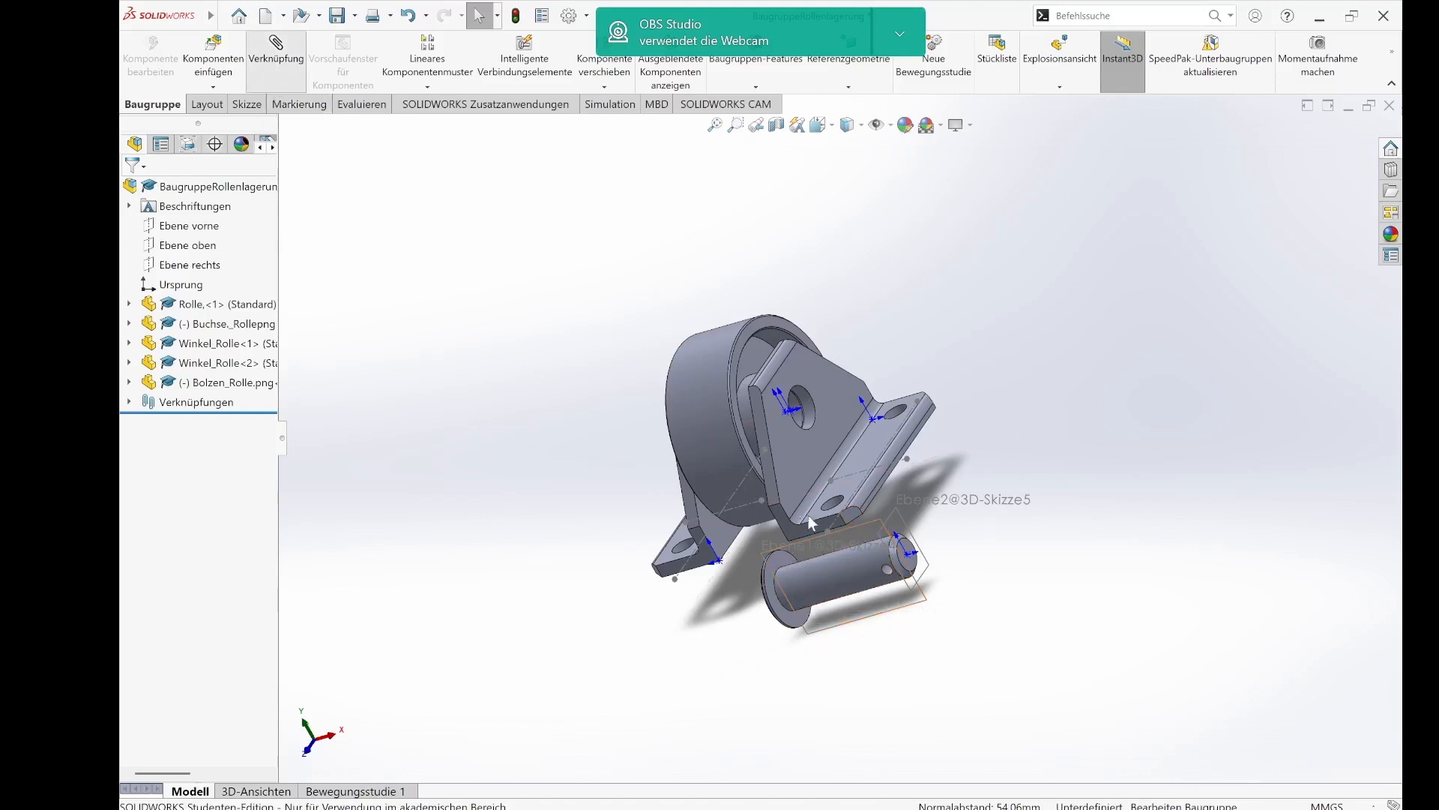
- Add a concentric mate between the bolt's cylindrical shank and the bore of the bushing
{"action": "left_click", "coordinate": [842, 569]}
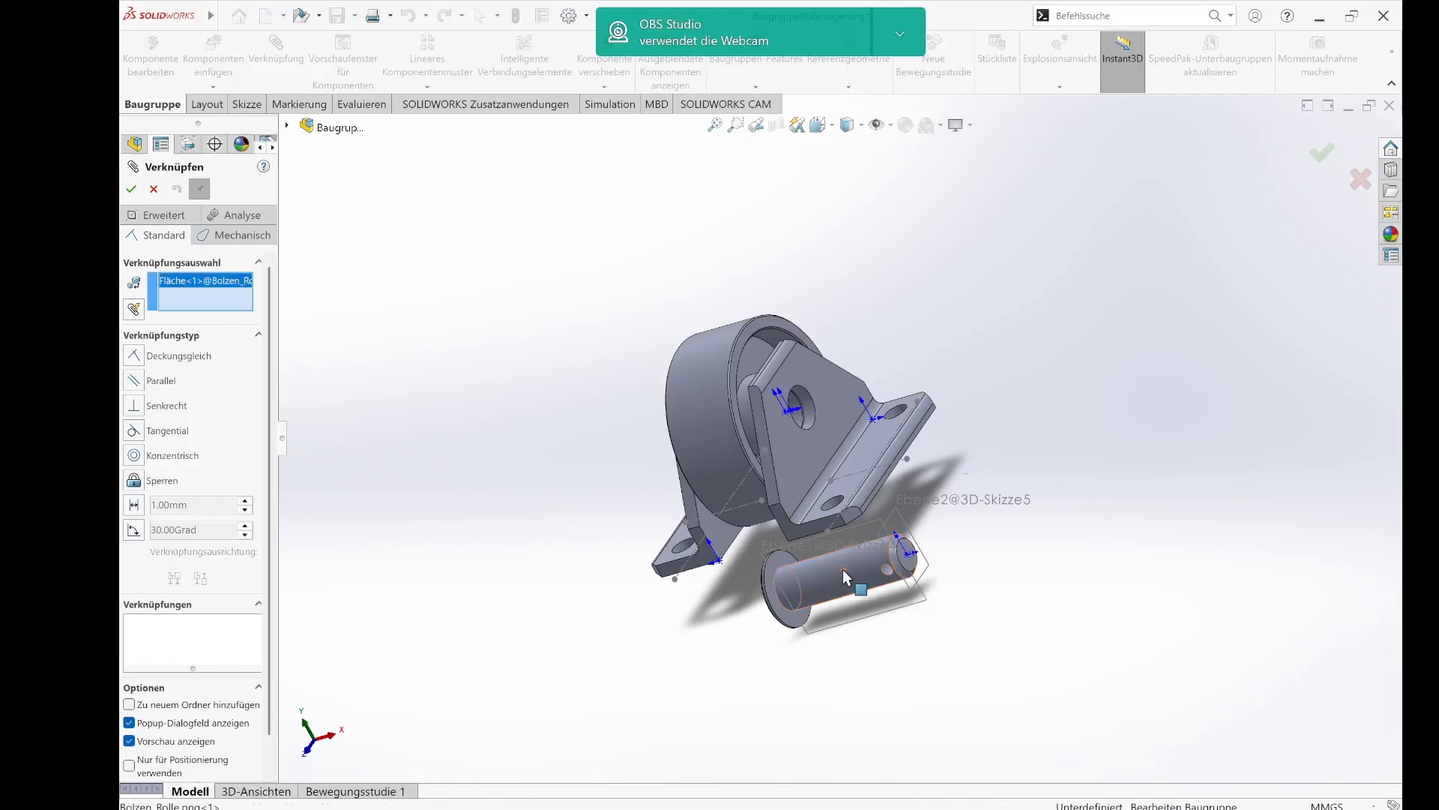
{"action": "left_click", "coordinate": [794, 406]}
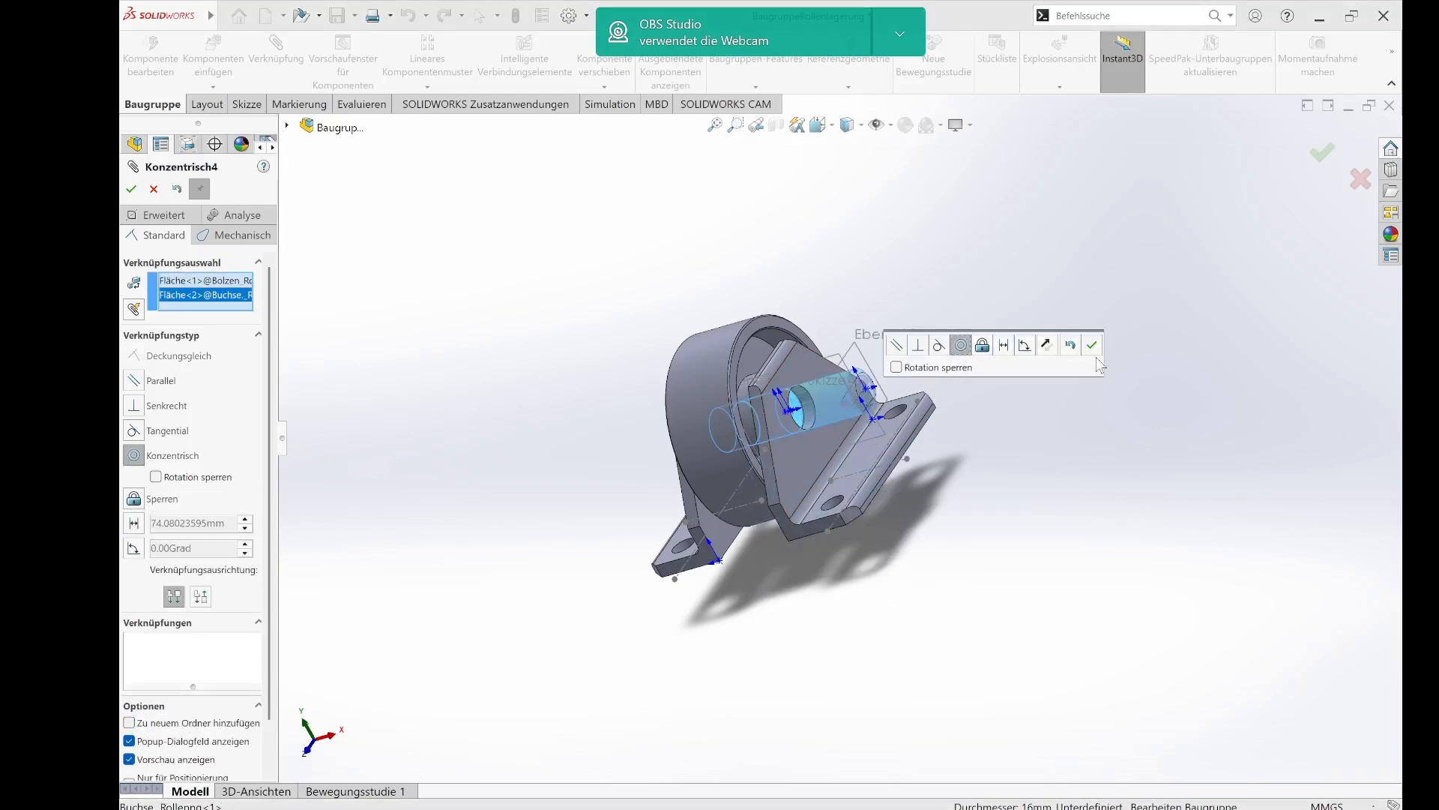
{"action": "left_click", "coordinate": [1326, 153]}
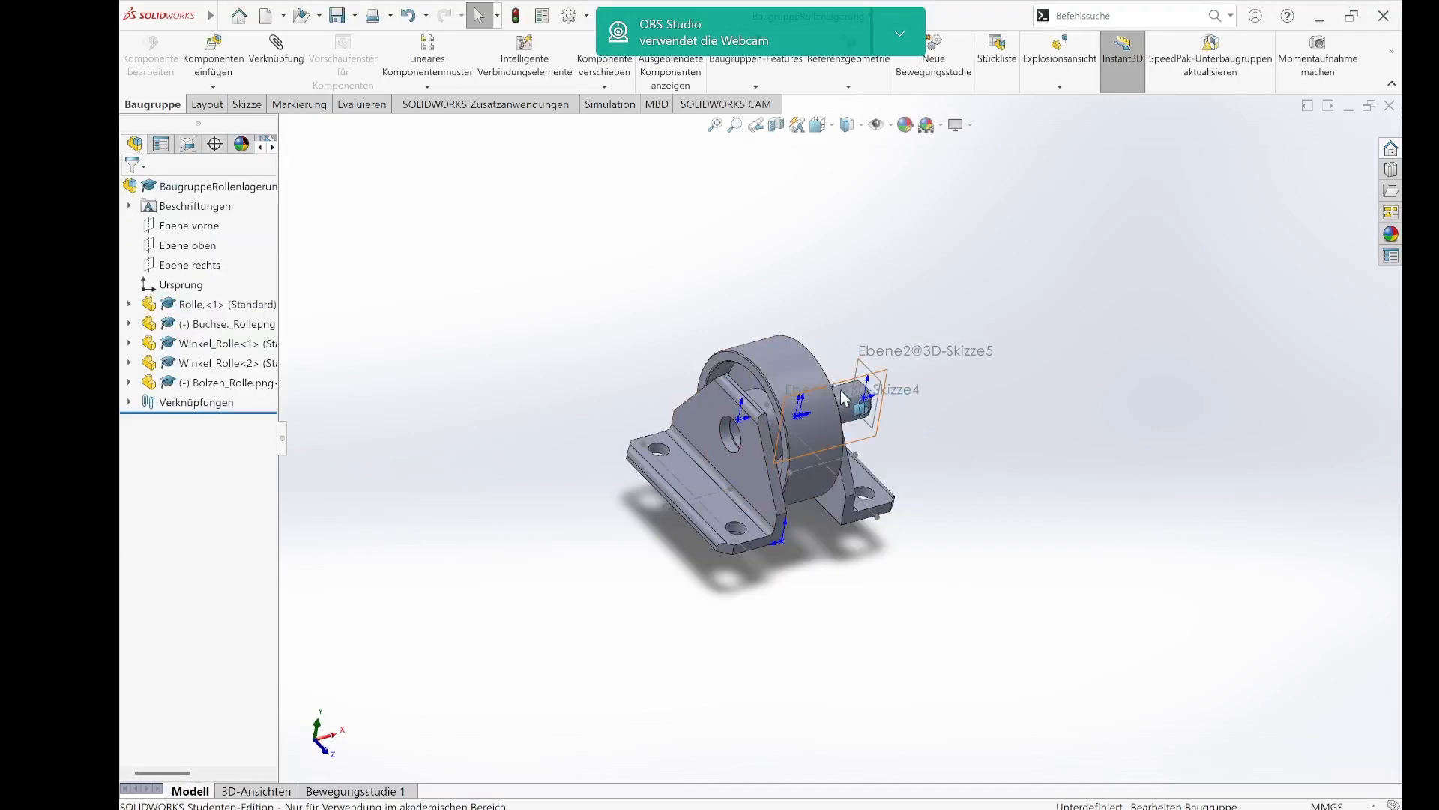
- Pull the bolt out along its axis on the second bracket's side and mate its head's inner face coincident with that bracket's upright outer face
{"action": "middle_click_drag", "start_coordinate": [847, 388], "coordinate": [844, 324]}
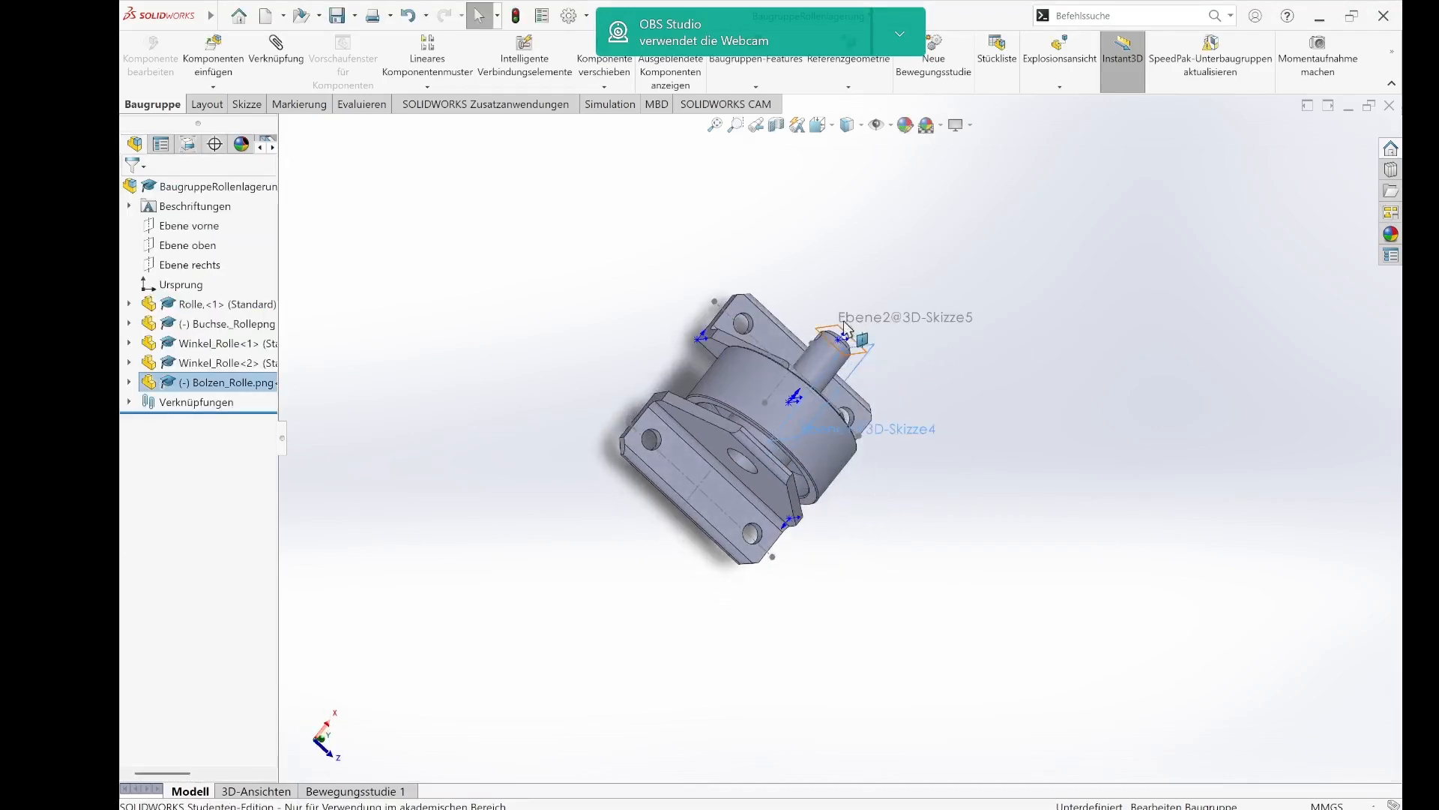
{"action": "left_click", "coordinate": [814, 367]}
{"action": "left_click_drag", "start_coordinate": [814, 367], "coordinate": [564, 577]}
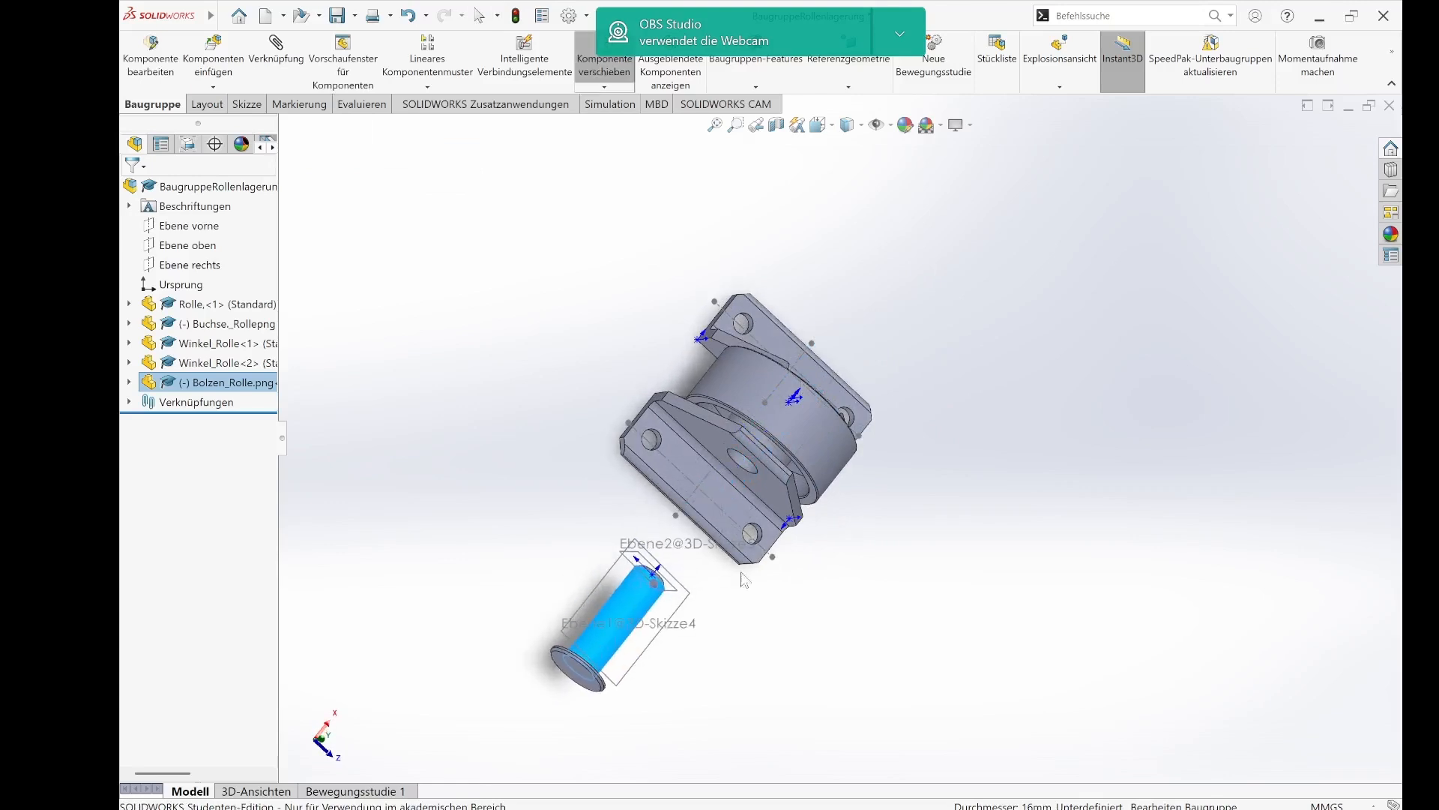
{"action": "middle_click_drag", "start_coordinate": [744, 579], "coordinate": [832, 588]}
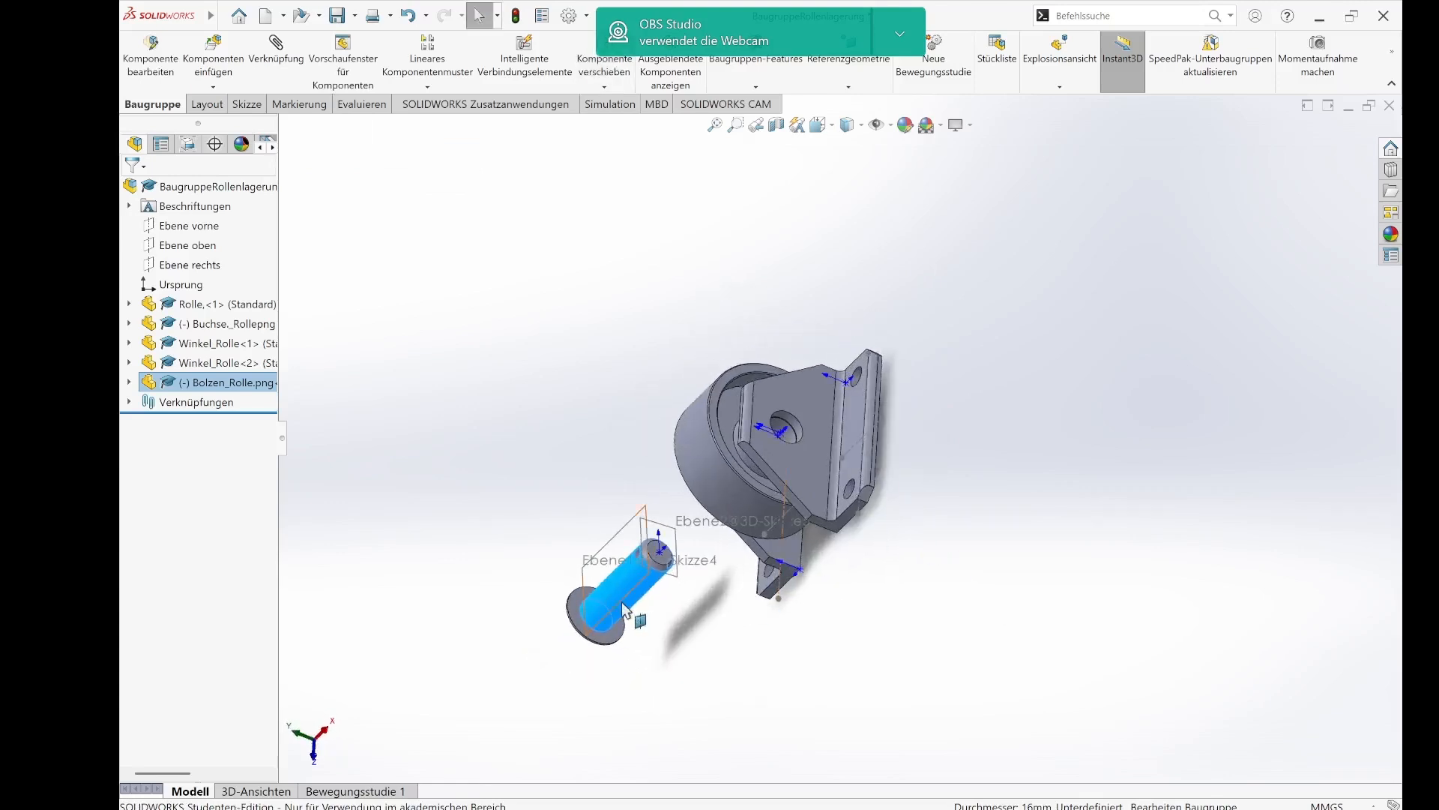
{"action": "left_click", "coordinate": [579, 609]}
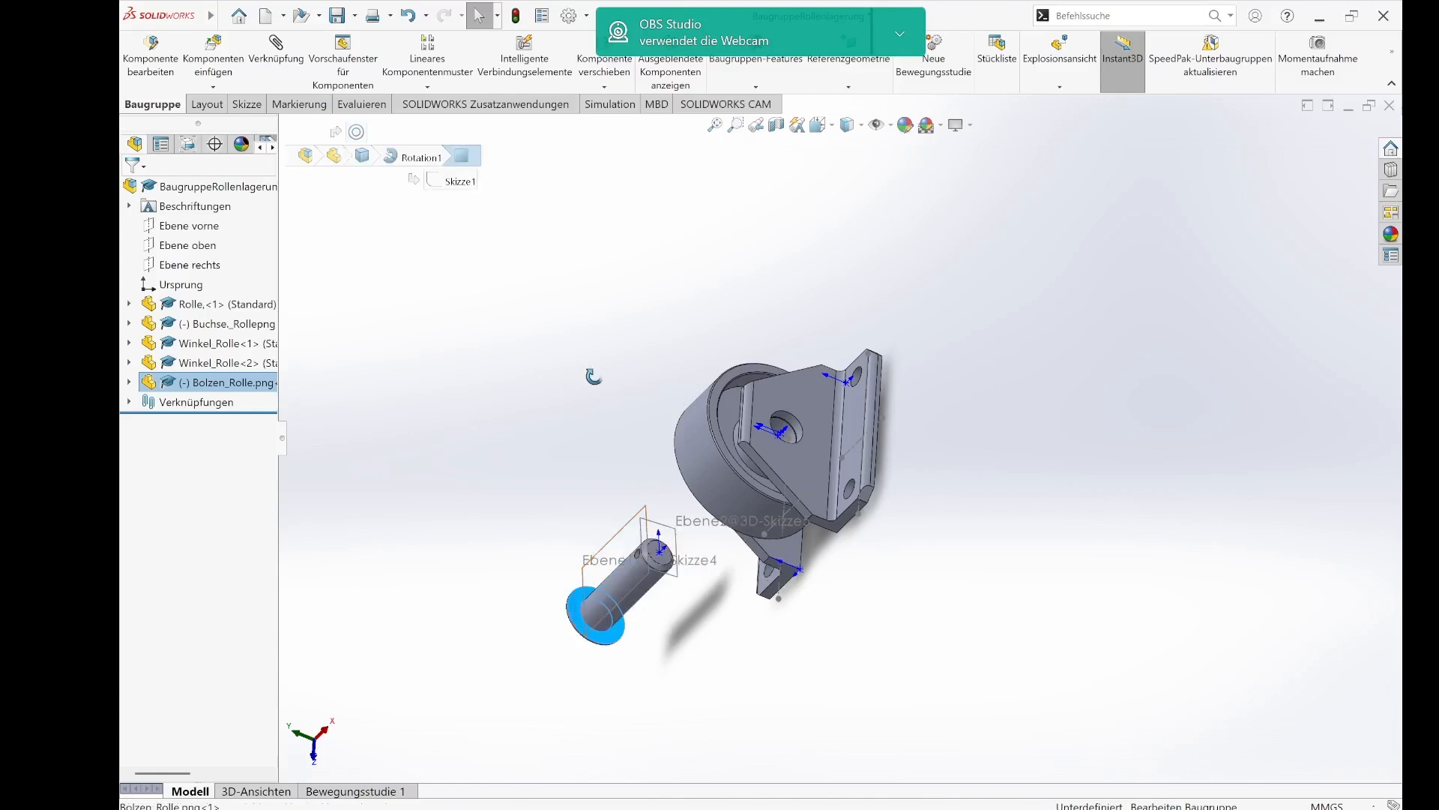
{"action": "middle_click_drag", "start_coordinate": [595, 376], "coordinate": [714, 412]}
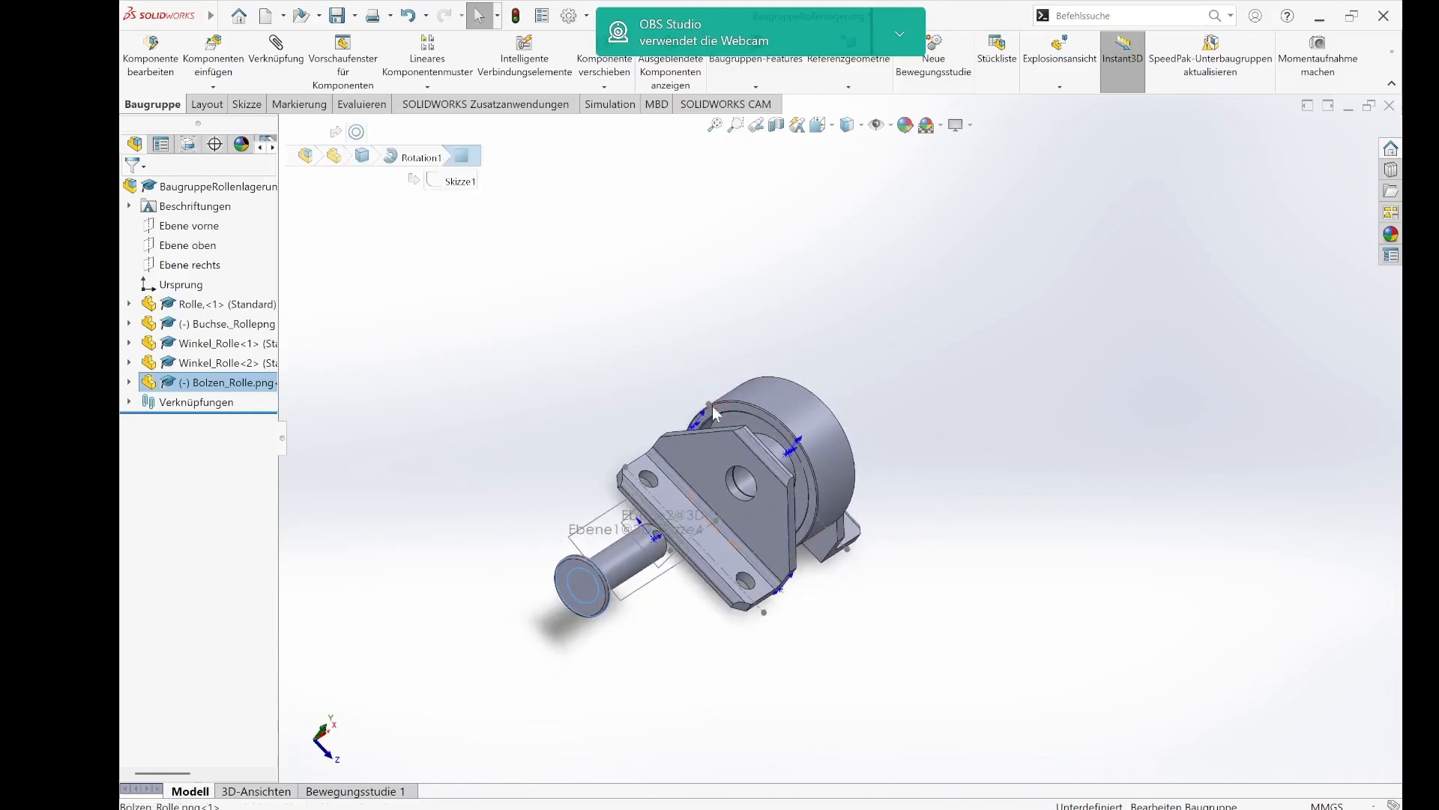
{"action": "left_click", "coordinate": [717, 453], "text": "ctrl"}
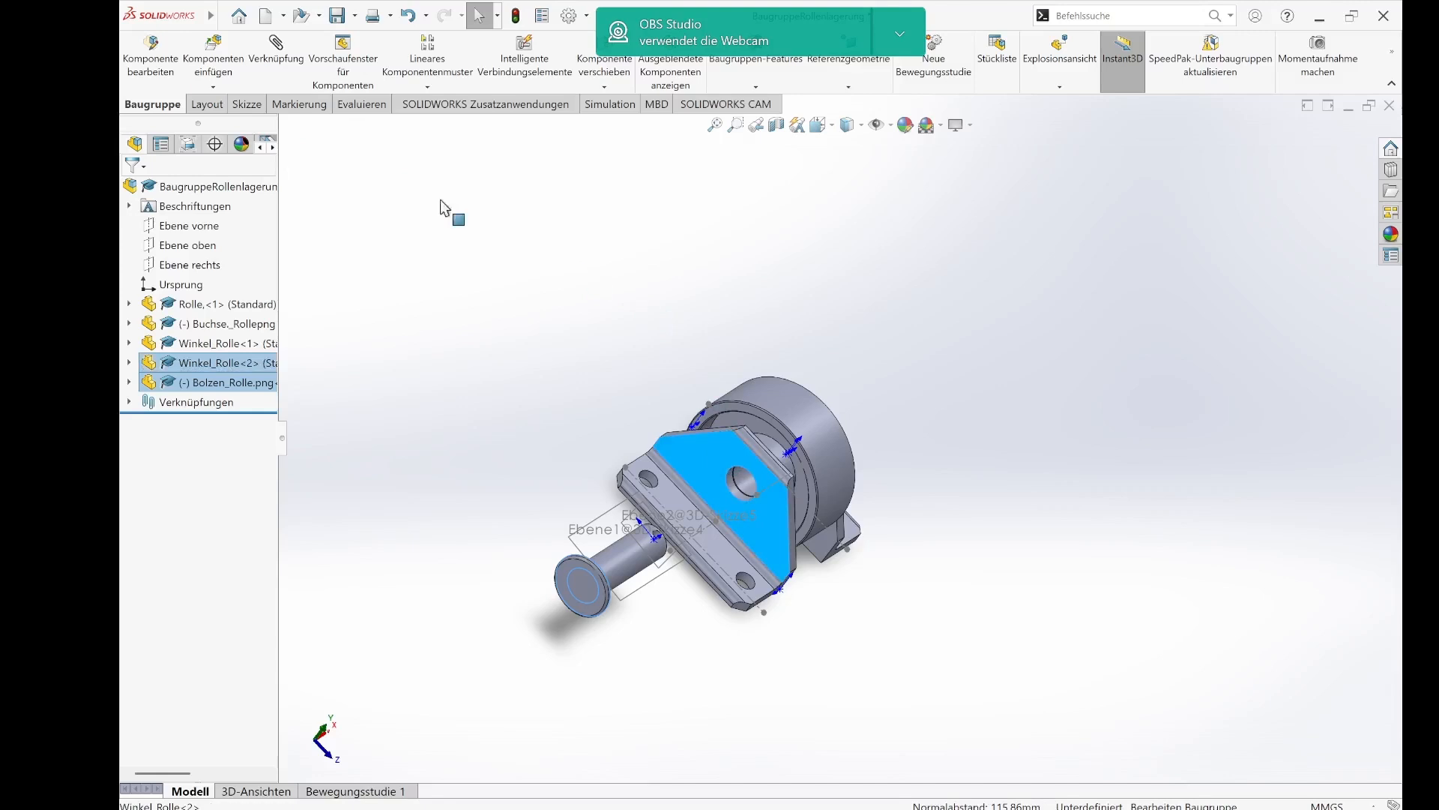
{"action": "left_click", "coordinate": [273, 78]}
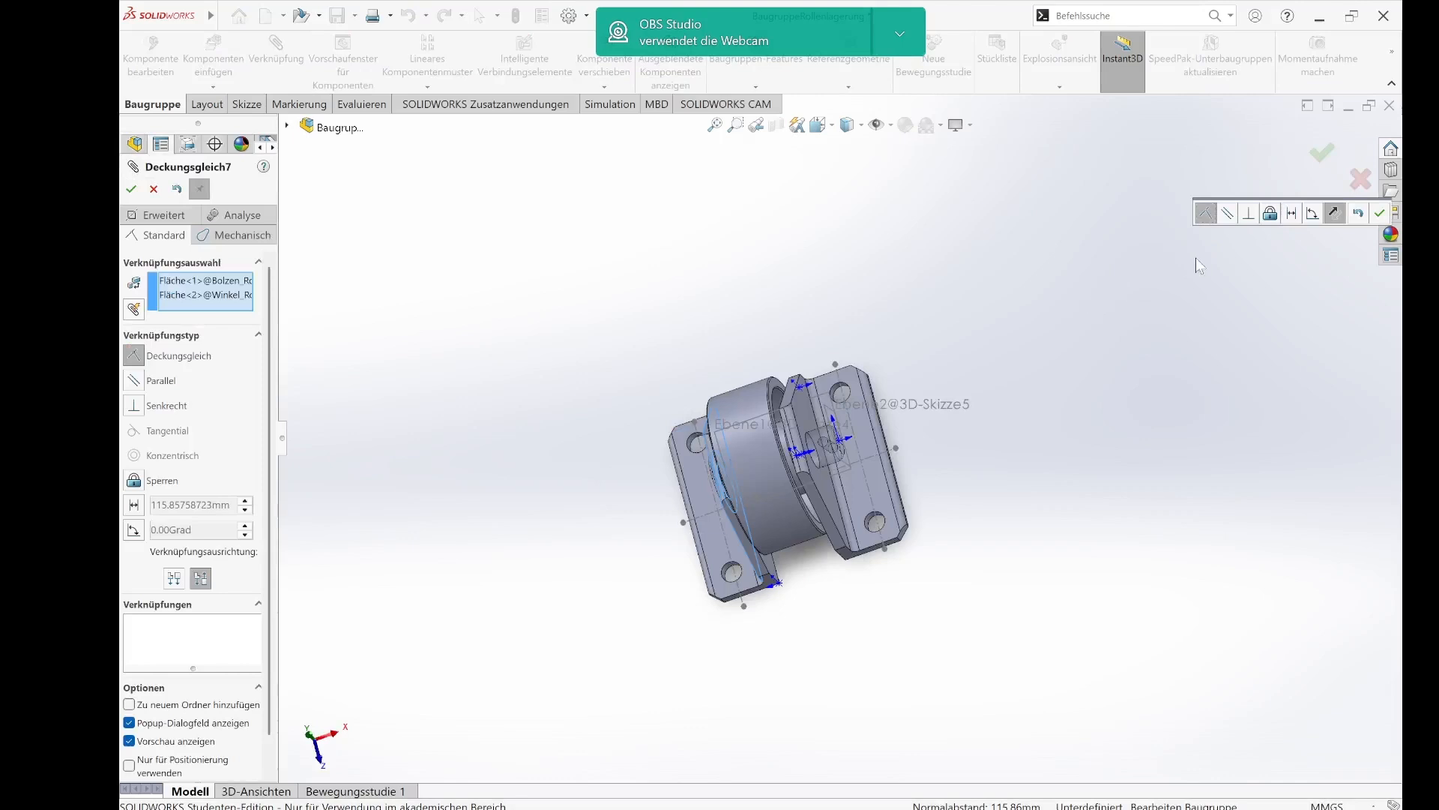
{"action": "left_click", "coordinate": [1322, 153]}
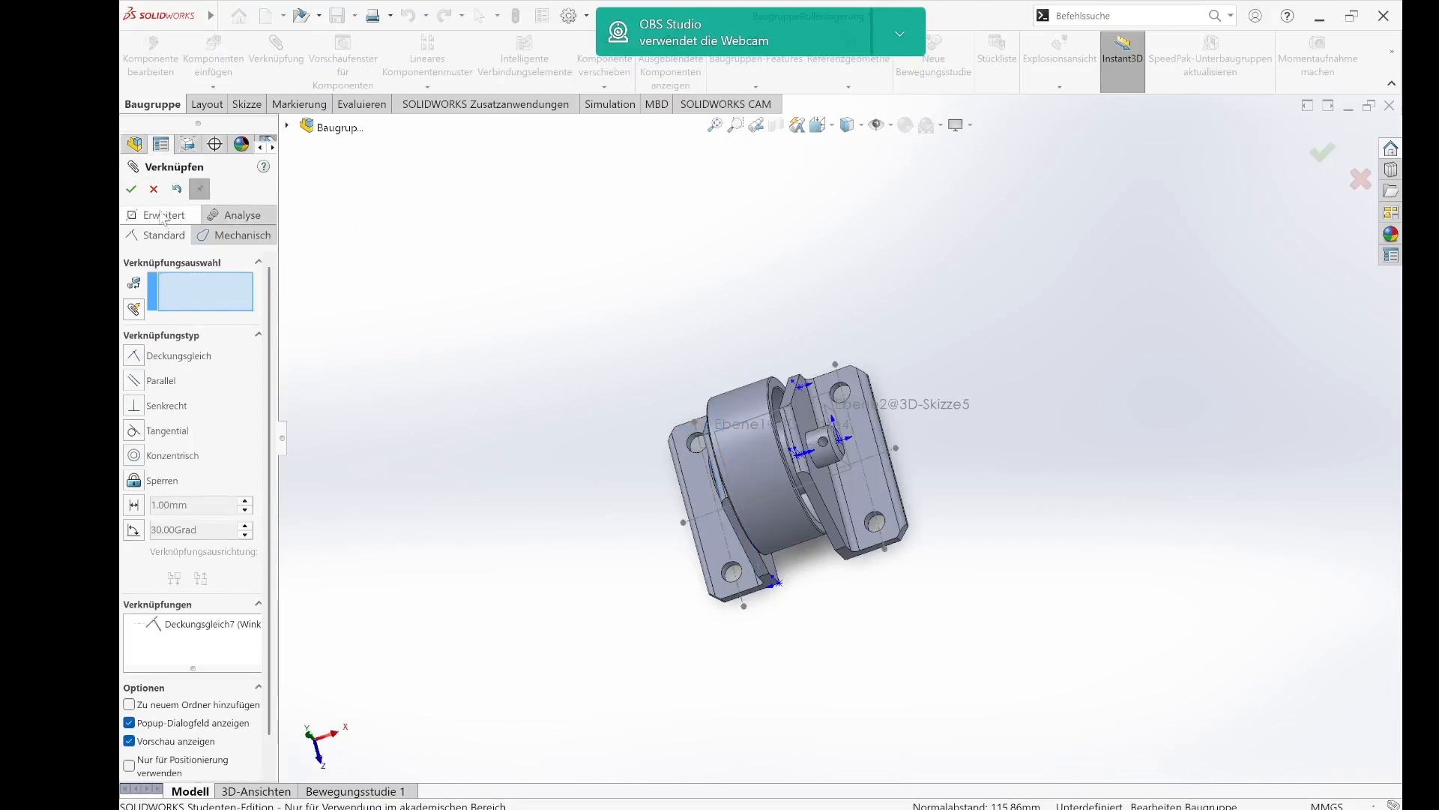
{"action": "left_click", "coordinate": [131, 189]}
- Add a perpendicular mate between the bolt's cross-hole face and a mounting hole in the first bracket's base
{"action": "middle_click_drag", "start_coordinate": [794, 259], "coordinate": [775, 157]}
{"action": "scroll", "coordinate": [882, 337], "scroll_direction": "down", "scroll_amount": 2}
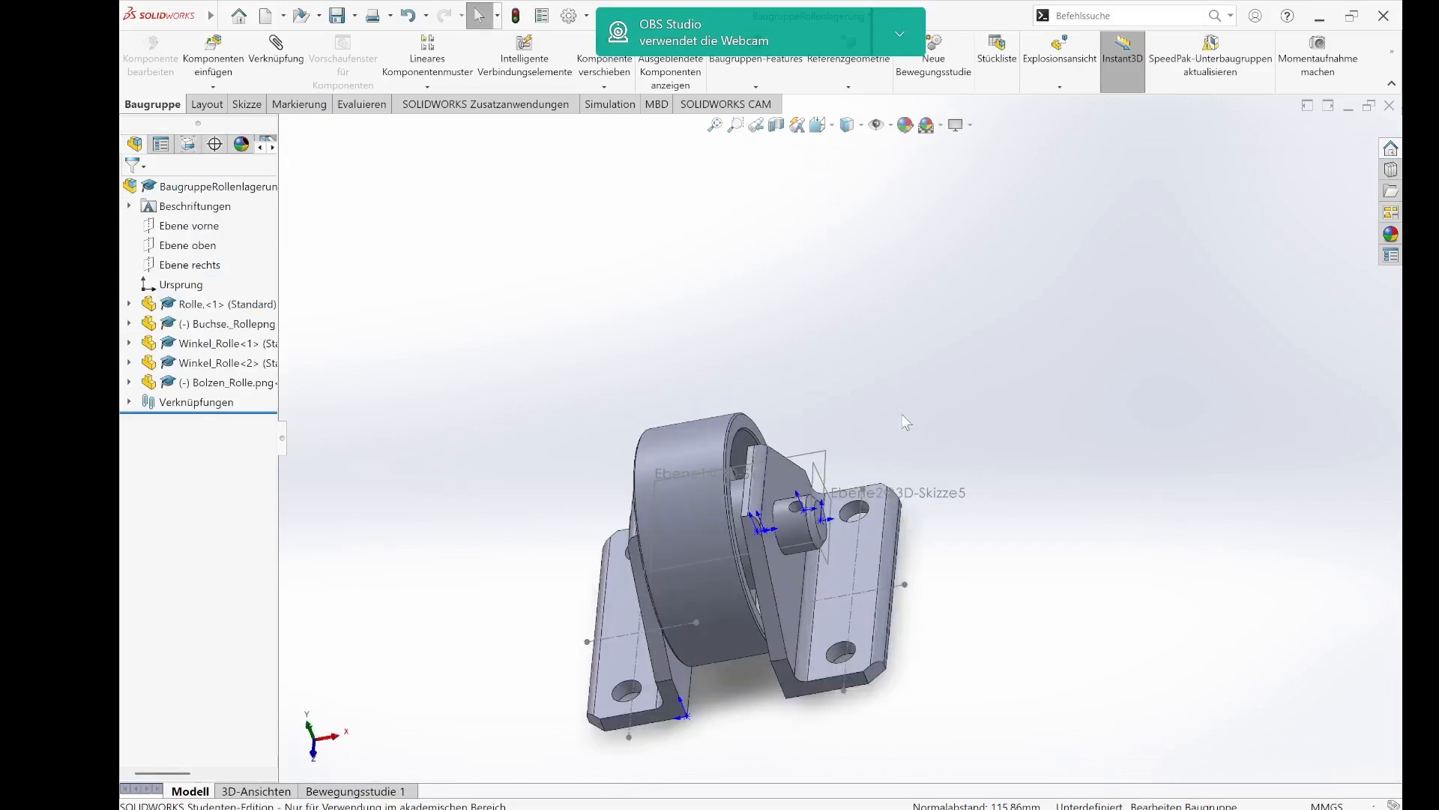
{"action": "left_click", "coordinate": [797, 517]}
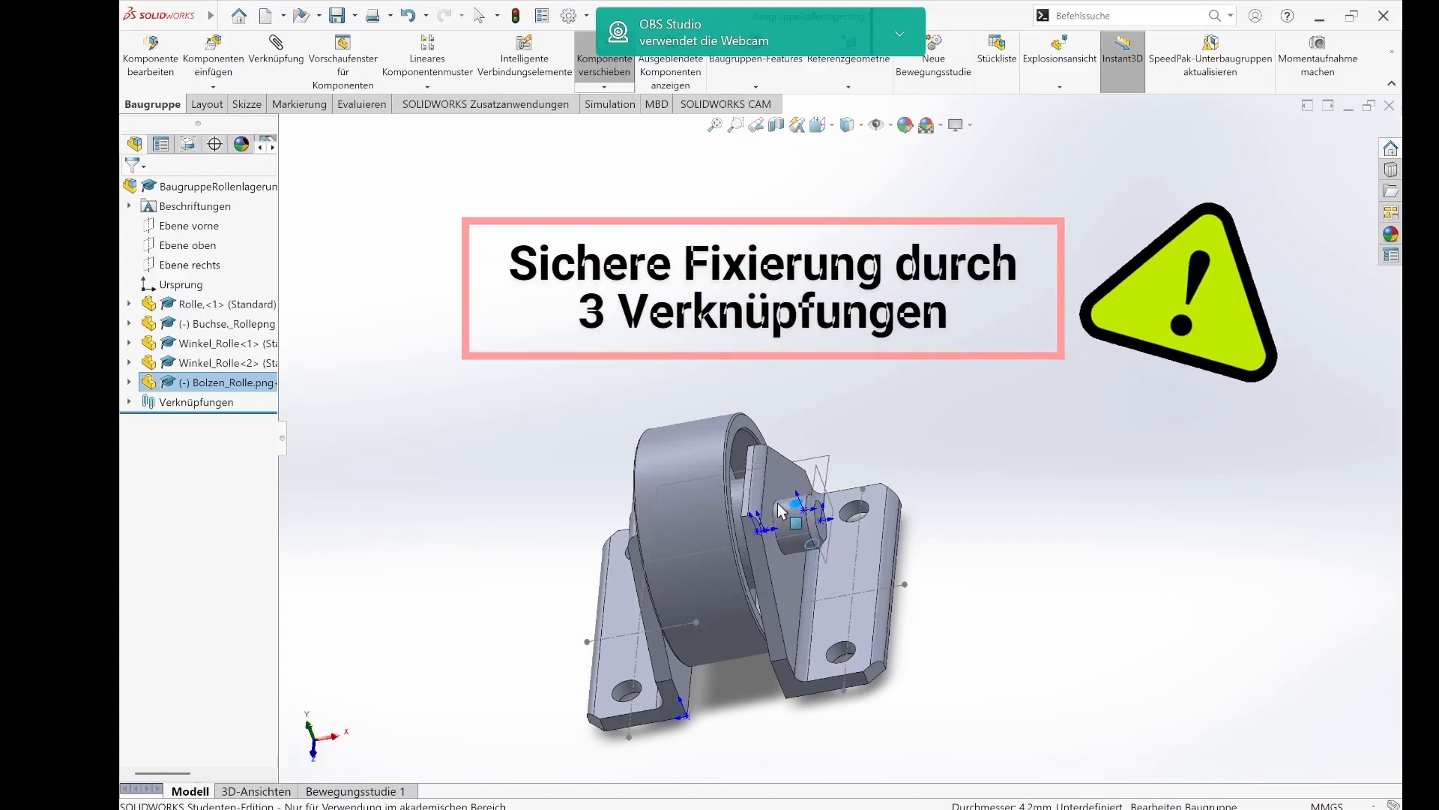
{"action": "left_click_drag", "start_coordinate": [777, 502], "coordinate": [777, 503]}
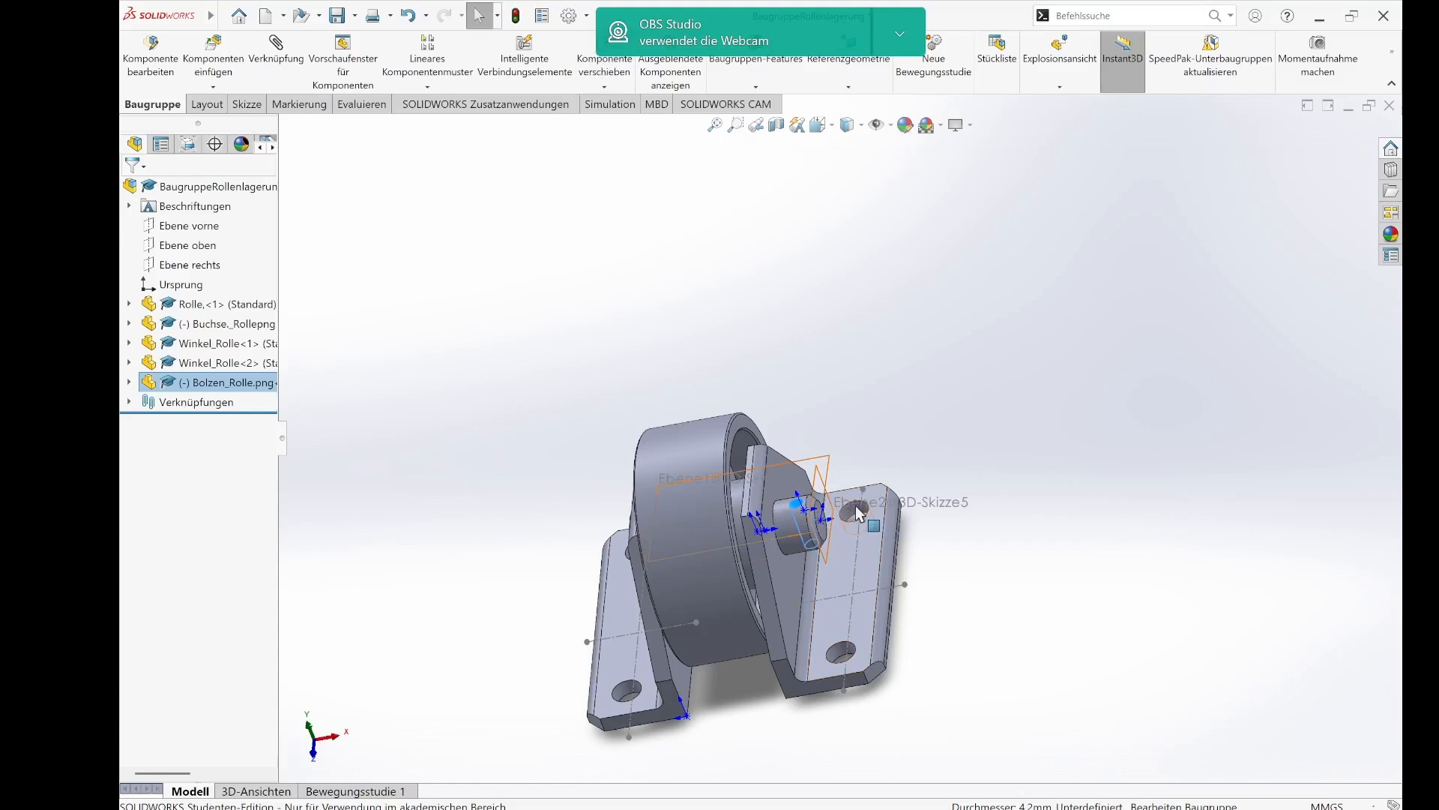
{"action": "left_click", "coordinate": [858, 513], "text": "ctrl"}
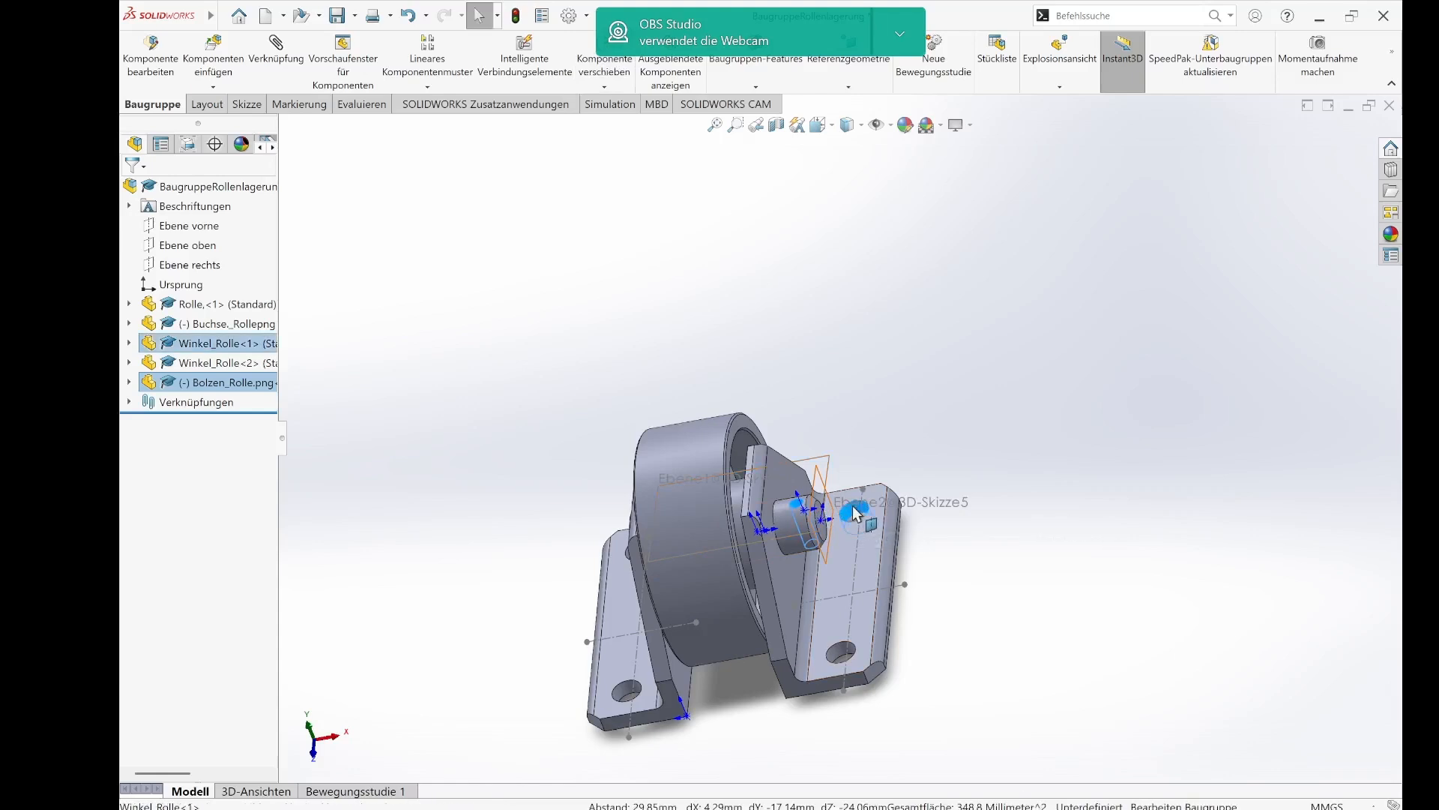
{"action": "left_click", "coordinate": [278, 60]}
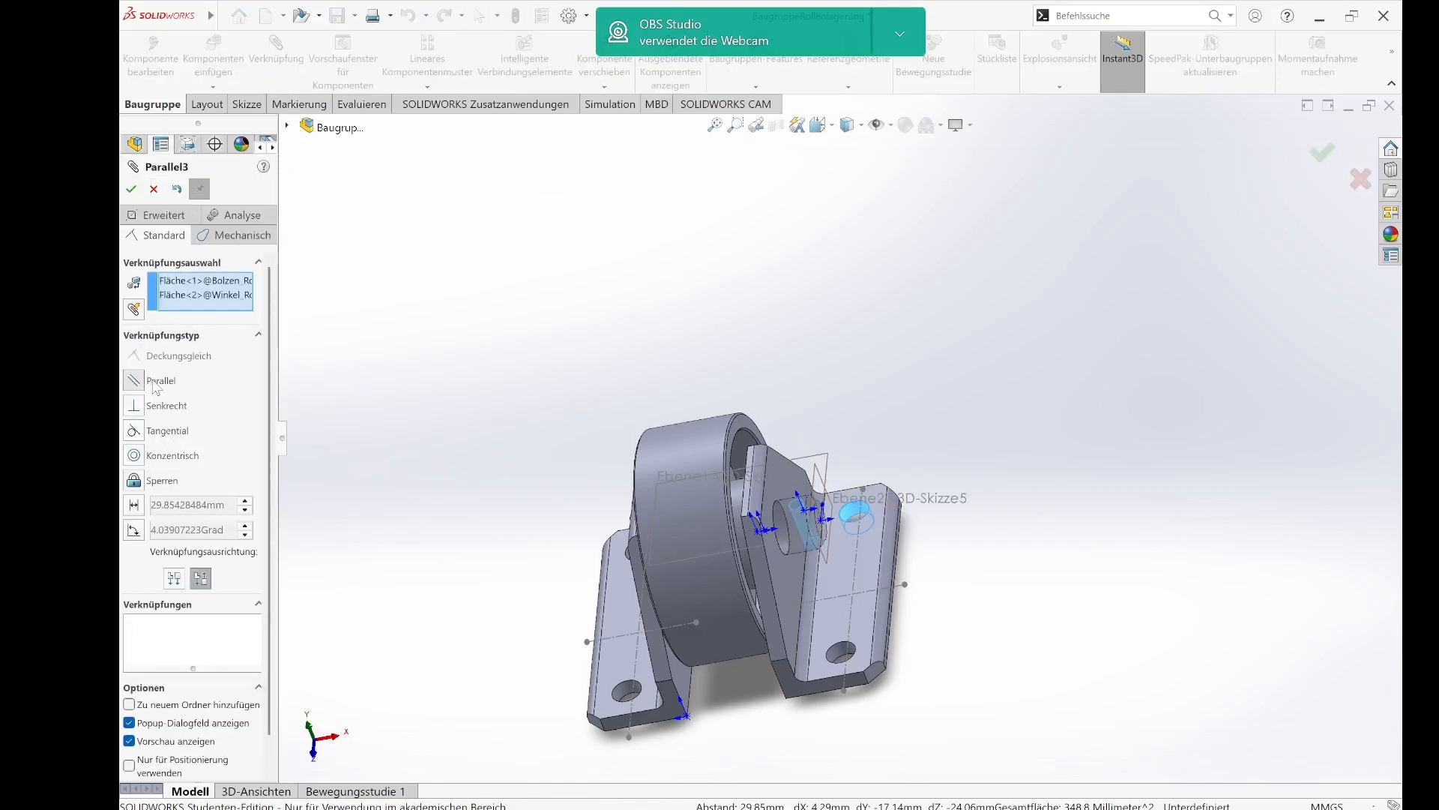
{"action": "left_click", "coordinate": [135, 405]}
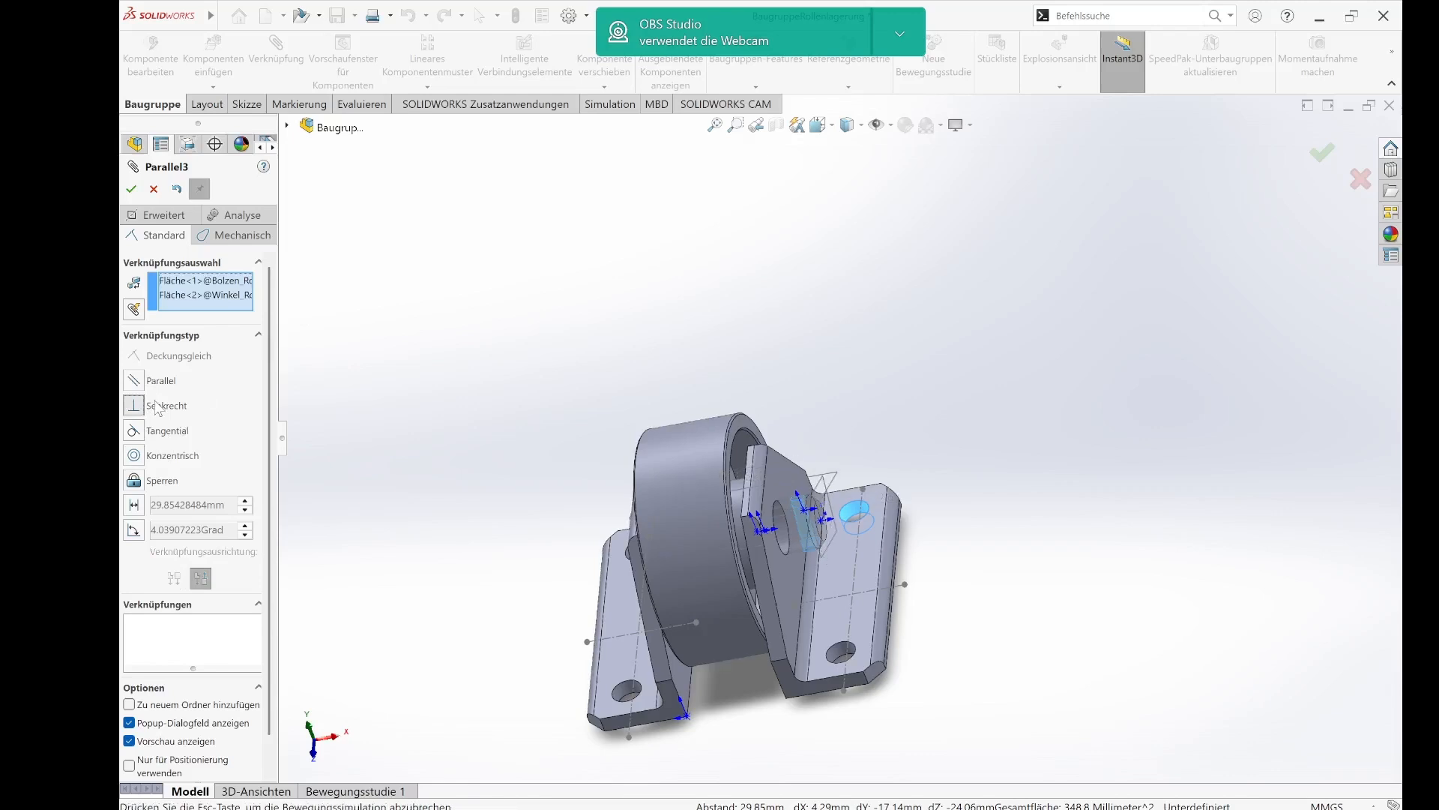
{"action": "left_click", "coordinate": [160, 381]}
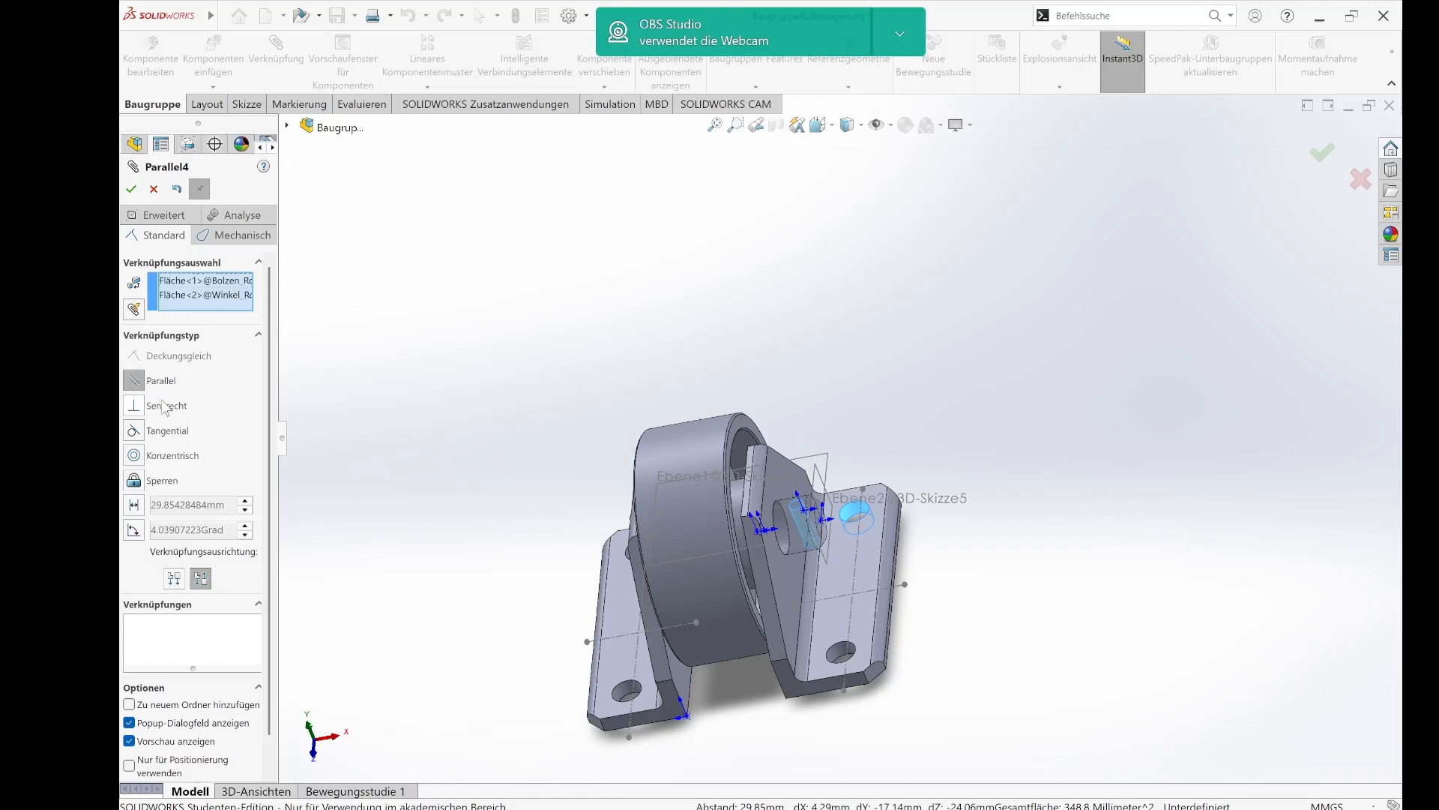
{"action": "left_click", "coordinate": [165, 407]}
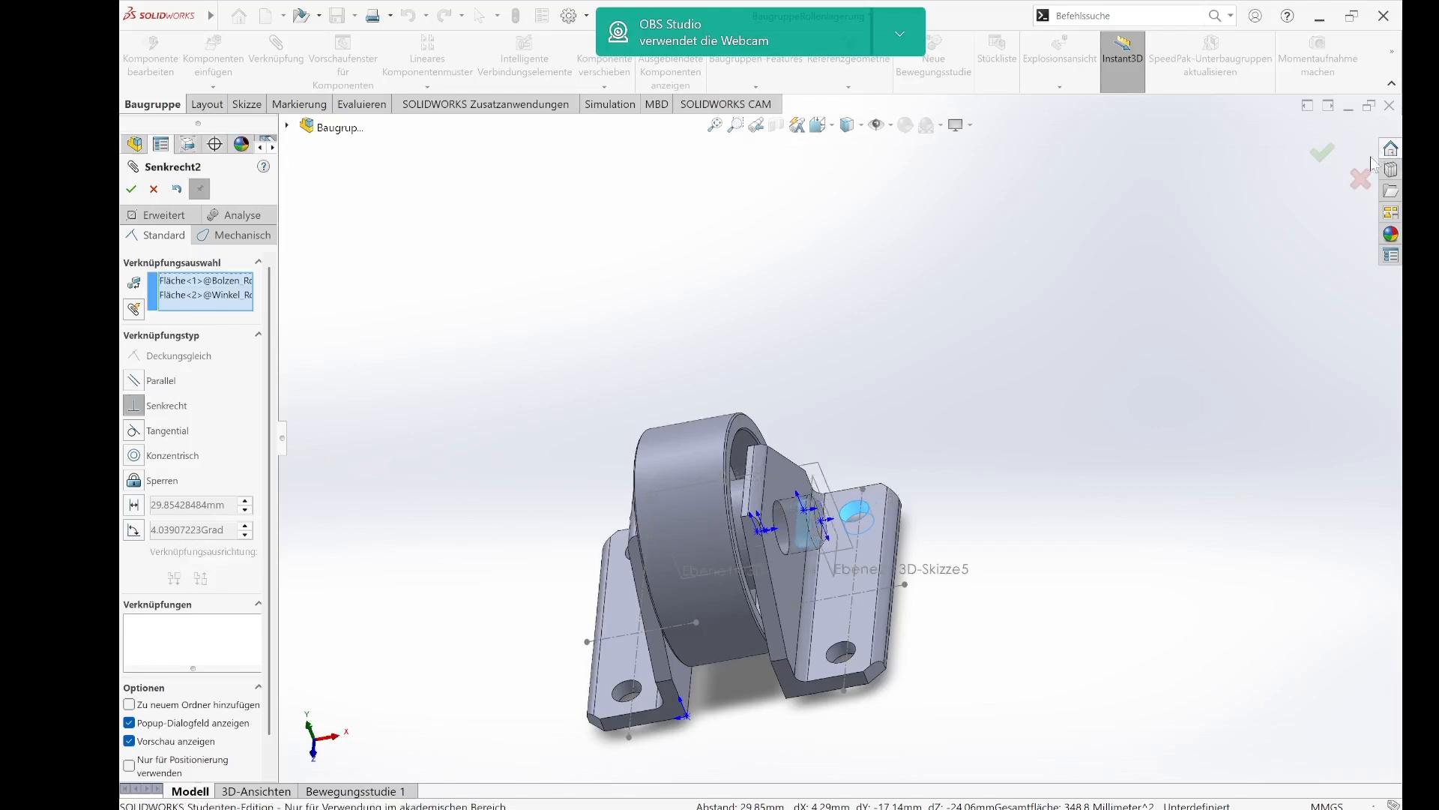
{"action": "left_click", "coordinate": [1323, 154]}
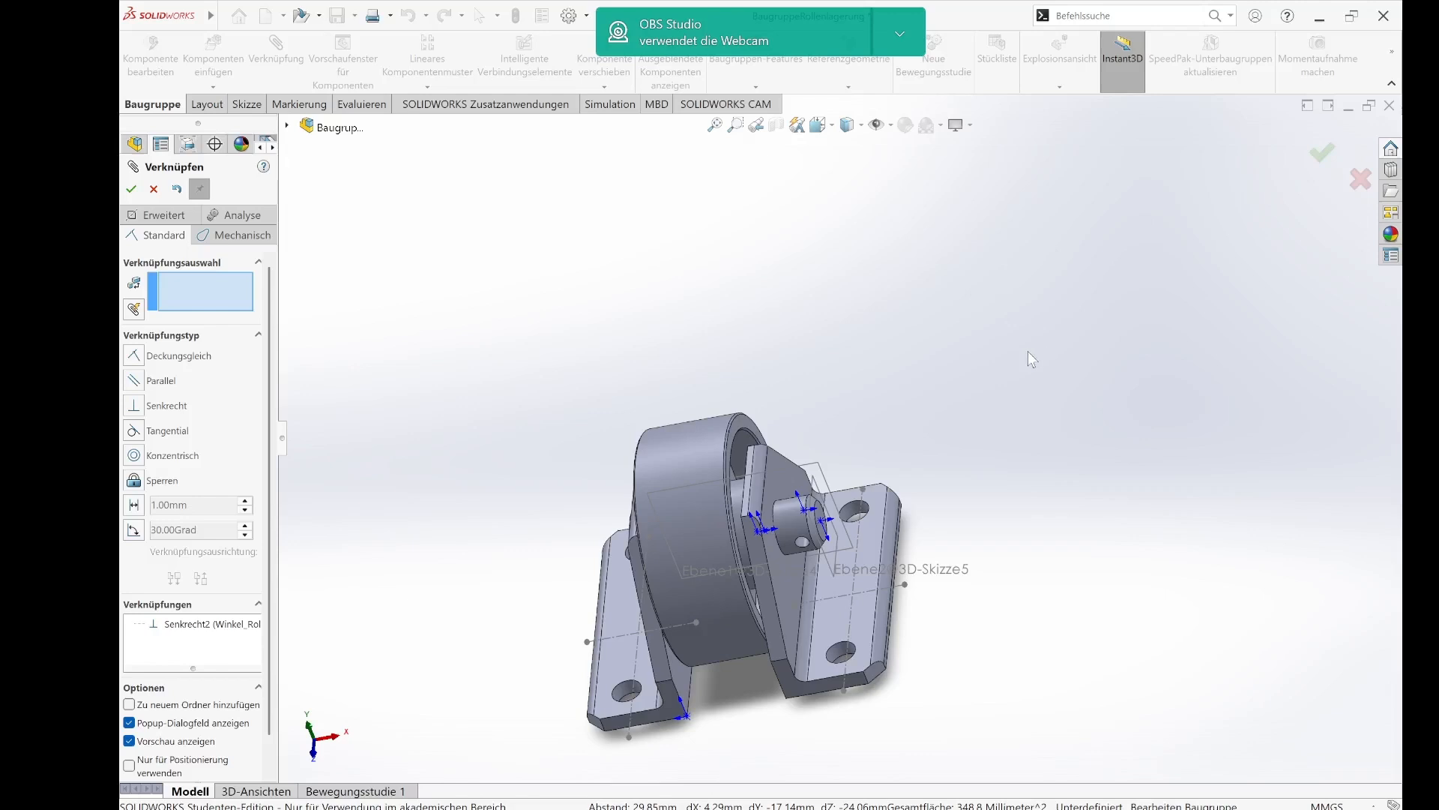
- Insert the washer part Scheibe and place it freely beside the bolt's protruding end
{"action": "scroll", "coordinate": [1028, 351], "scroll_direction": "up", "scroll_amount": 2}
{"action": "mouse_move", "coordinate": [1010, 403]}
{"action": "middle_mouse_down"}
{"action": "mouse_move", "coordinate": [1009, 338]}
{"action": "mouse_move", "coordinate": [1060, 295]}
{"action": "mouse_move", "coordinate": [1095, 296]}
{"action": "mouse_move", "coordinate": [1020, 322]}
{"action": "mouse_move", "coordinate": [974, 382]}
{"action": "mouse_move", "coordinate": [995, 414]}
{"action": "middle_mouse_up"}
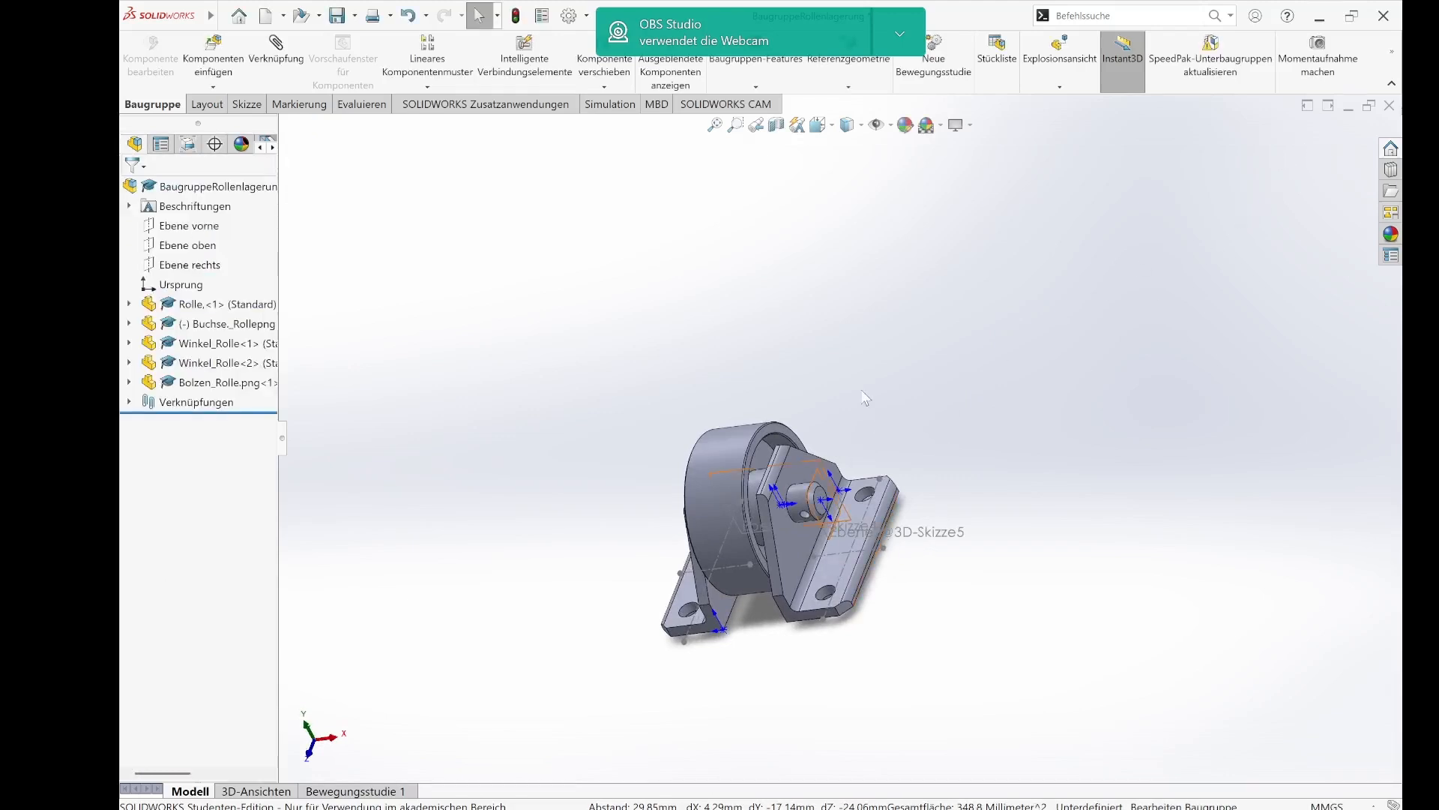
{"action": "scroll", "coordinate": [953, 564], "scroll_direction": "down", "scroll_amount": 5}
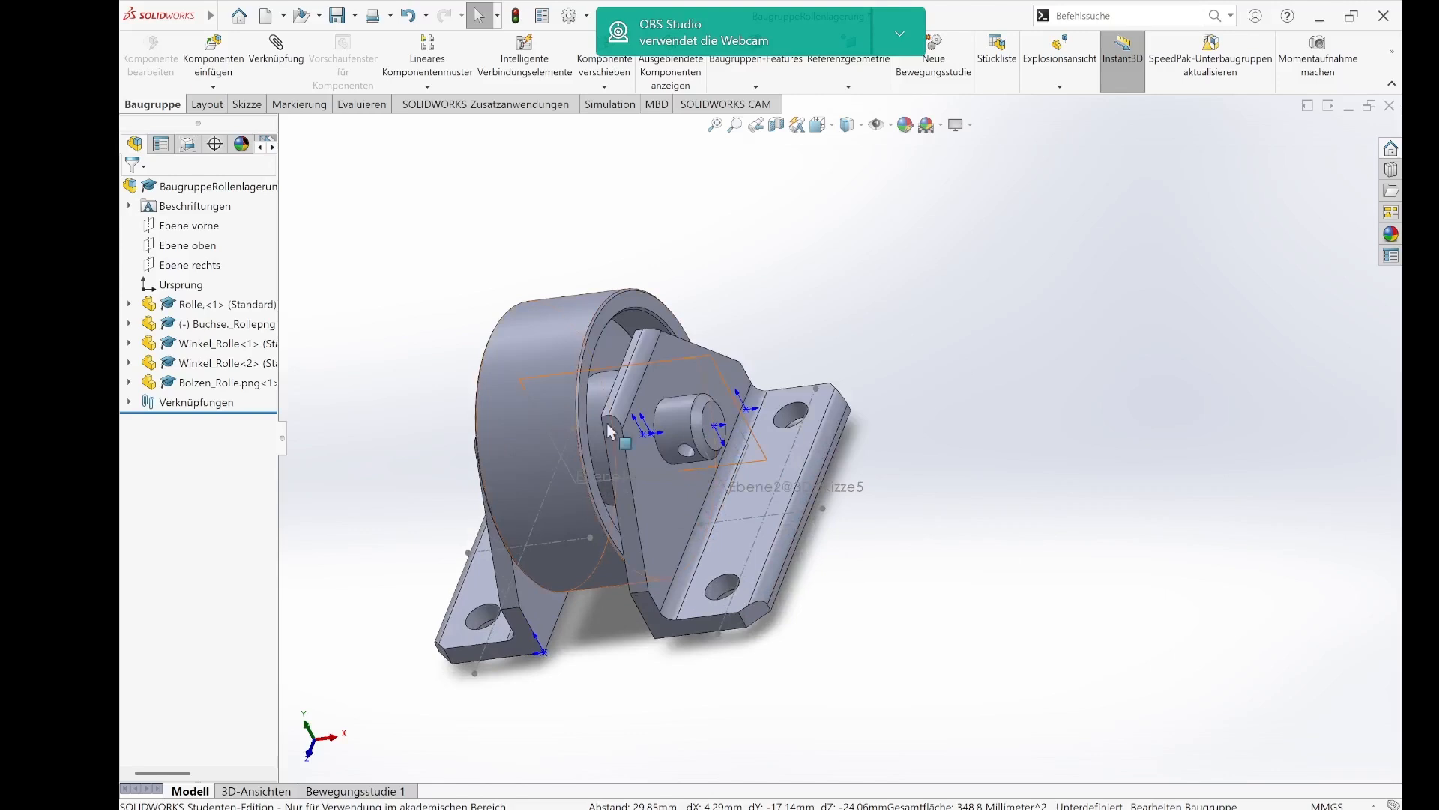
{"action": "middle_click_drag", "start_coordinate": [780, 561], "coordinate": [978, 270]}
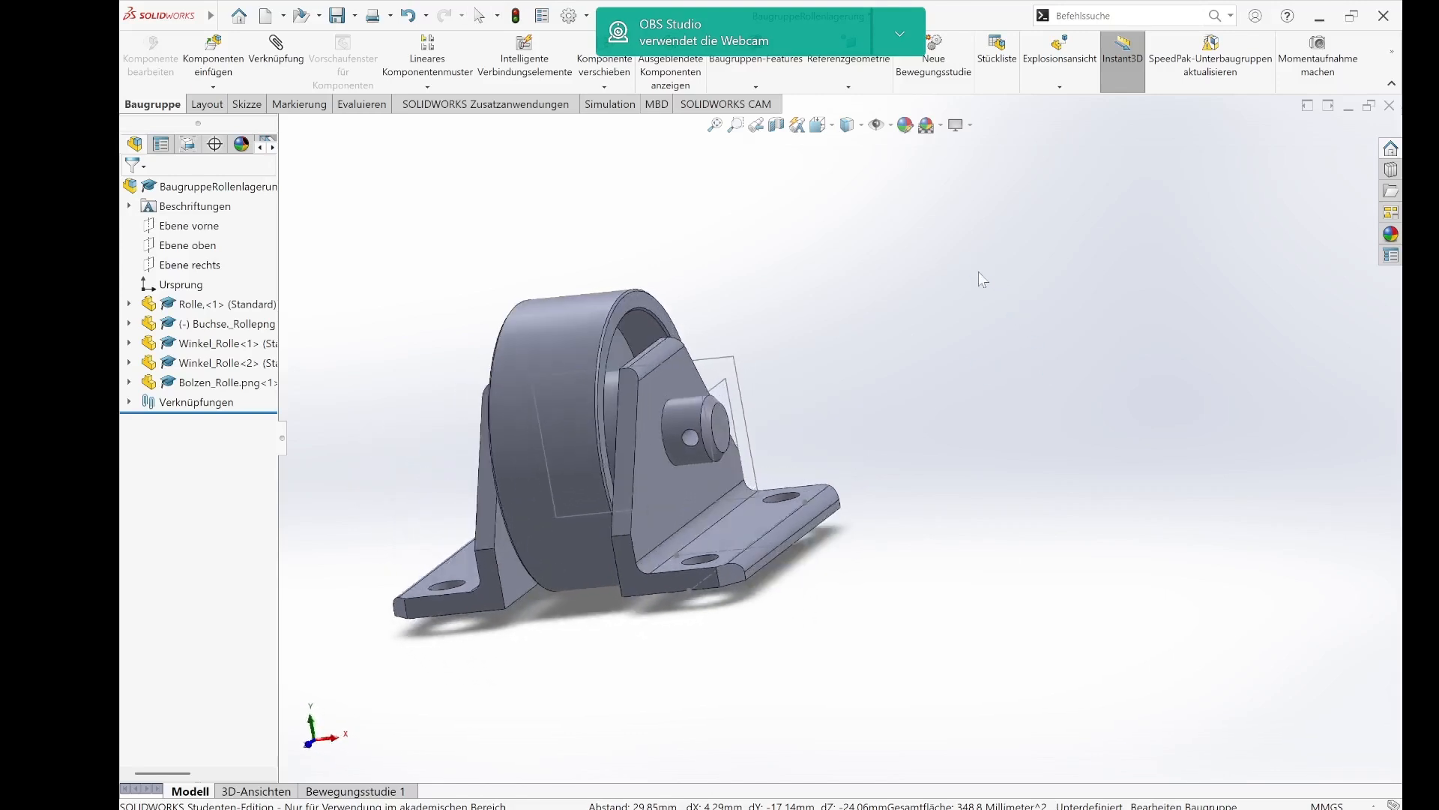
{"action": "left_click", "coordinate": [214, 60]}
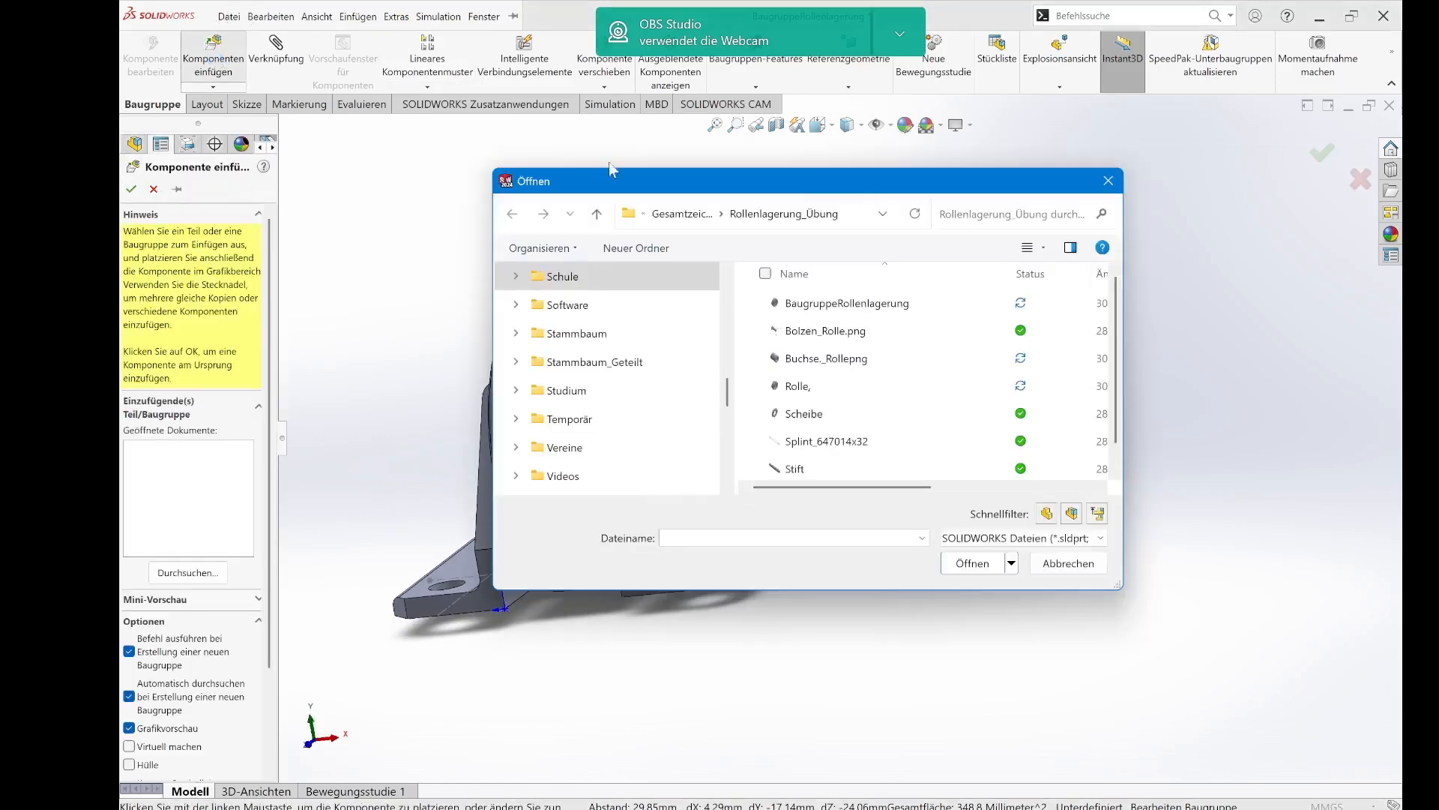
{"action": "left_click", "coordinate": [769, 419]}
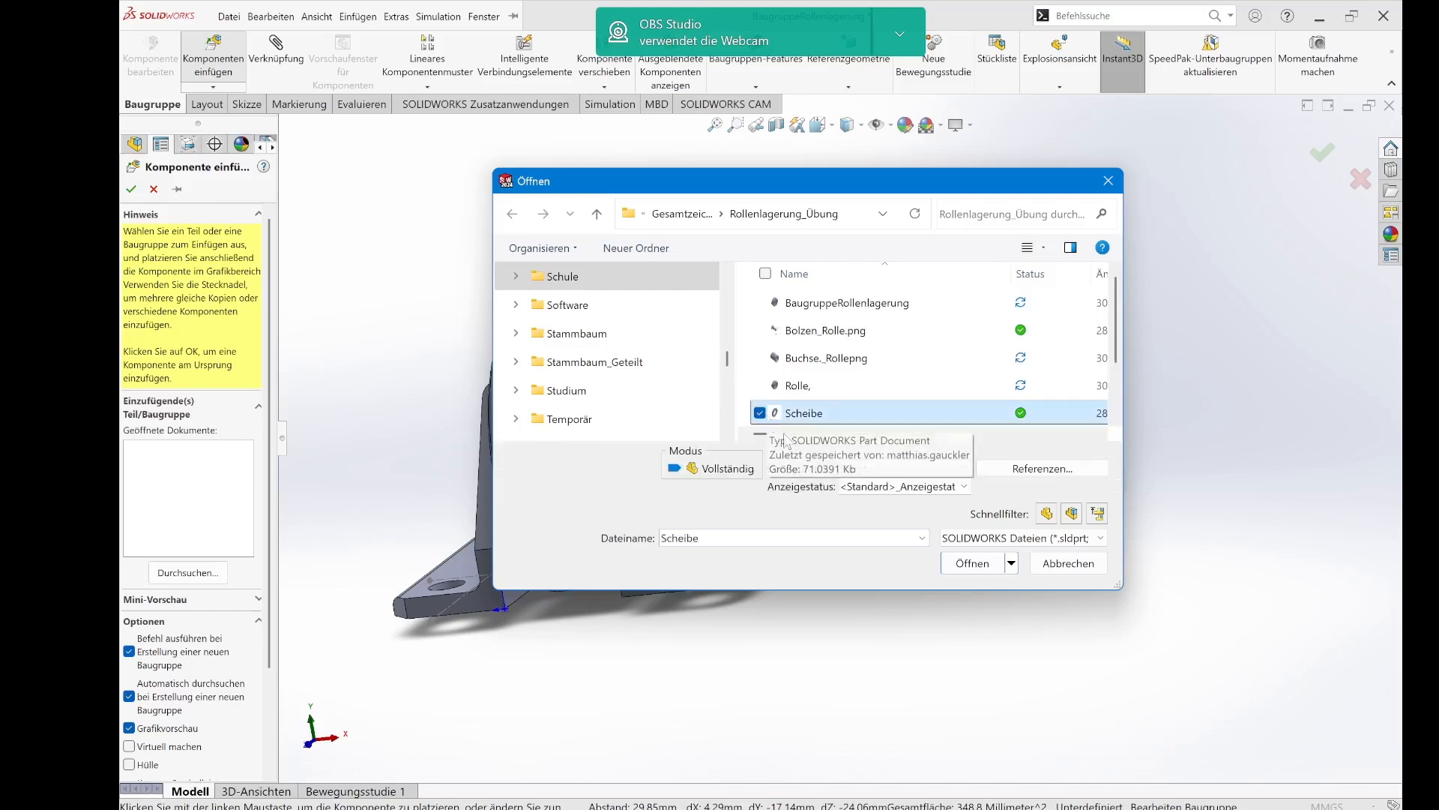
{"action": "left_click", "coordinate": [953, 564]}
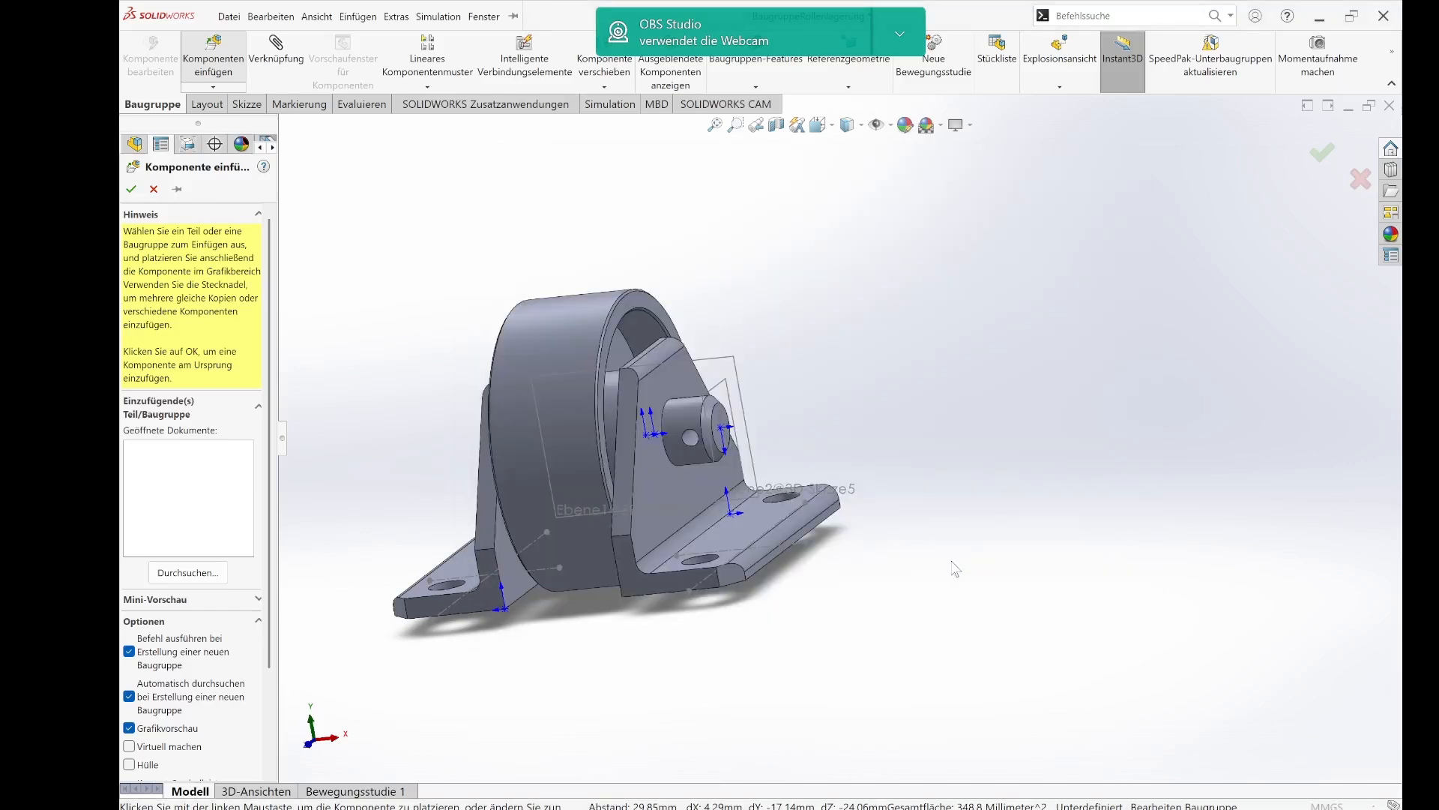
{"action": "left_click", "coordinate": [964, 394]}
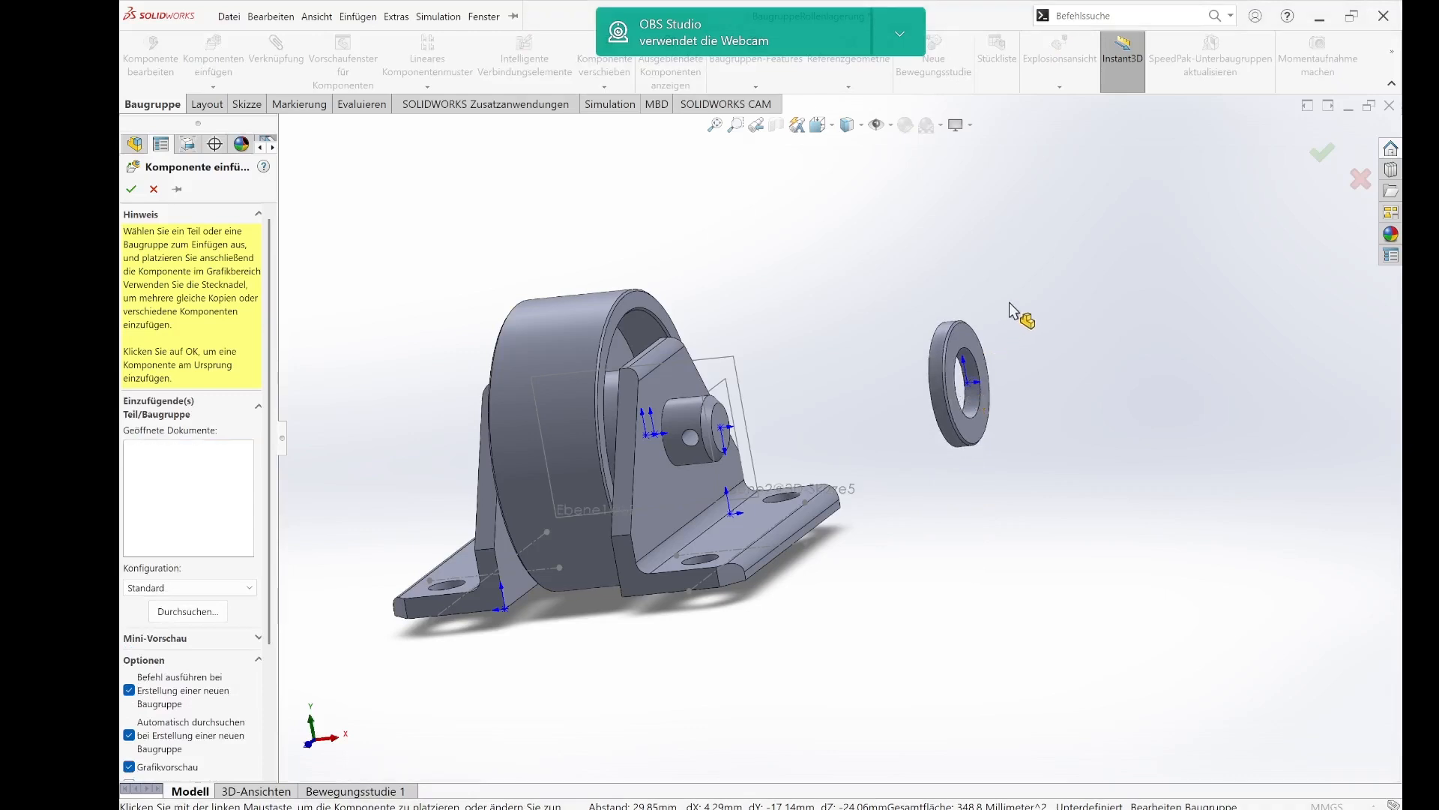
- Add a concentric mate between the washer's inner bore and the bolt's cylindrical shank
{"action": "middle_click_drag", "start_coordinate": [1015, 312], "coordinate": [985, 348]}
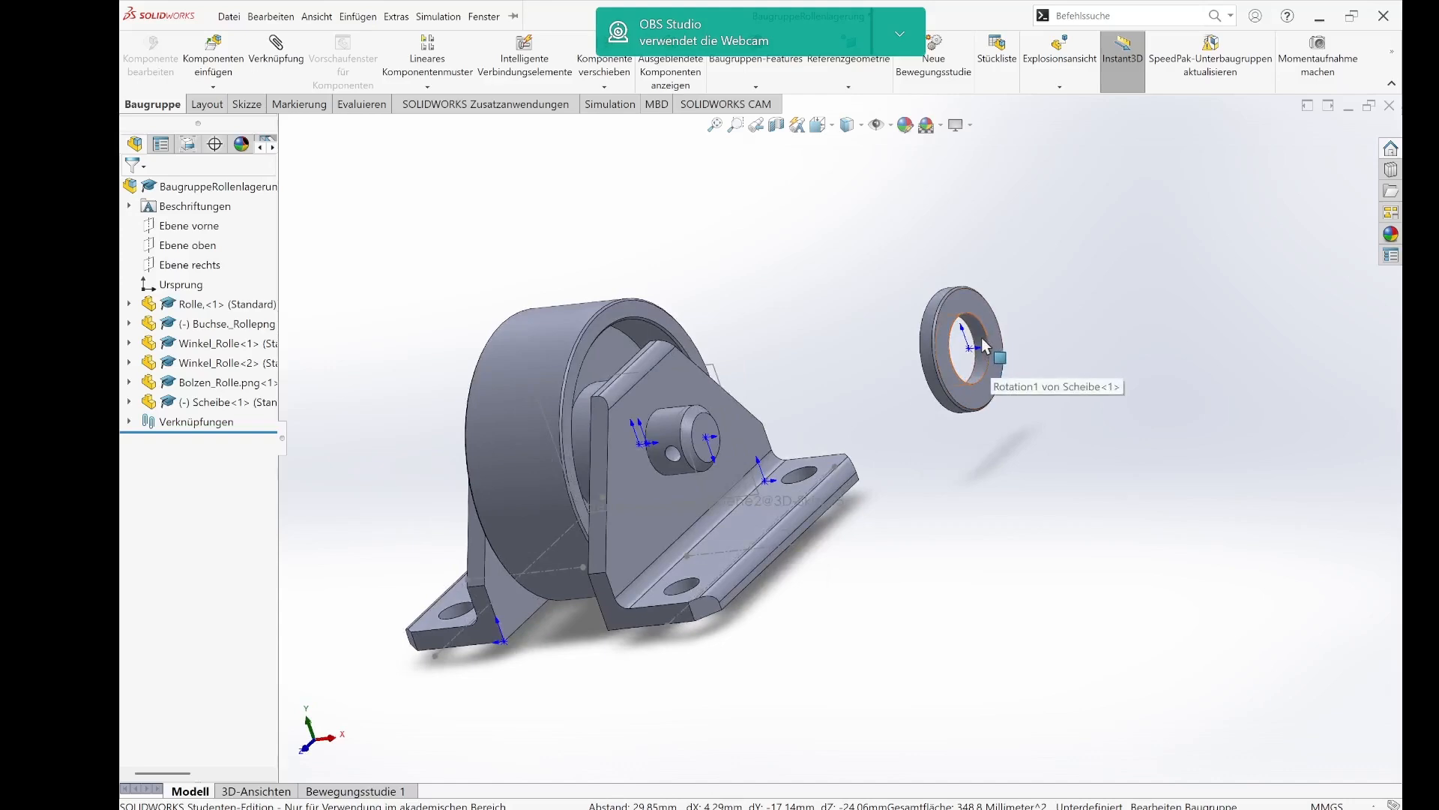
{"action": "left_click", "coordinate": [271, 16]}
{"action": "left_click", "coordinate": [761, 218]}
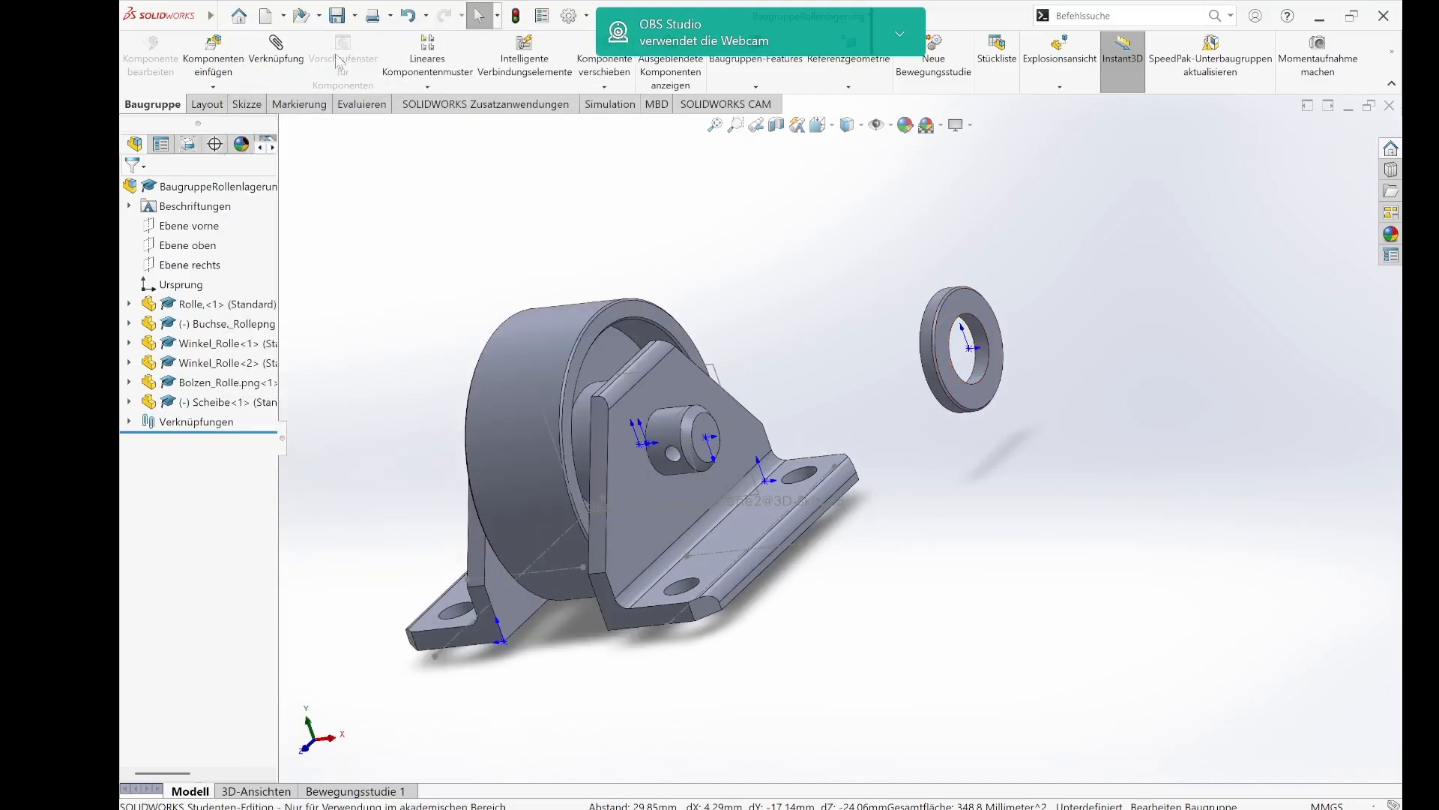
{"action": "left_click", "coordinate": [267, 48]}
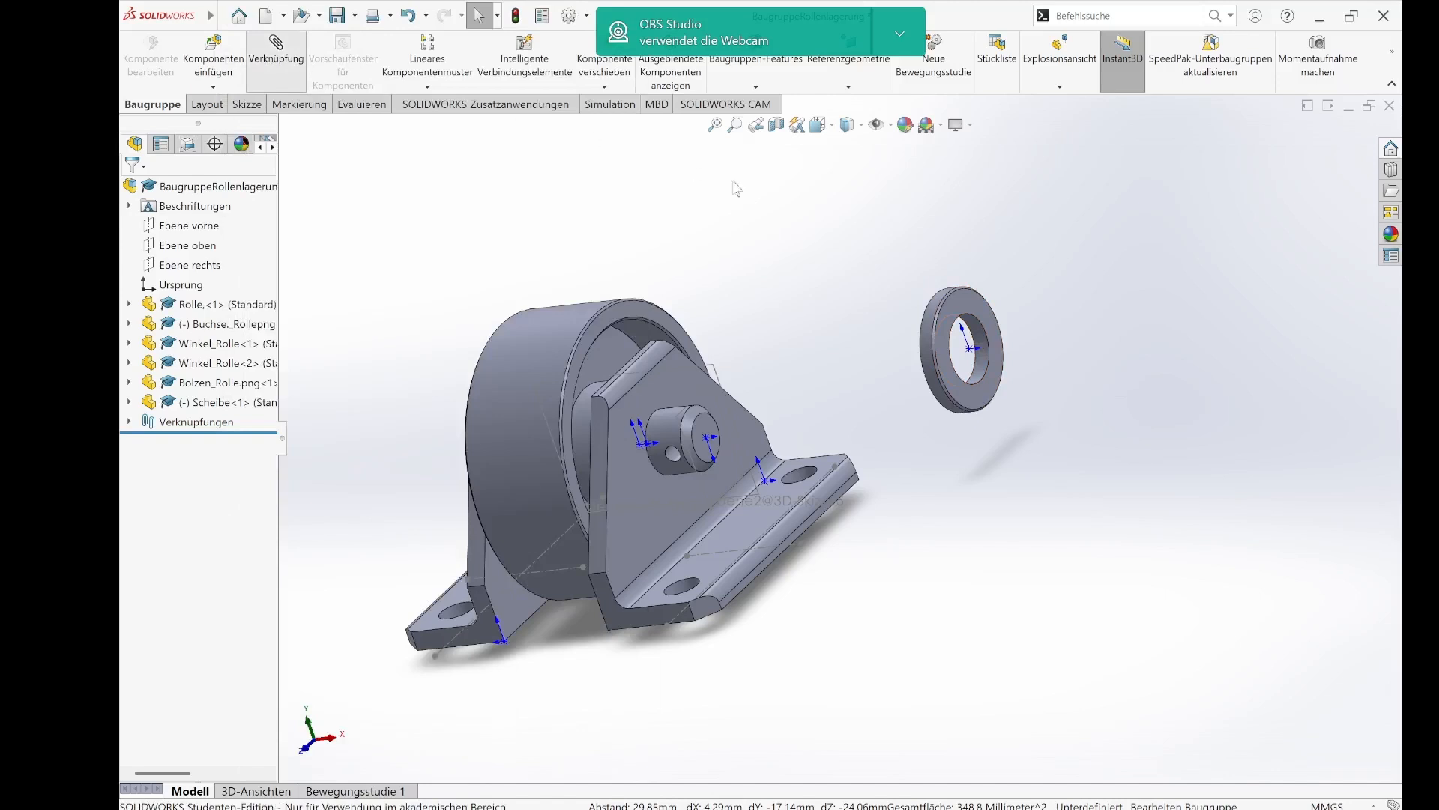
{"action": "left_click", "coordinate": [978, 340]}
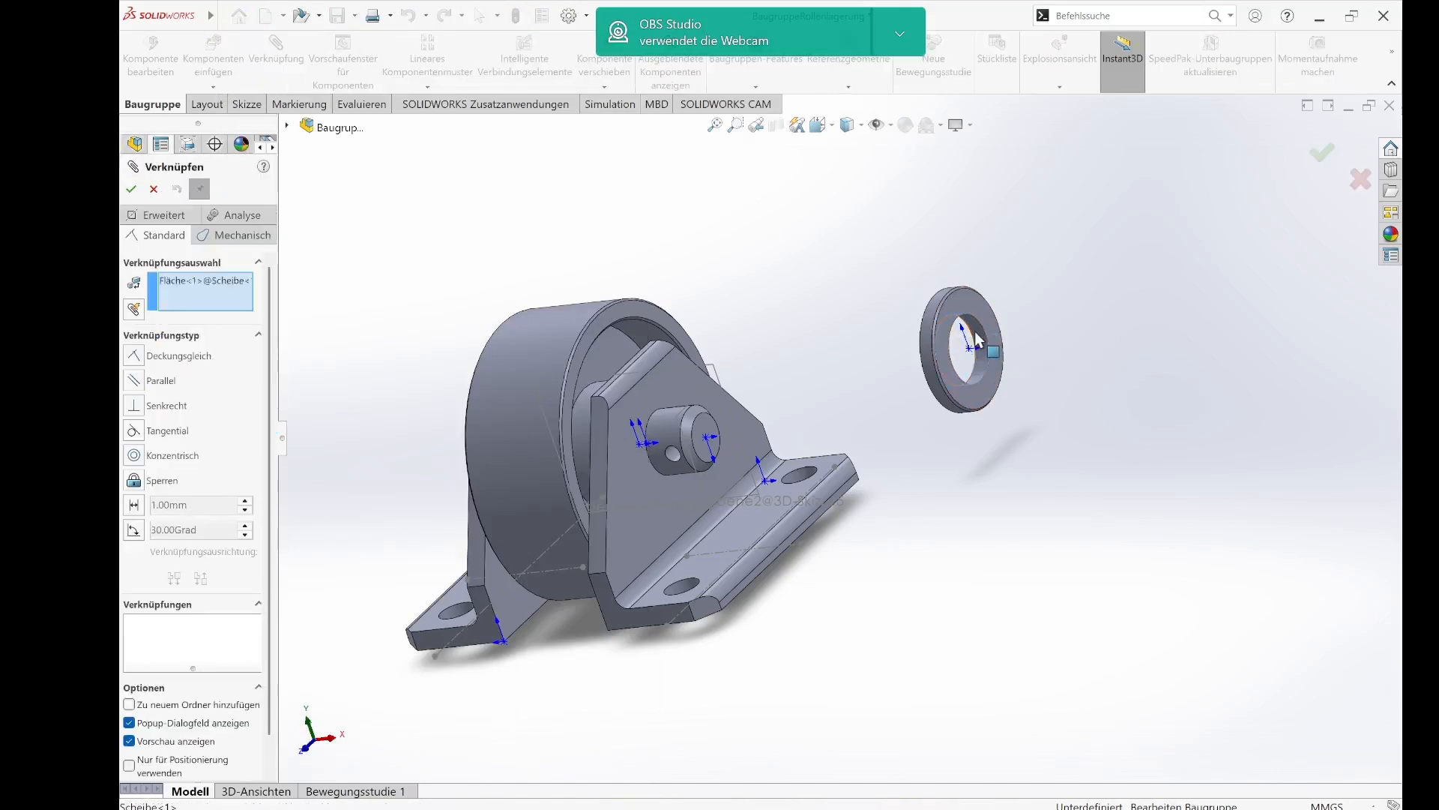
{"action": "left_click", "coordinate": [670, 429]}
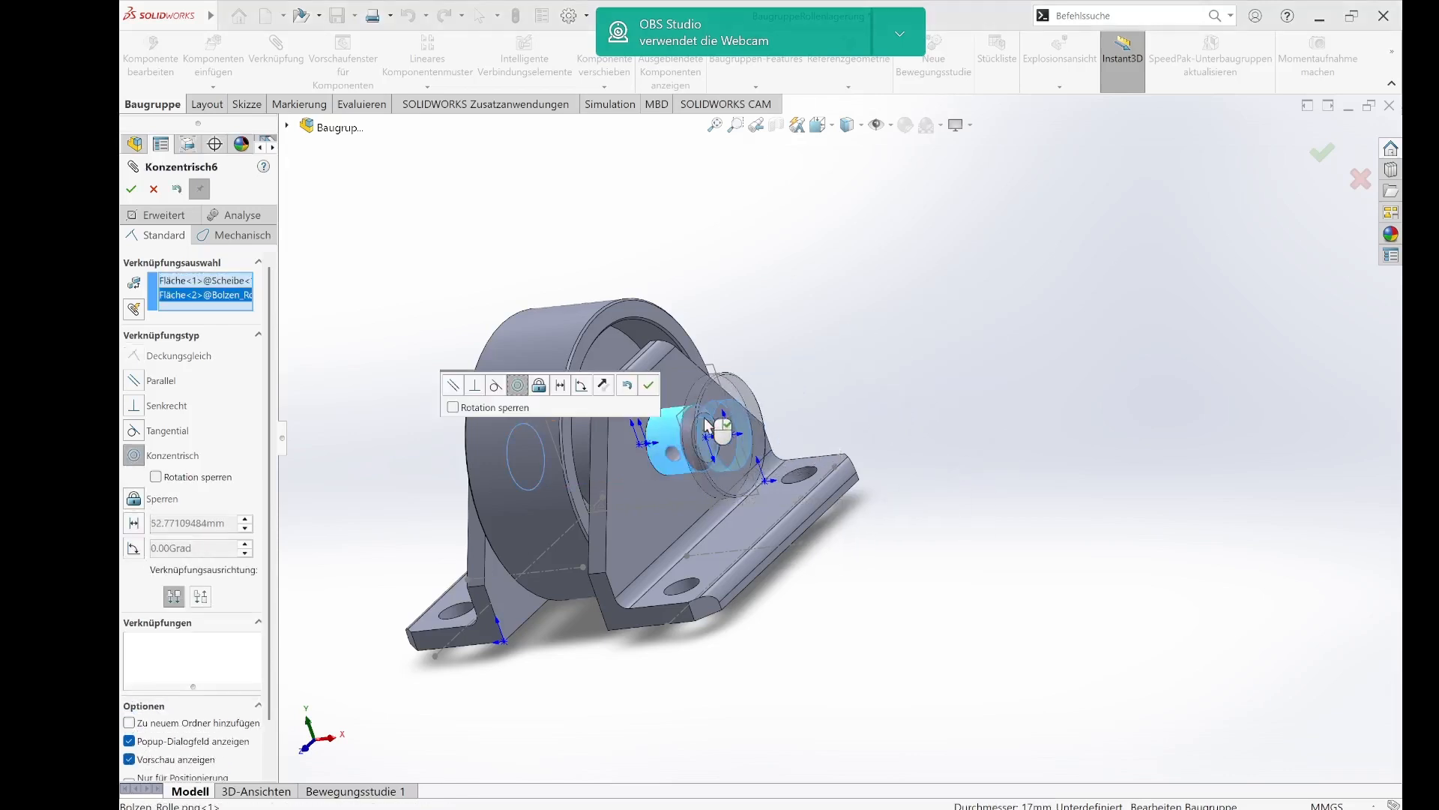
{"action": "left_click", "coordinate": [1330, 157]}
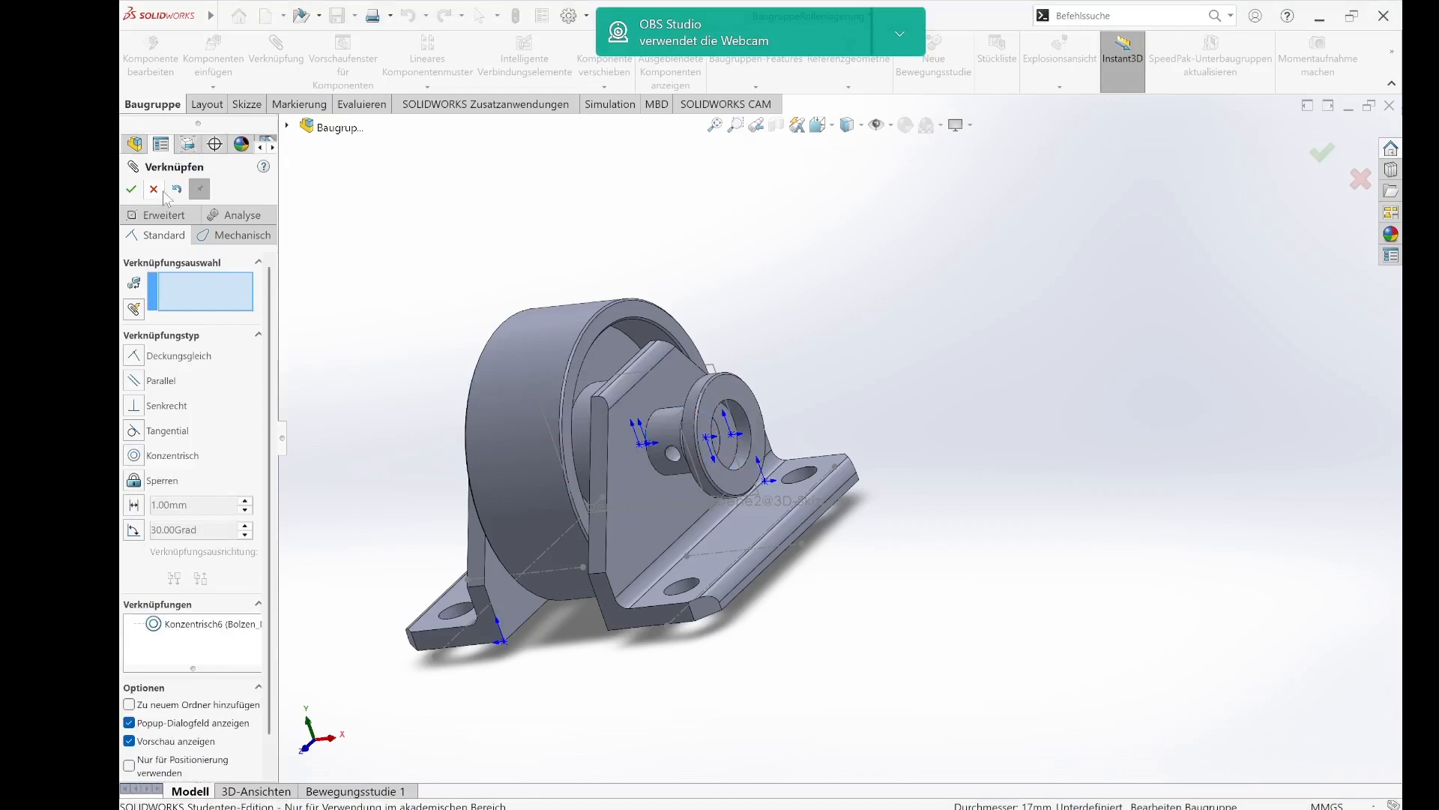
{"action": "key", "text": "Escape"}
- Pull the washer along the bolt's axis until it is clear of the bolt's protruding end
{"action": "middle_click_drag", "start_coordinate": [845, 283], "coordinate": [892, 288]}
{"action": "left_click_drag", "start_coordinate": [752, 386], "coordinate": [822, 381]}
{"action": "mouse_move", "coordinate": [821, 381]}
{"action": "middle_mouse_down"}
{"action": "mouse_move", "coordinate": [843, 376]}
{"action": "mouse_move", "coordinate": [821, 380]}
{"action": "middle_mouse_up"}
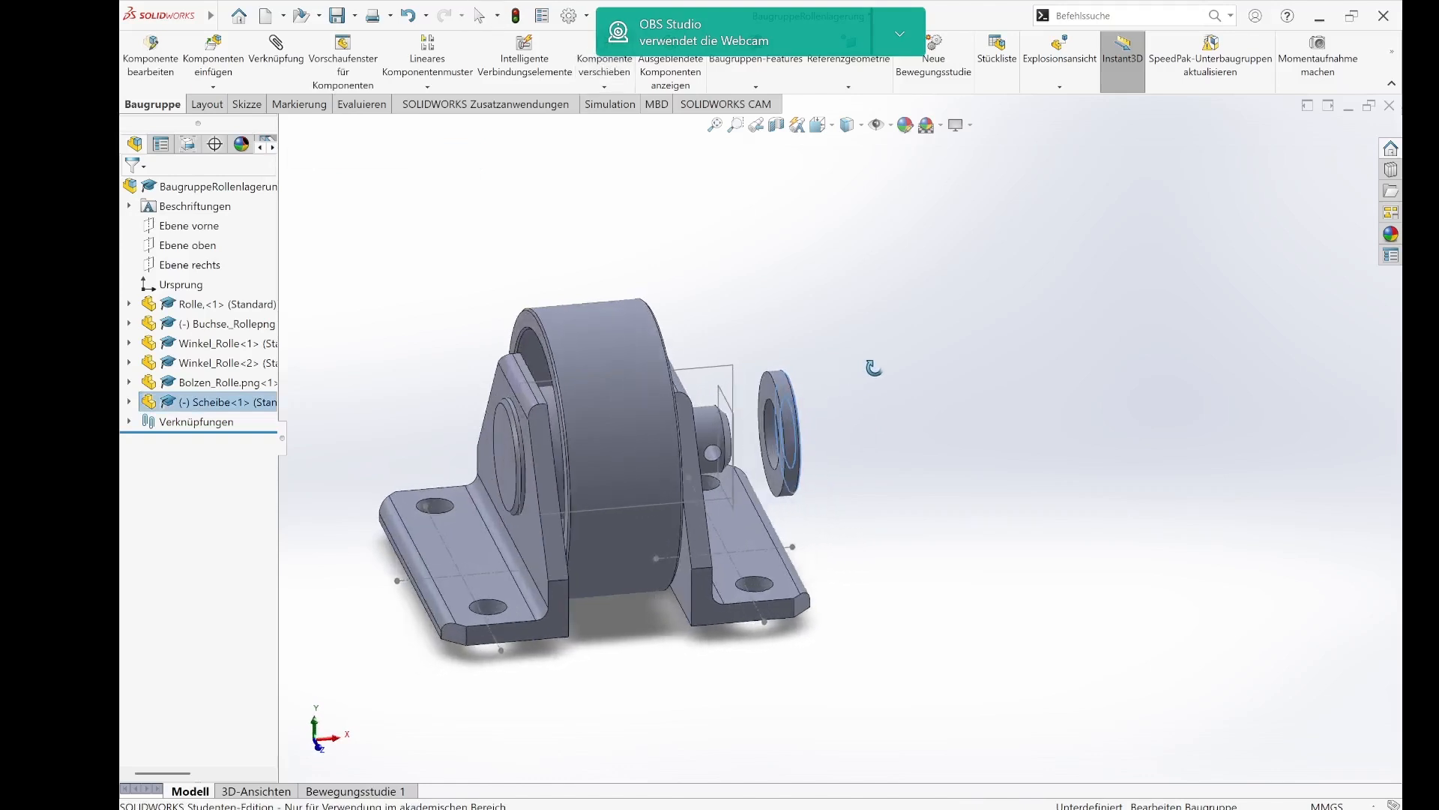
- Add a coincident mate between the first bracket's upright outer face and the washer's flat face turned towards it
{"action": "left_click", "coordinate": [765, 392]}
{"action": "middle_click_drag", "start_coordinate": [706, 217], "coordinate": [658, 359]}
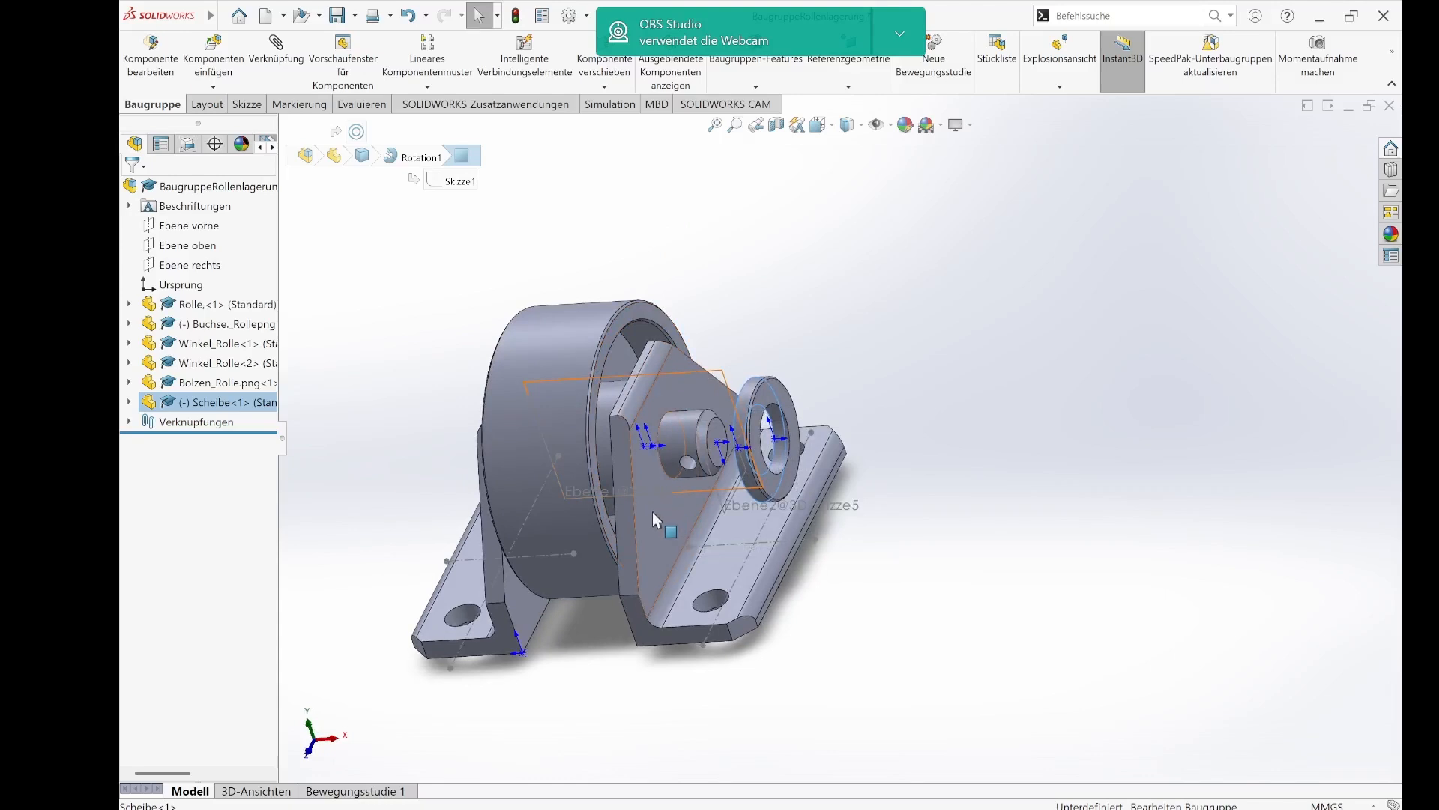
{"action": "left_click", "coordinate": [690, 382]}
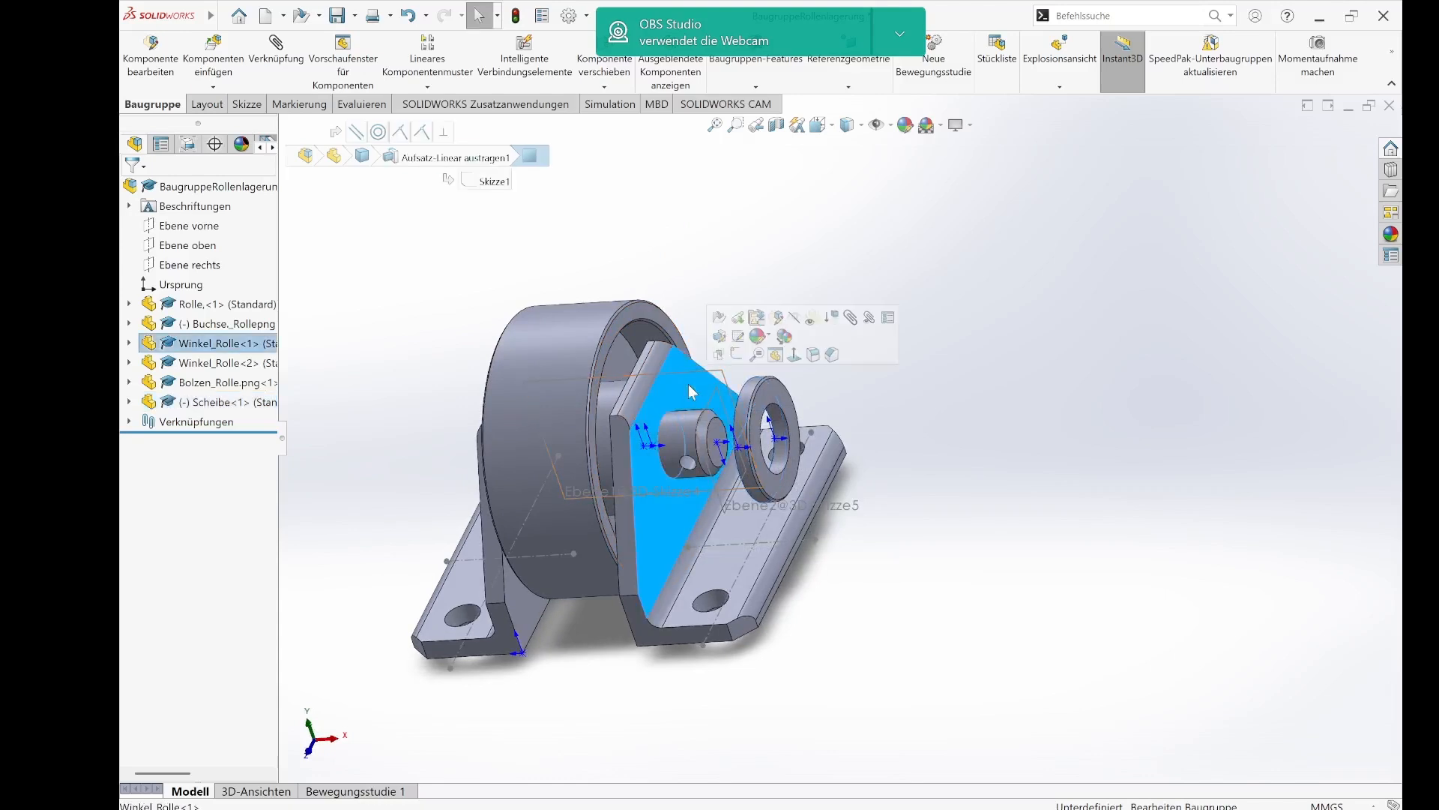
{"action": "middle_click_drag", "start_coordinate": [740, 220], "coordinate": [816, 239]}
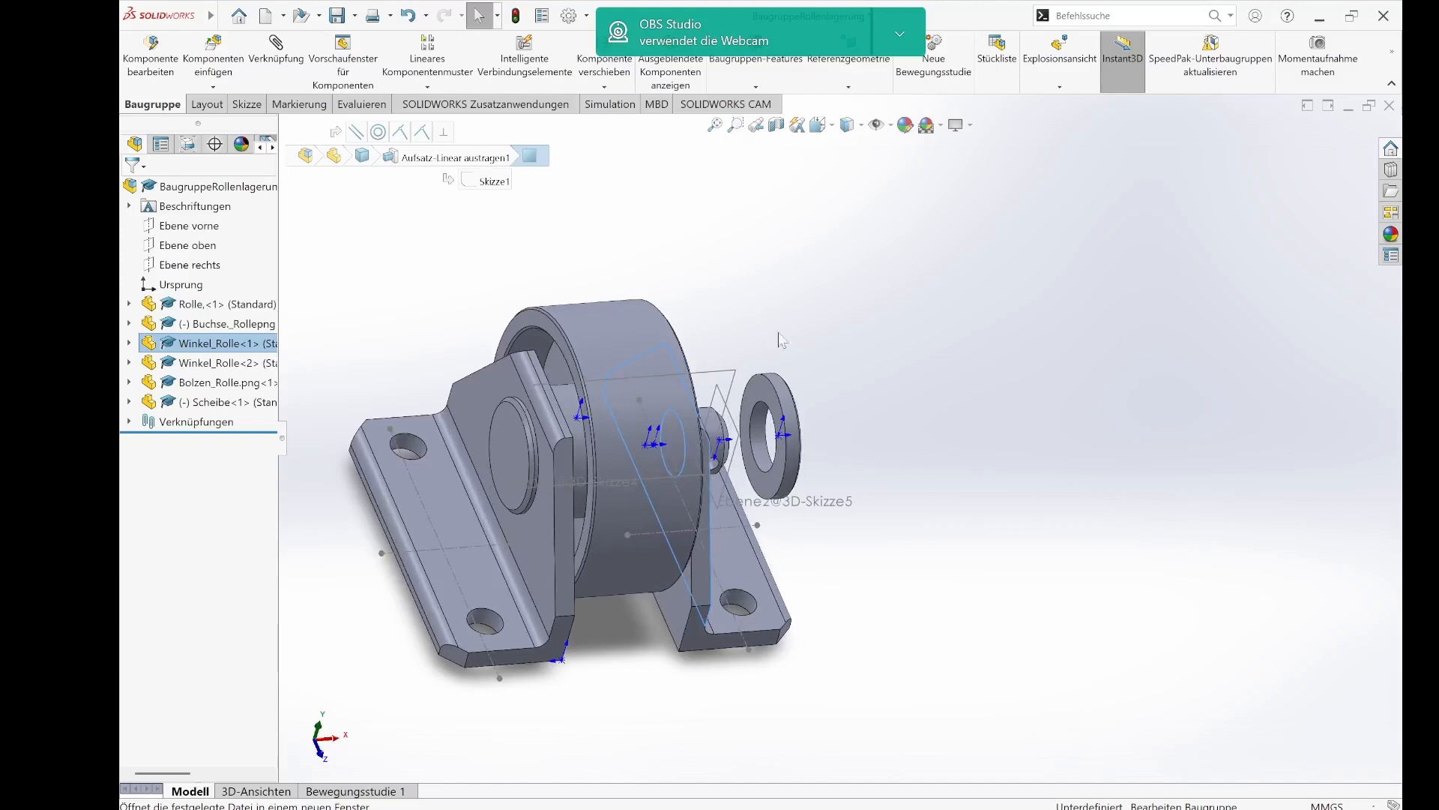
{"action": "left_click", "coordinate": [772, 395], "text": "ctrl"}
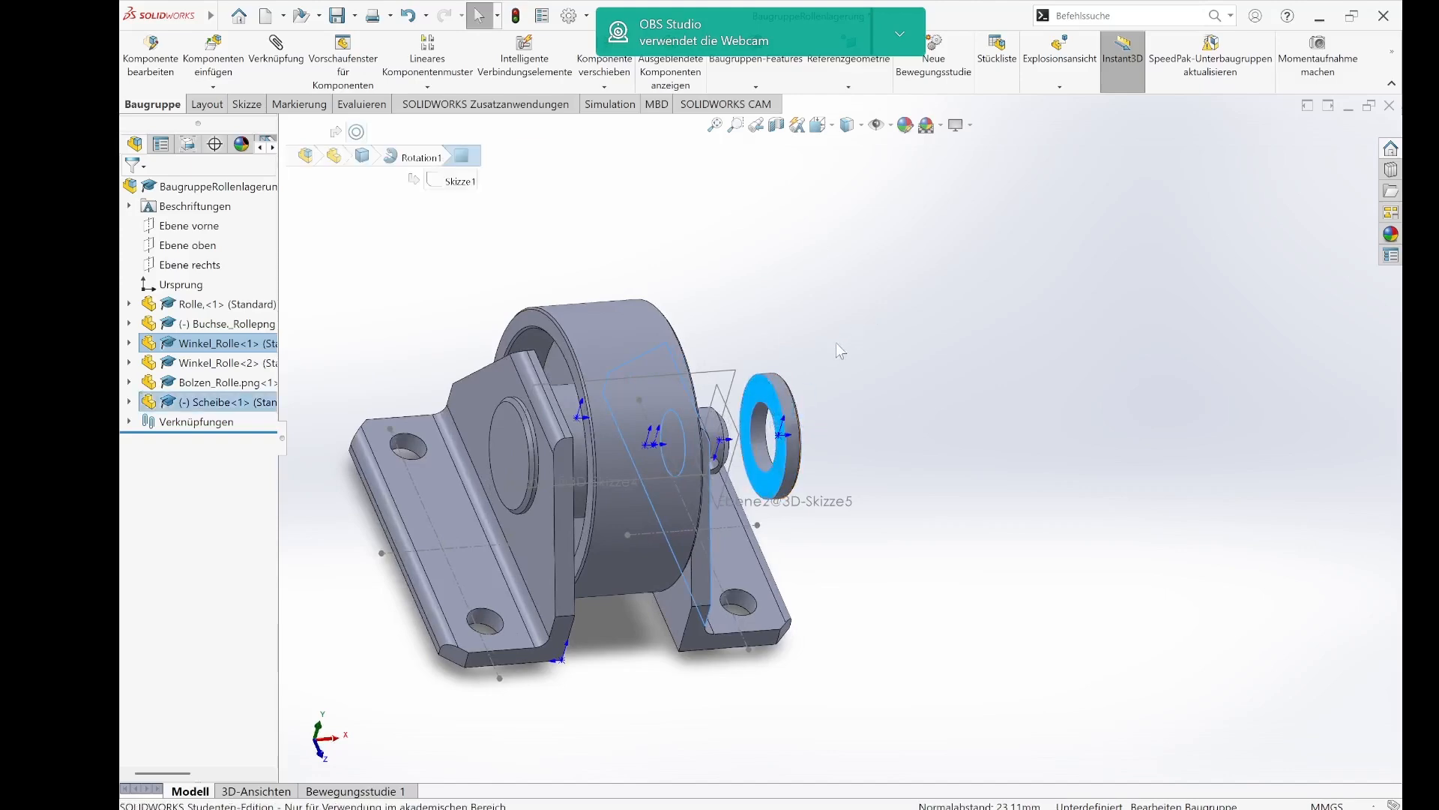
{"action": "middle_click_drag", "start_coordinate": [761, 303], "coordinate": [723, 301]}
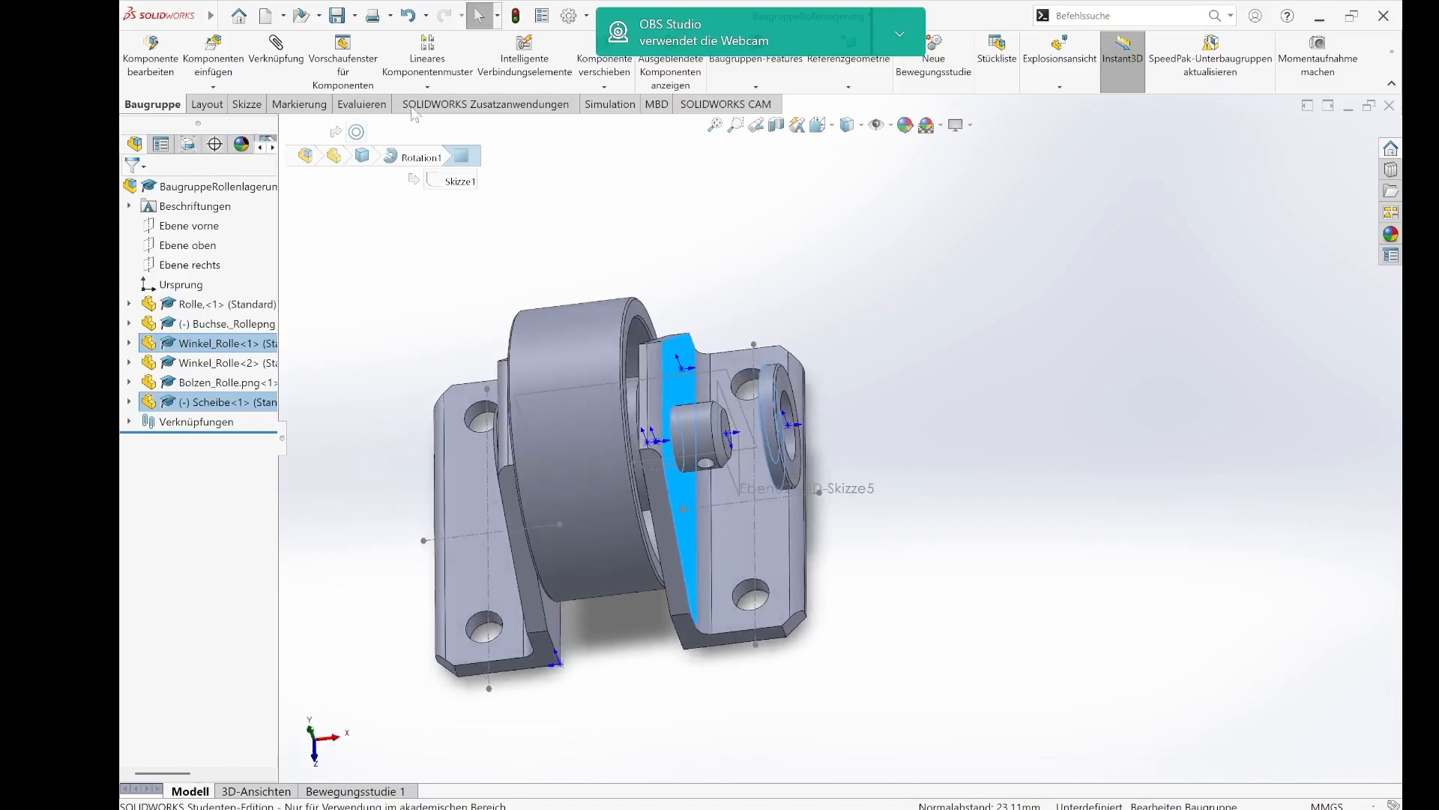
{"action": "left_click", "coordinate": [274, 53]}
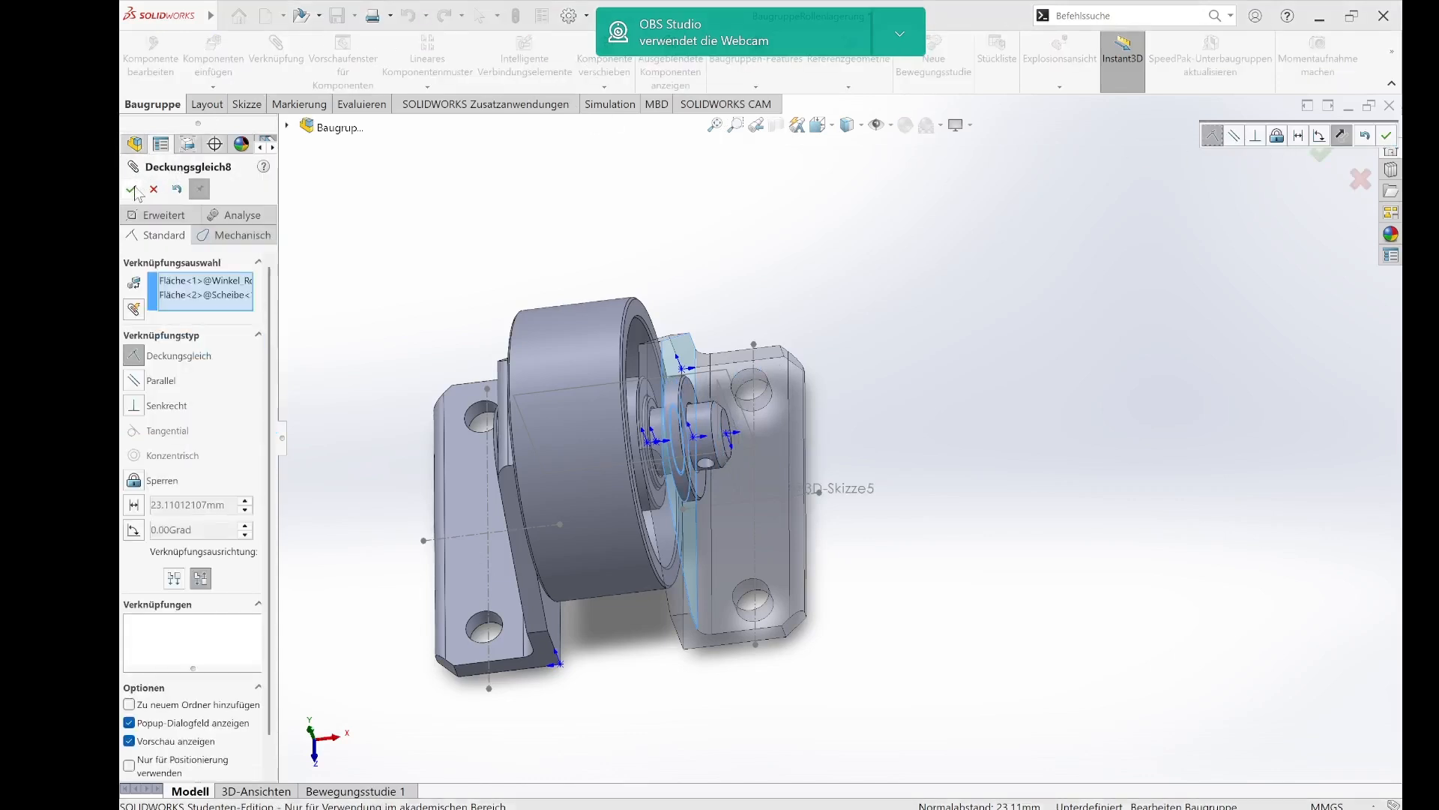
{"action": "left_click", "coordinate": [133, 188]}
{"action": "left_click", "coordinate": [133, 189]}
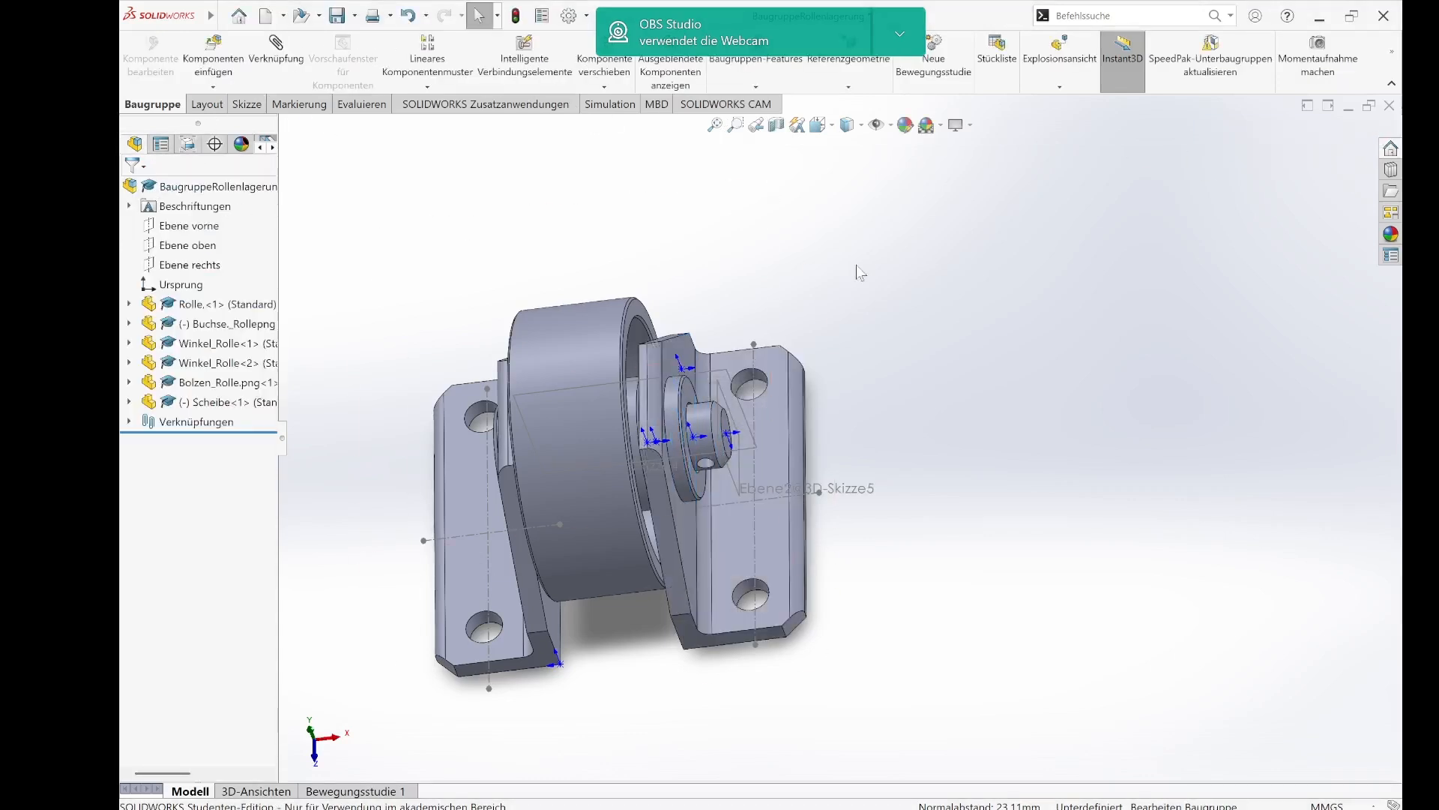
- Save the assembly together with all modified part files
{"action": "middle_click_drag", "start_coordinate": [1077, 371], "coordinate": [1068, 193]}
{"action": "right_click", "coordinate": [1068, 193]}
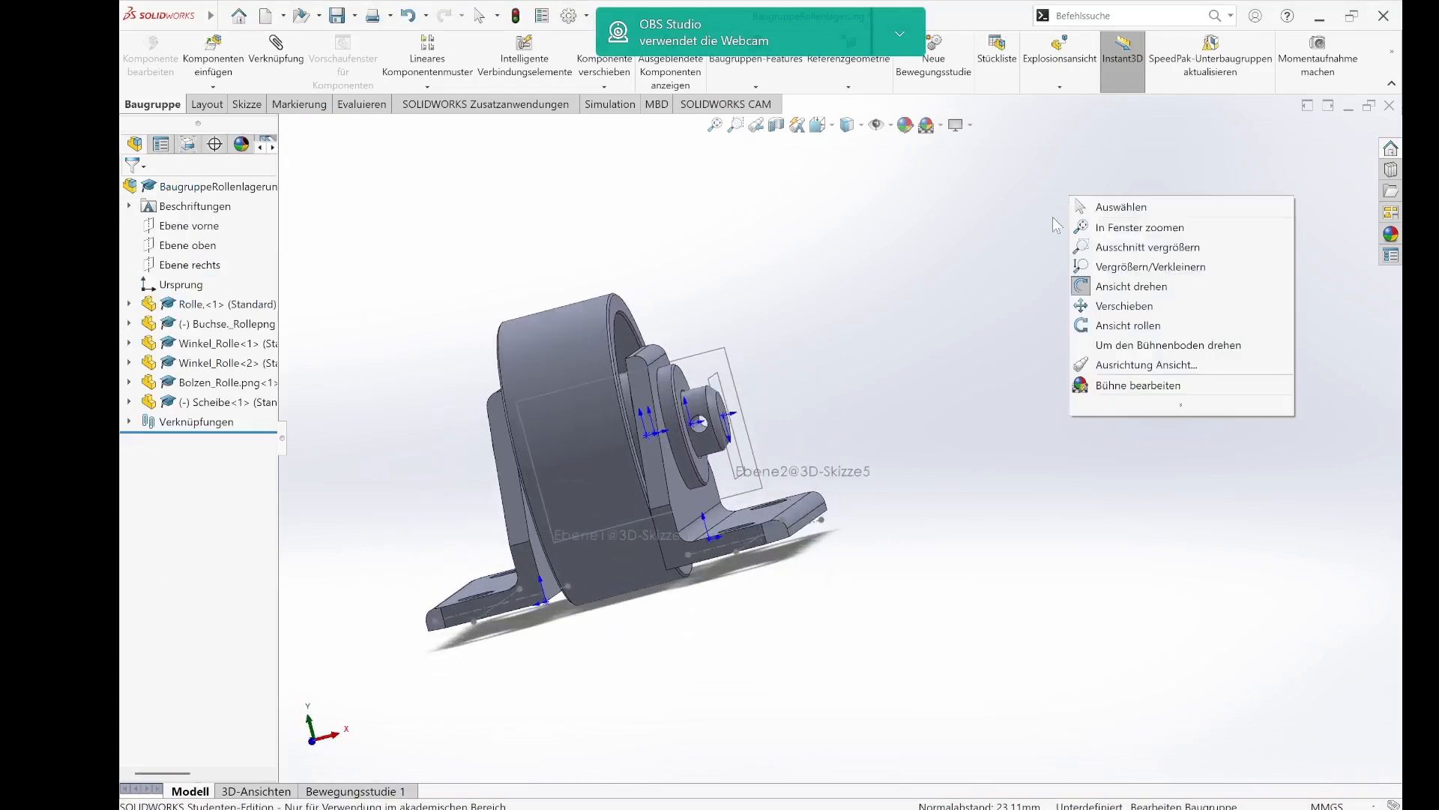
{"action": "left_click", "coordinate": [962, 234]}
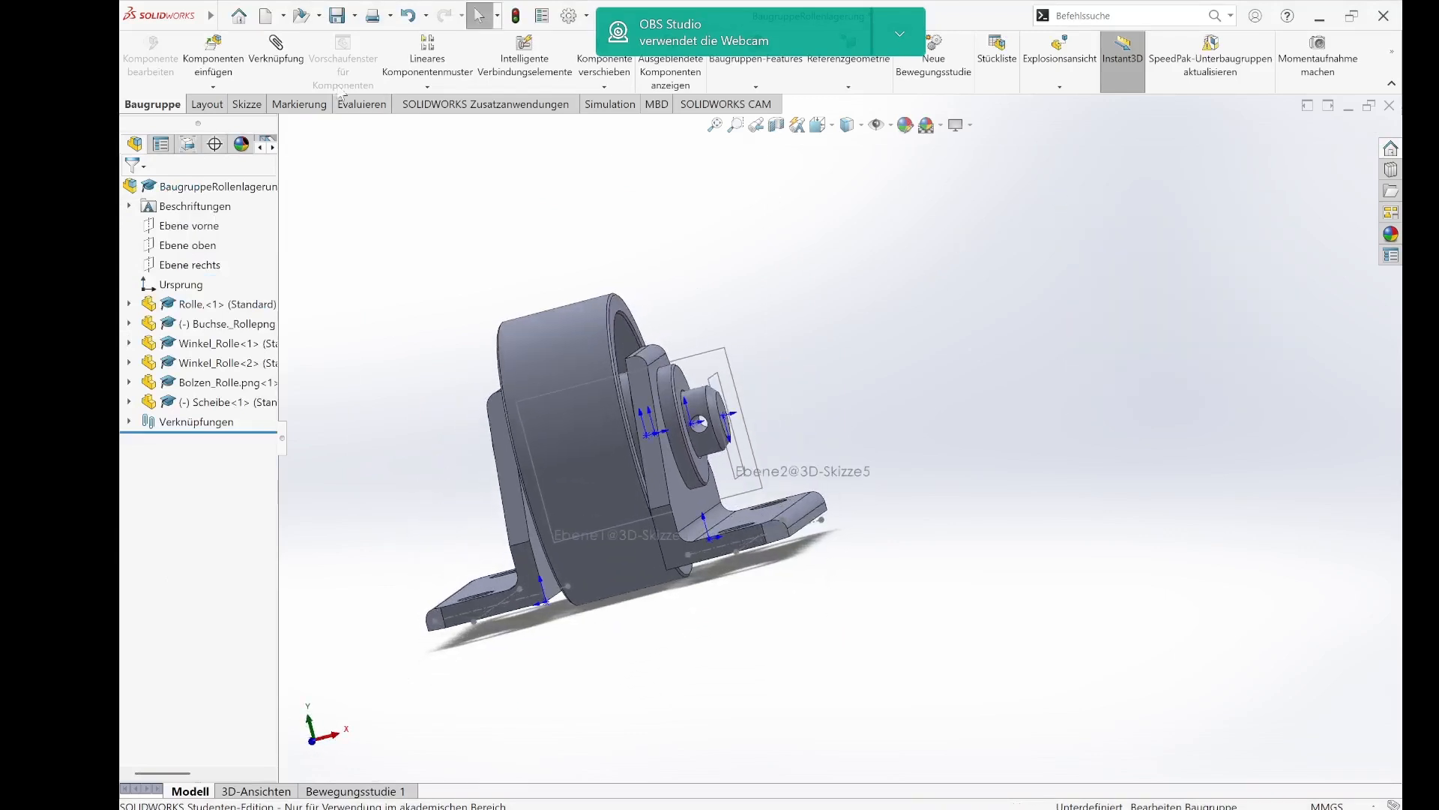
{"action": "left_click", "coordinate": [338, 16]}
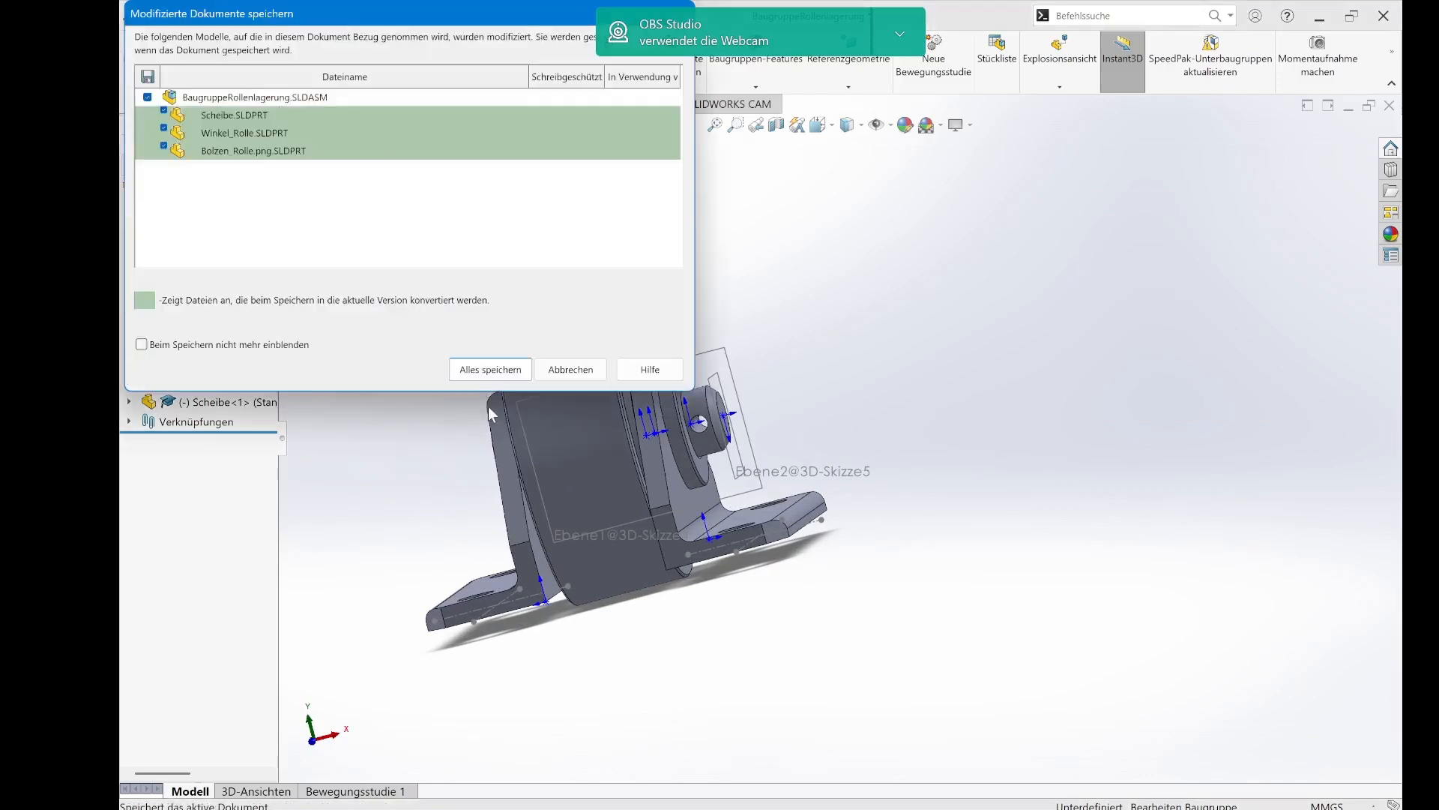
{"action": "left_click", "coordinate": [495, 368]}
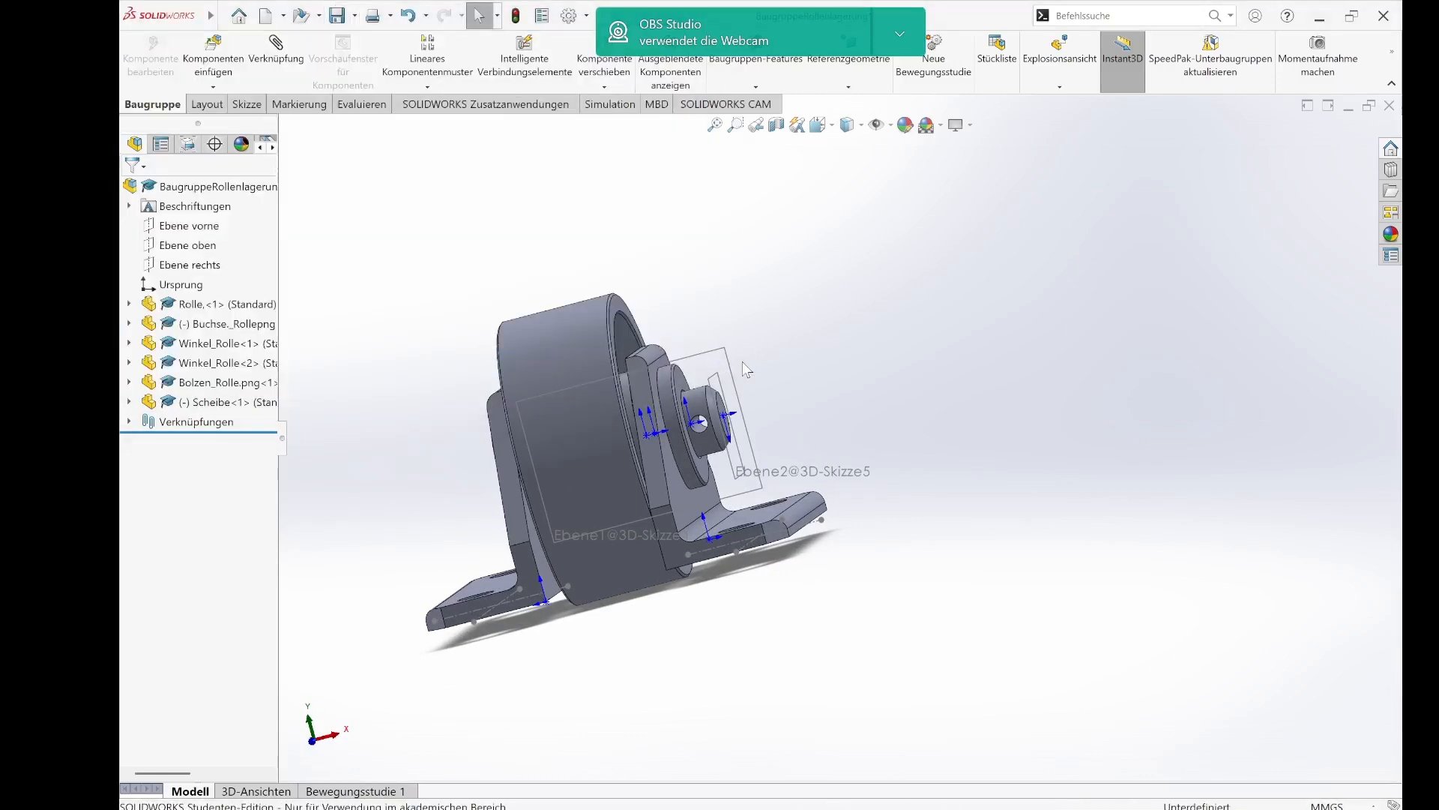
- Insert the split pin part Splint_647014x32 and place it freely beside the bolt's protruding end
{"action": "left_click", "coordinate": [224, 75]}
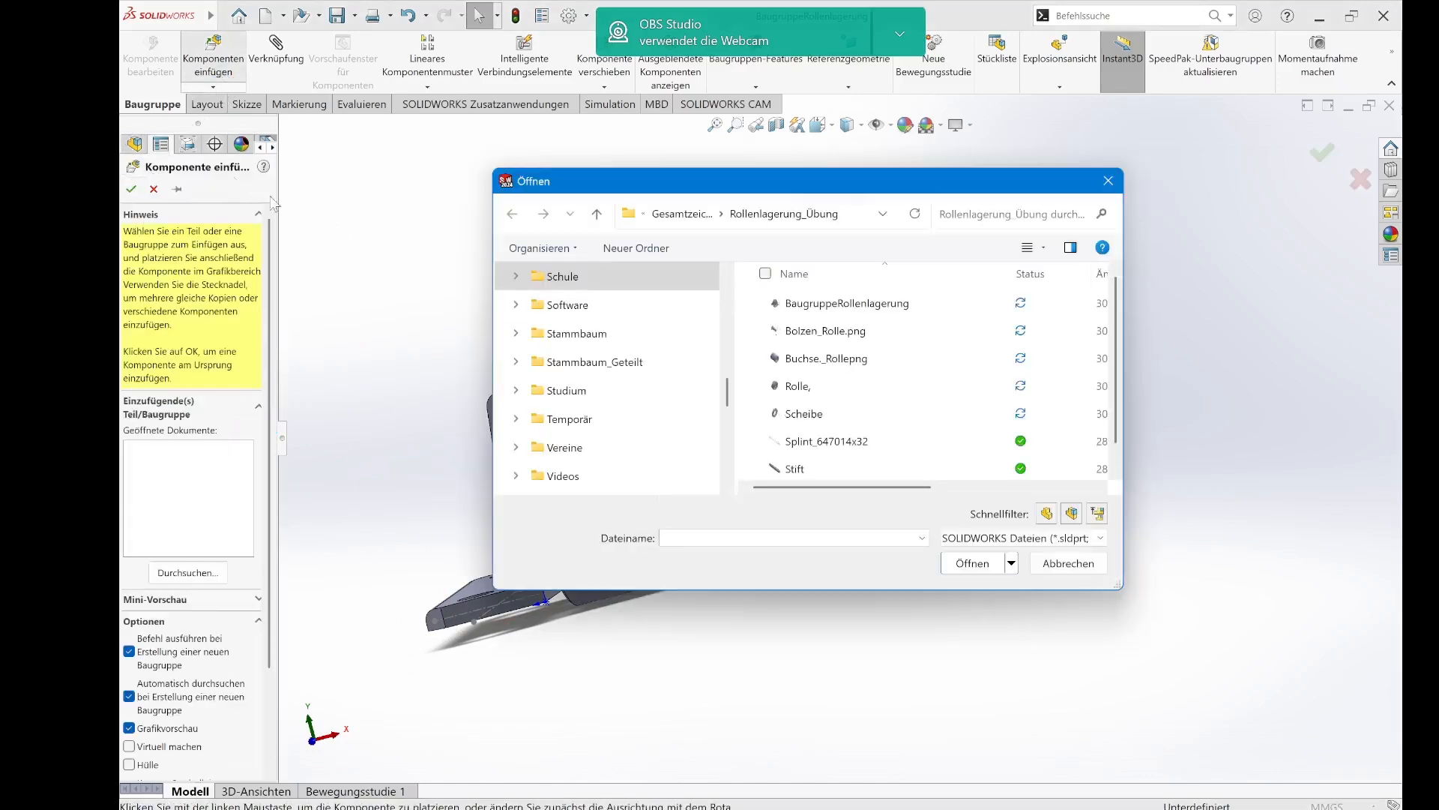
{"action": "left_click", "coordinate": [793, 442]}
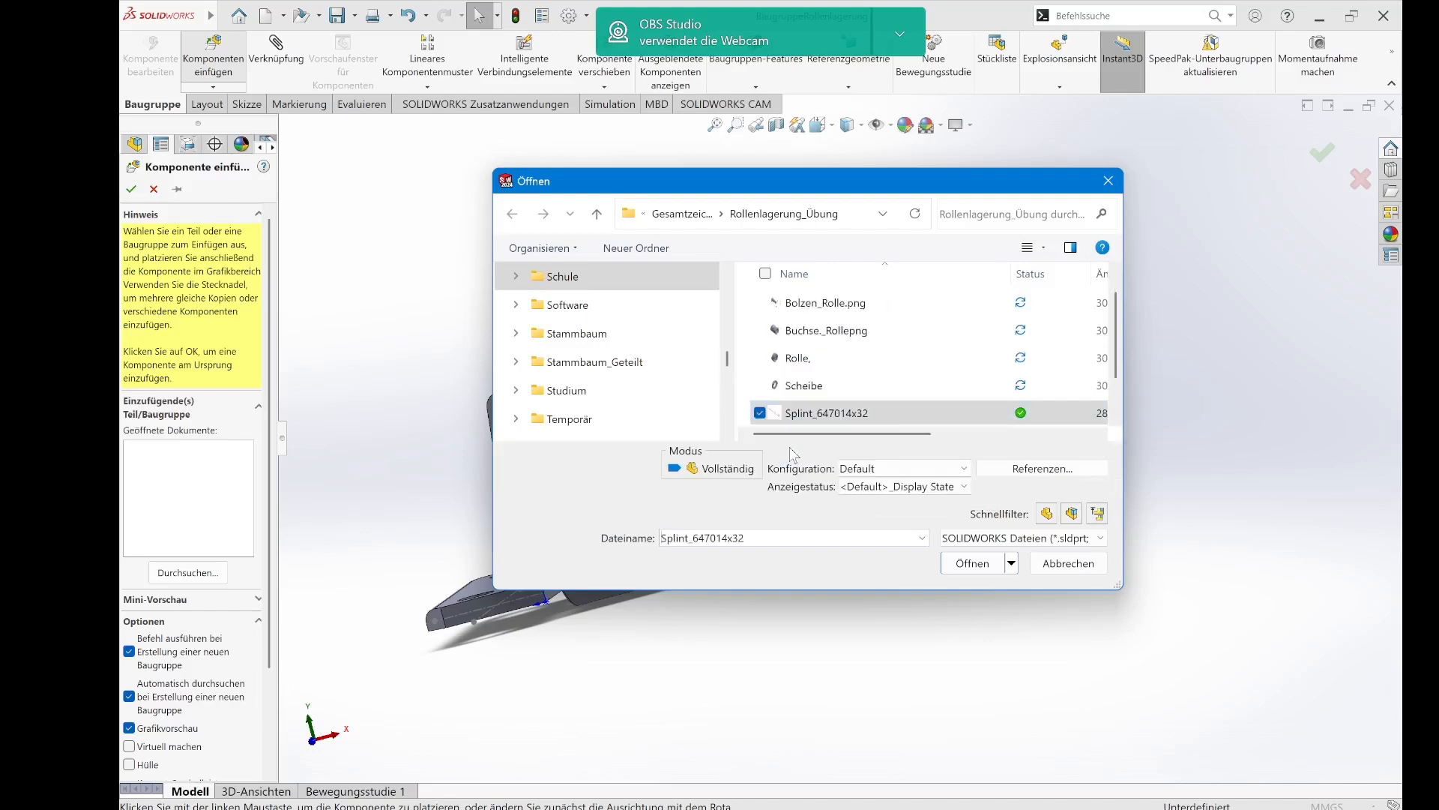
{"action": "left_click", "coordinate": [988, 571]}
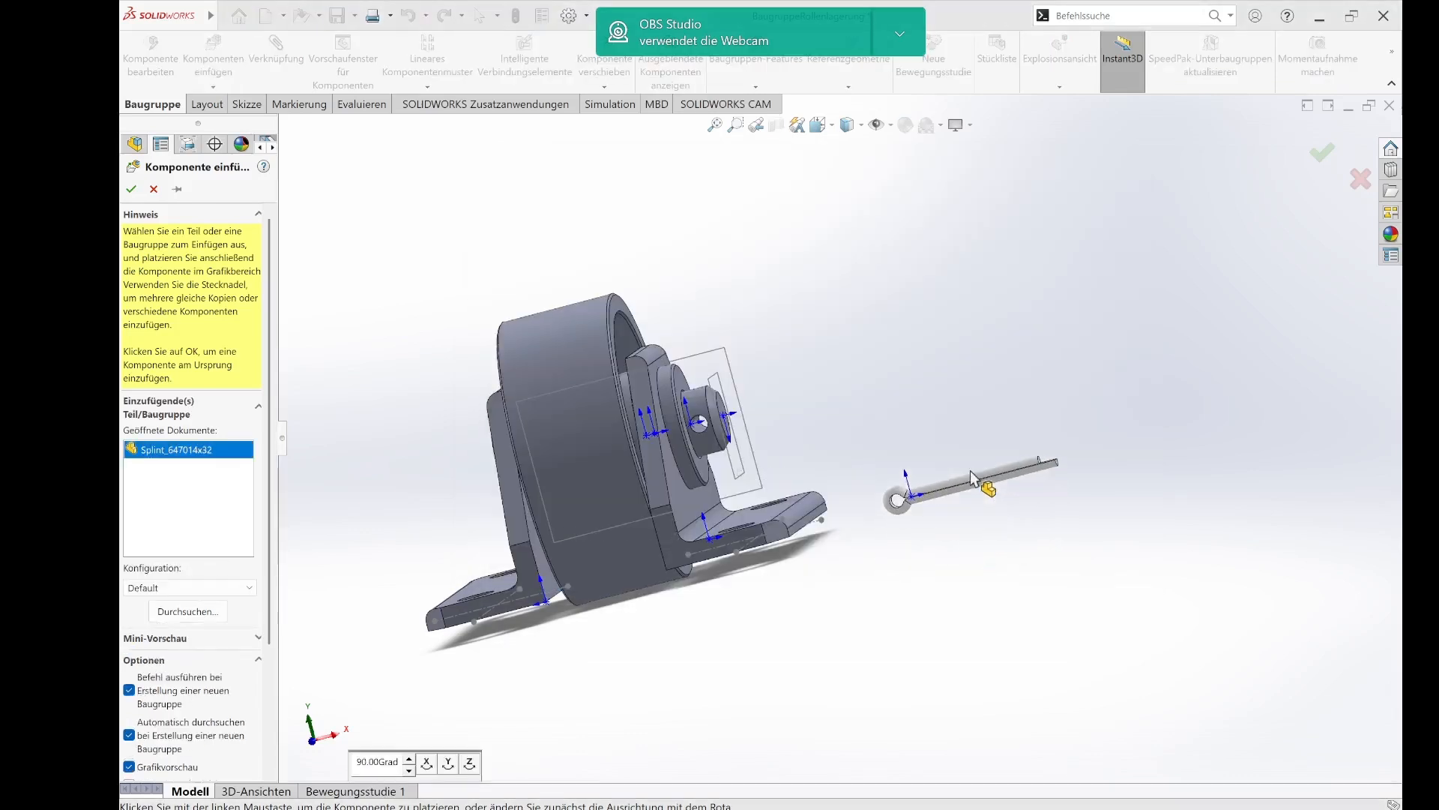
{"action": "left_click", "coordinate": [955, 427]}
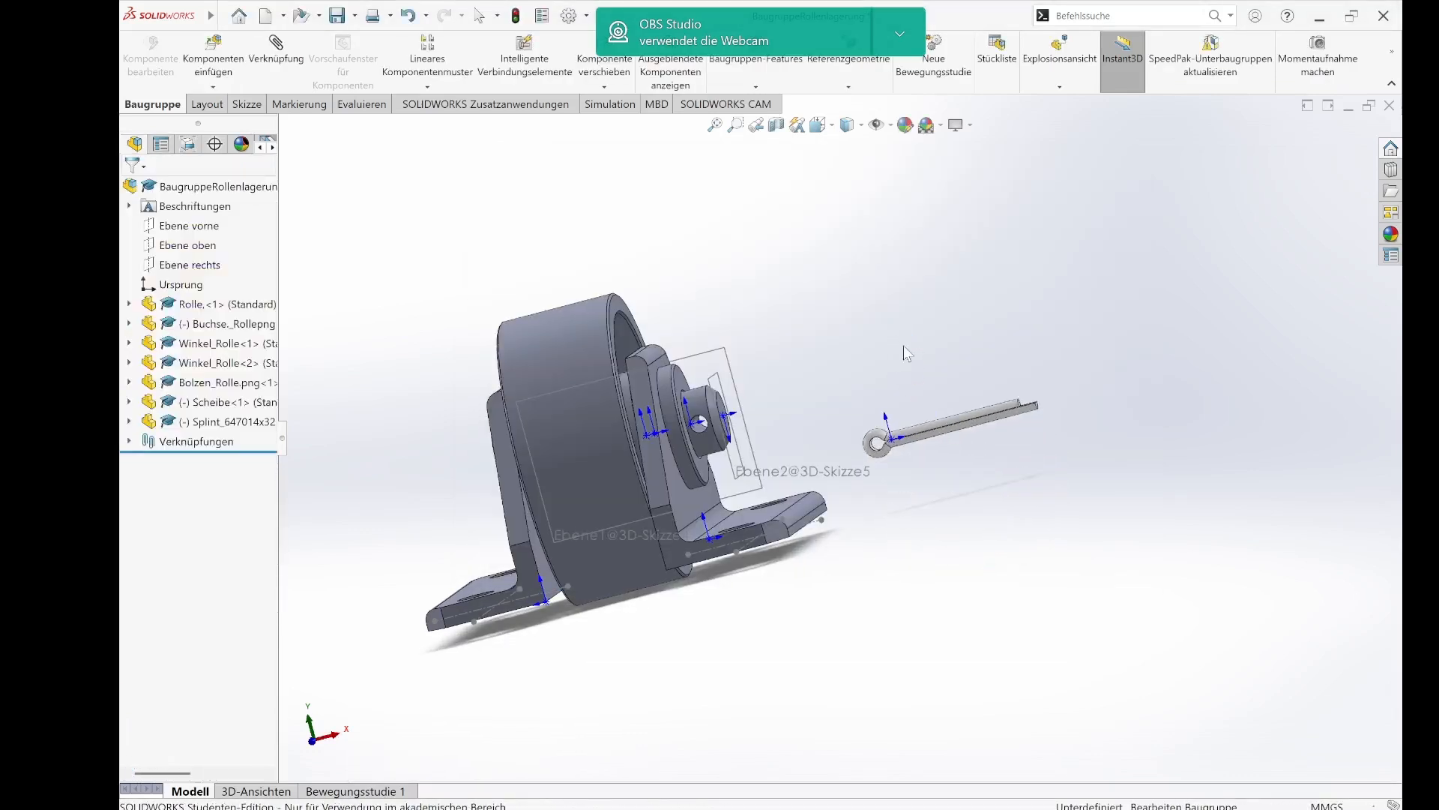
- Add a concentric mate between the split pin's shank and the bolt's cross-hole
{"action": "middle_click_drag", "start_coordinate": [902, 345], "coordinate": [836, 364]}
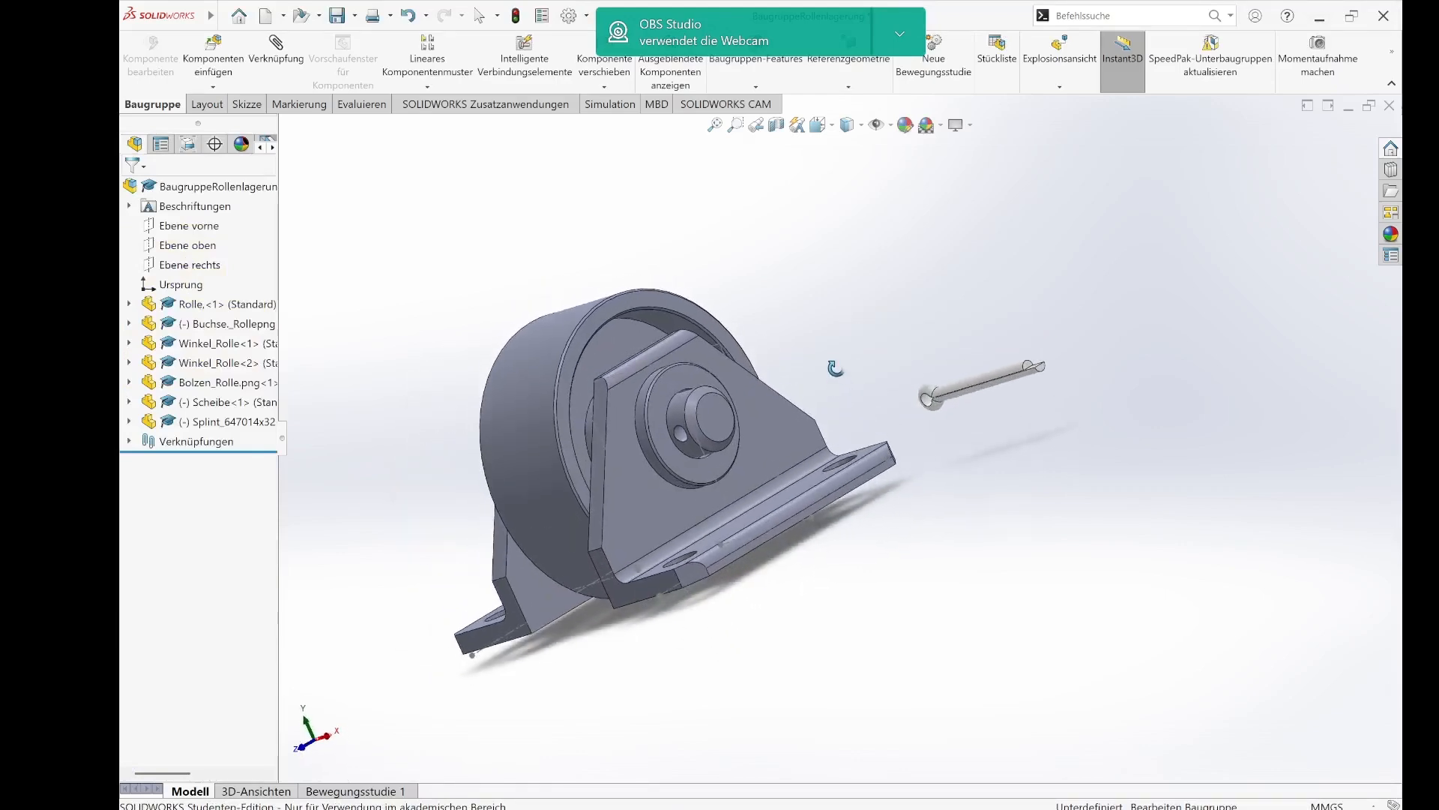
{"action": "left_click", "coordinate": [999, 383]}
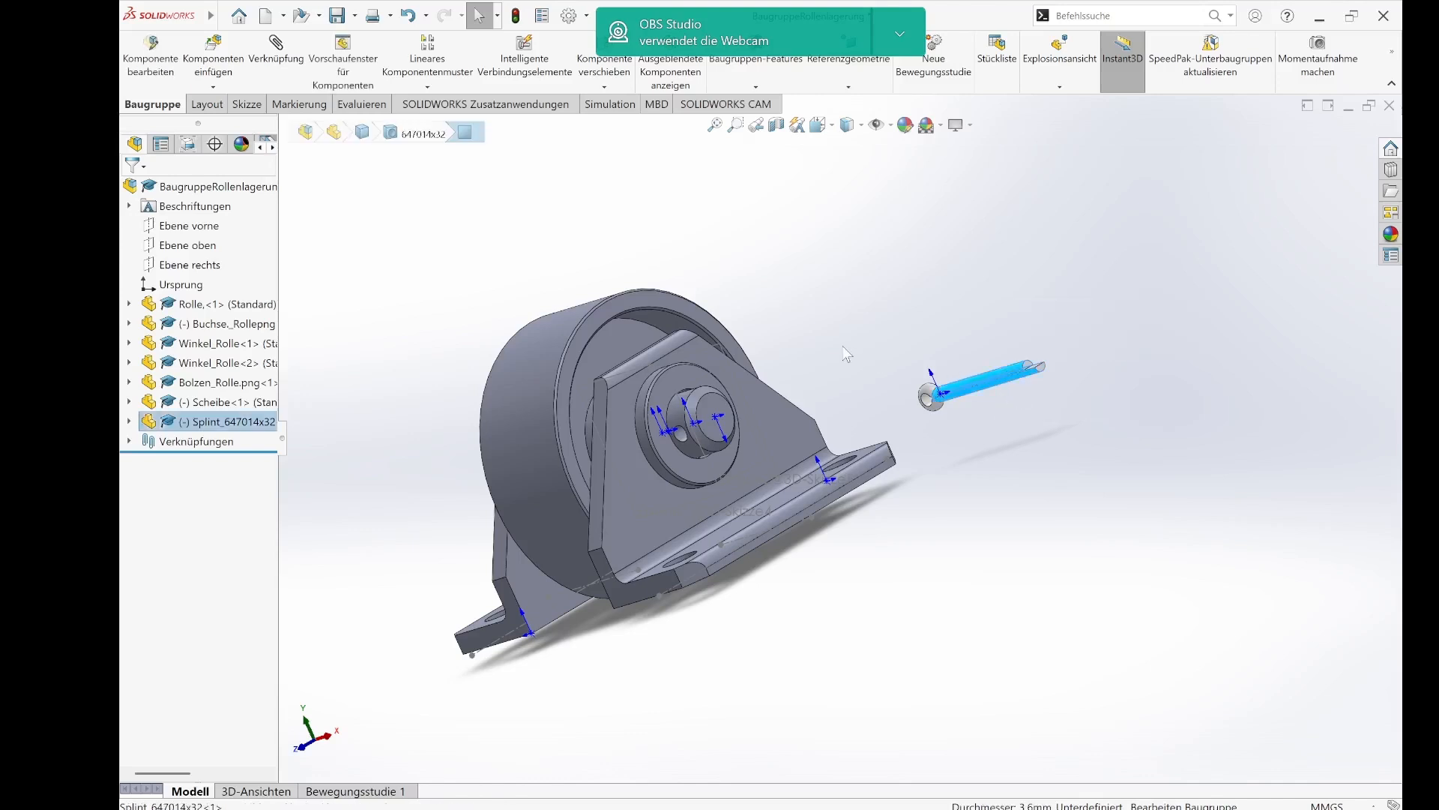
{"action": "mouse_move", "coordinate": [838, 335]}
{"action": "middle_mouse_down"}
{"action": "mouse_move", "coordinate": [861, 300]}
{"action": "mouse_move", "coordinate": [834, 340]}
{"action": "middle_mouse_up"}
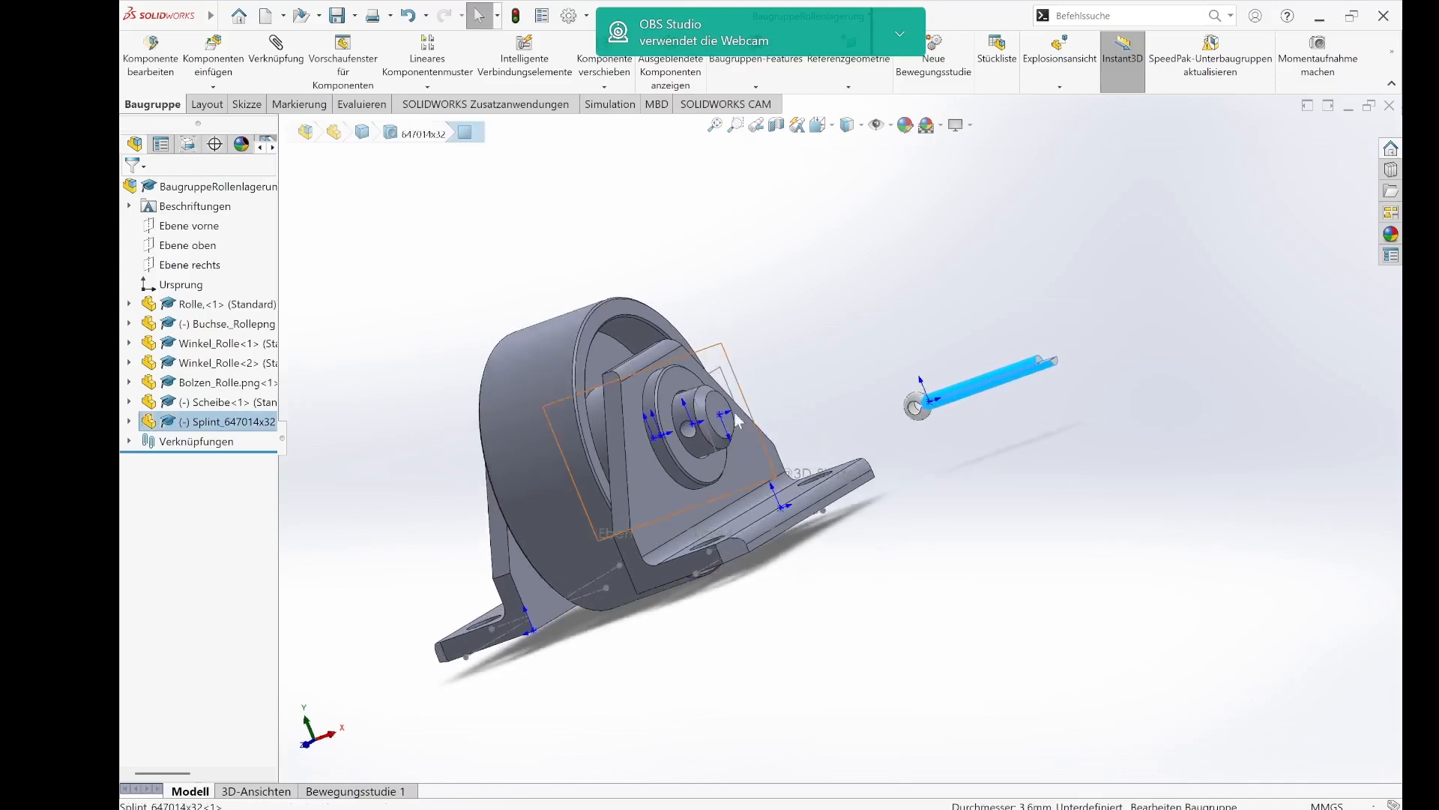
{"action": "left_click", "coordinate": [683, 431], "text": "ctrl"}
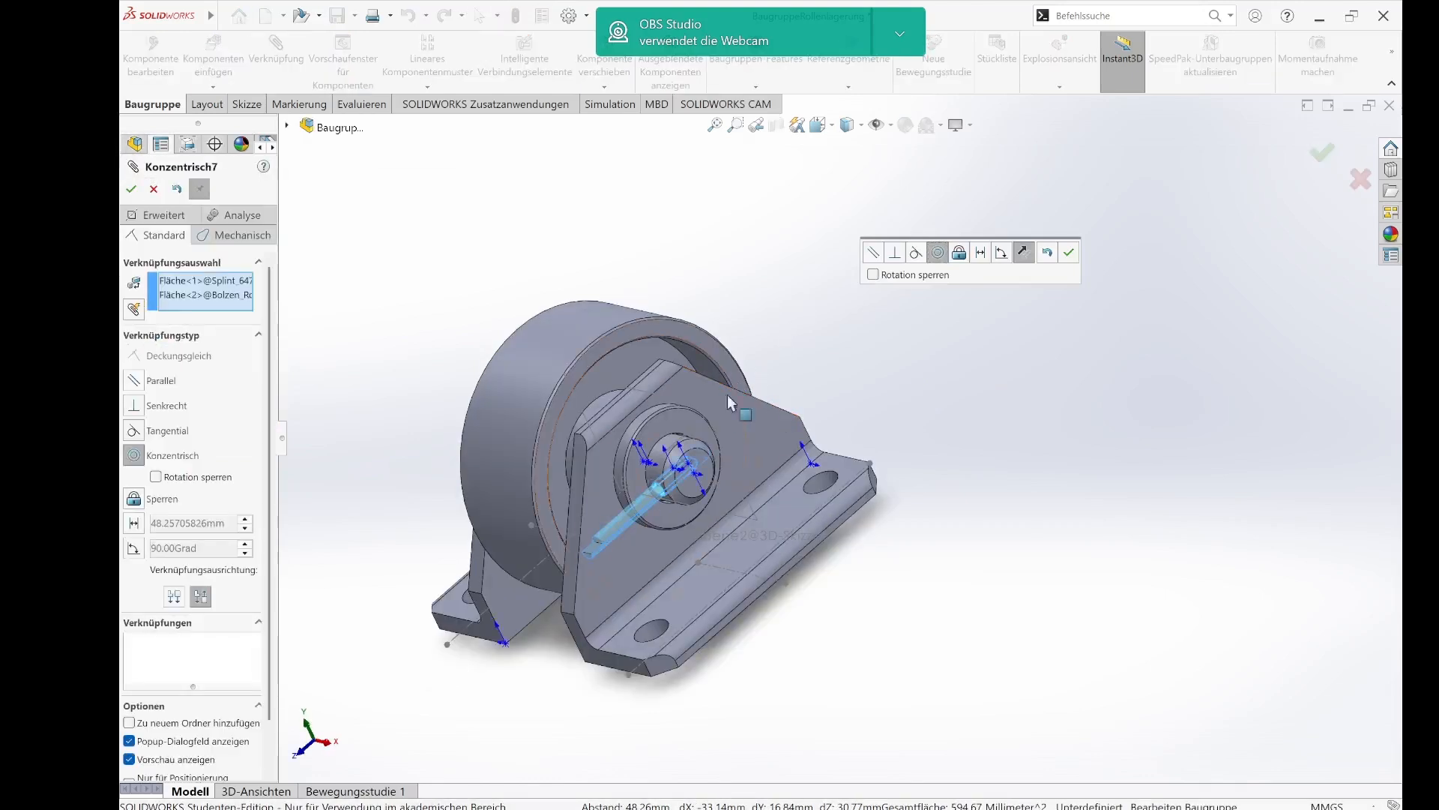
{"action": "left_click", "coordinate": [1313, 154]}
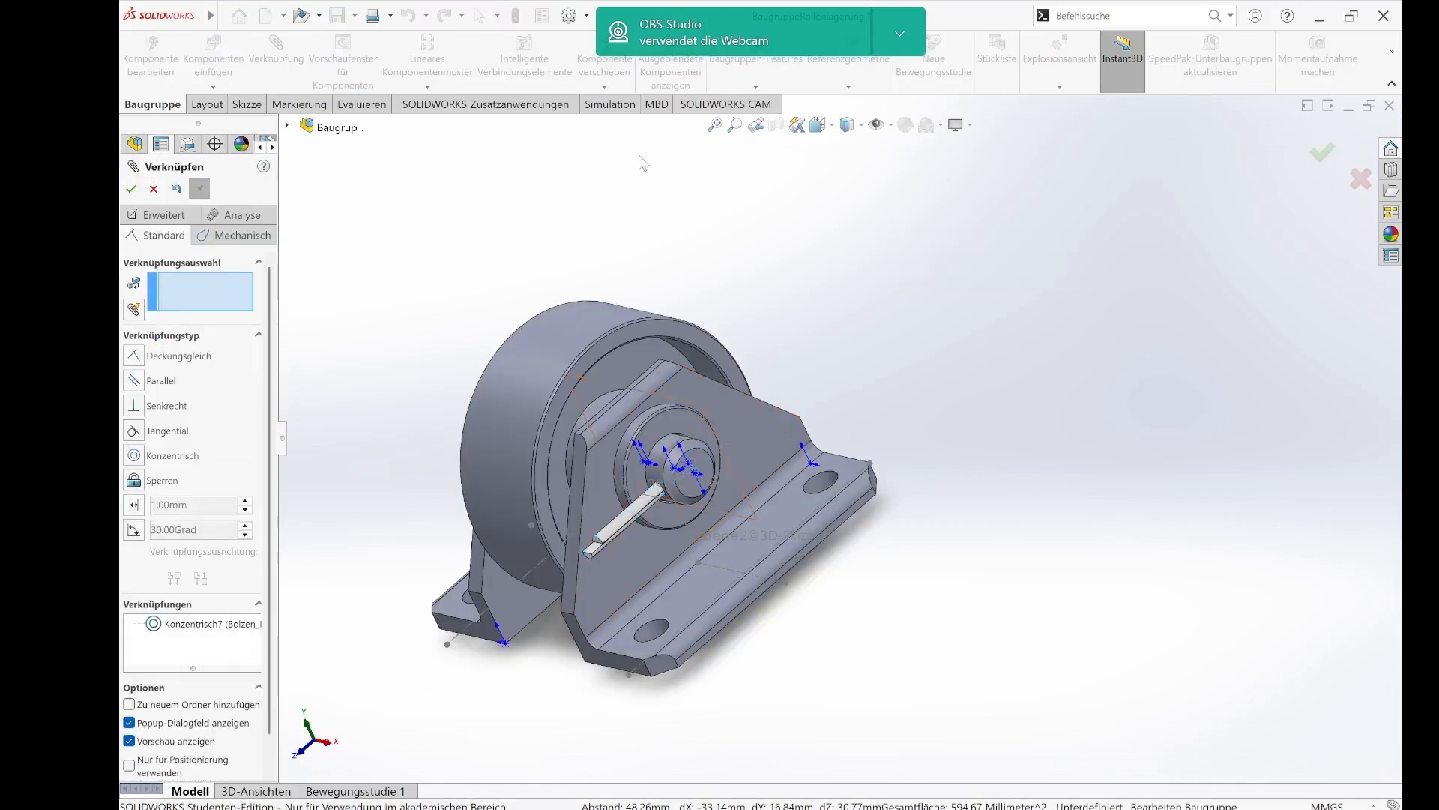
{"action": "left_click", "coordinate": [132, 189]}
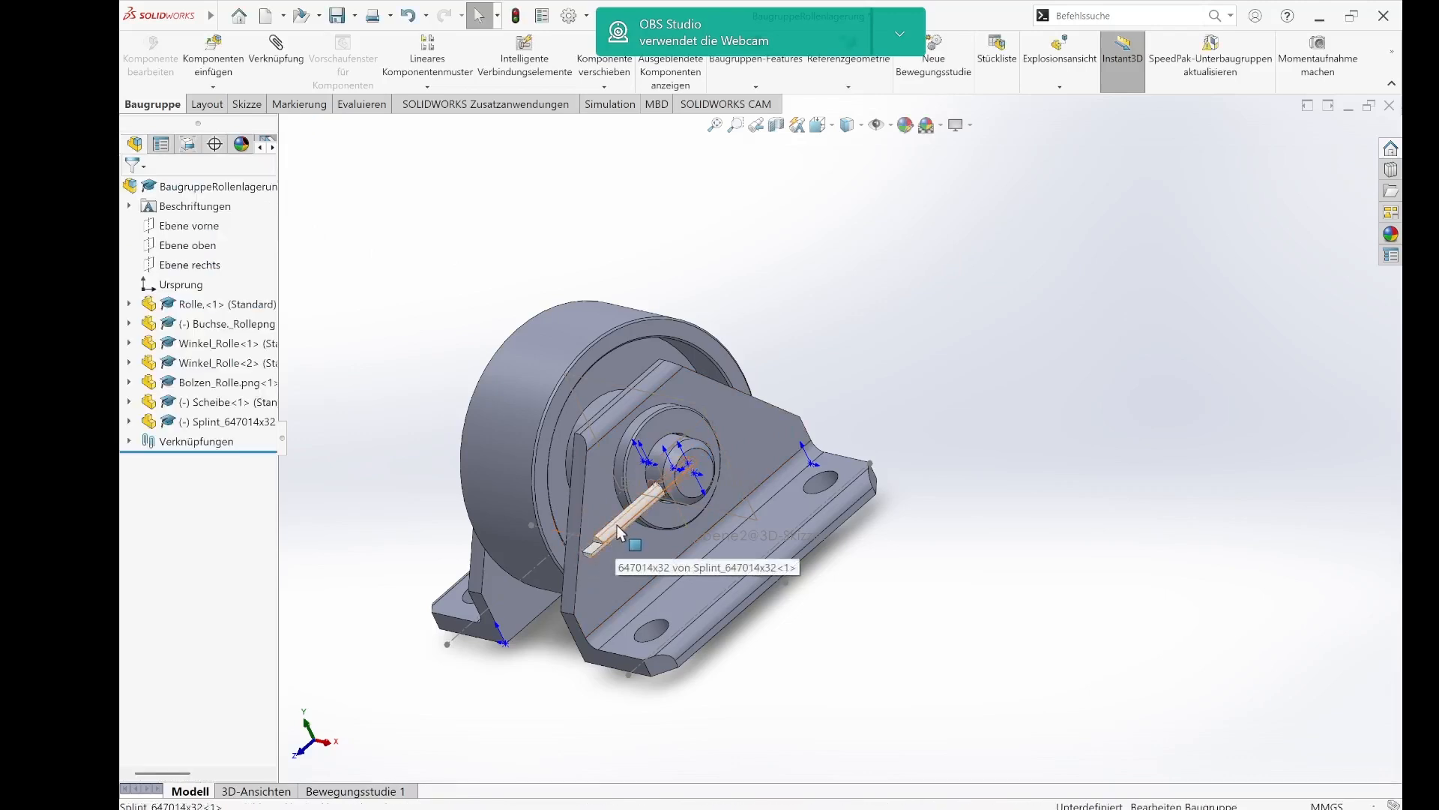
- Slide the split pin along the cross-hole and mate its eye's inner face parallel to a mounting hole in the first bracket's base
{"action": "left_click_drag", "start_coordinate": [619, 540], "coordinate": [657, 503]}
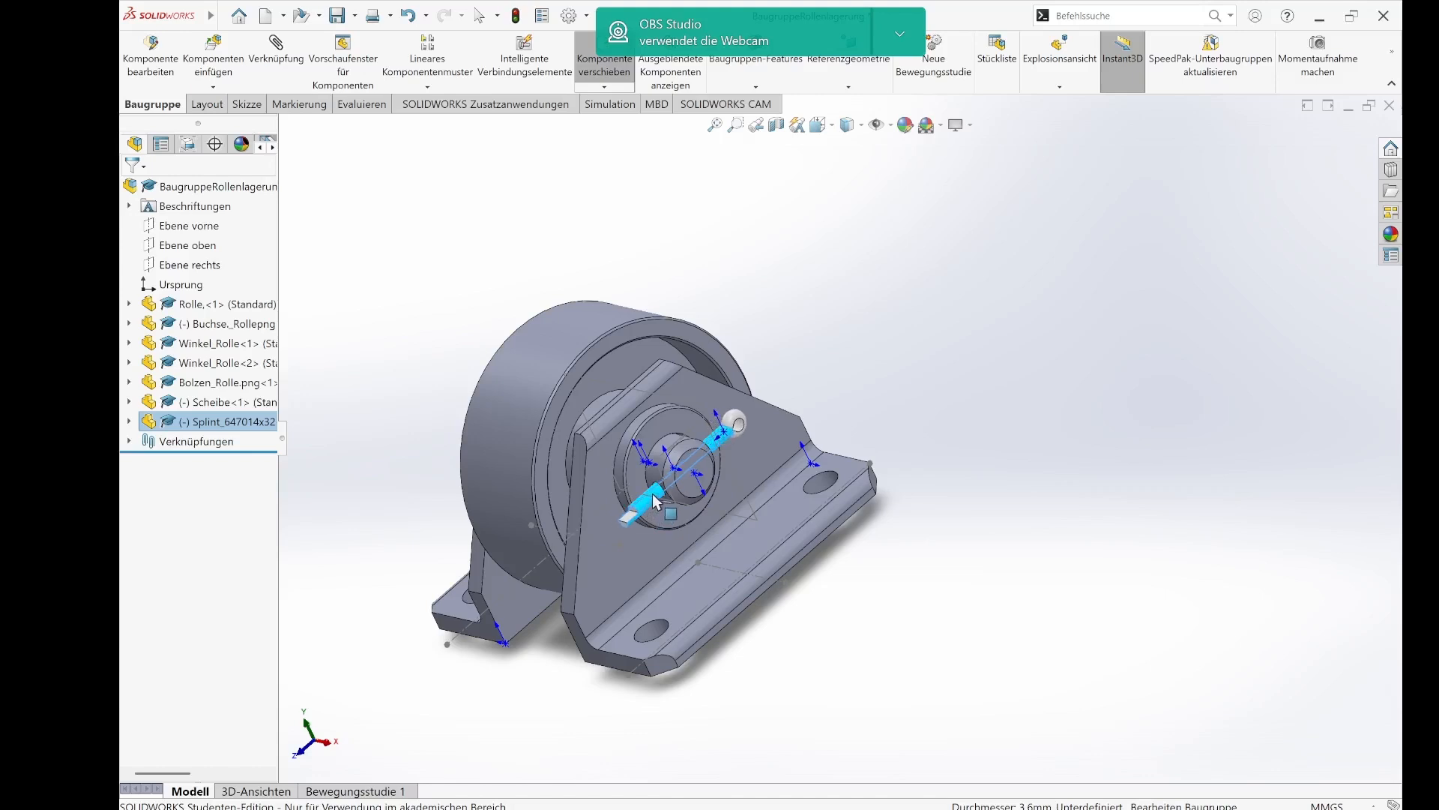
{"action": "key", "text": "Escape"}
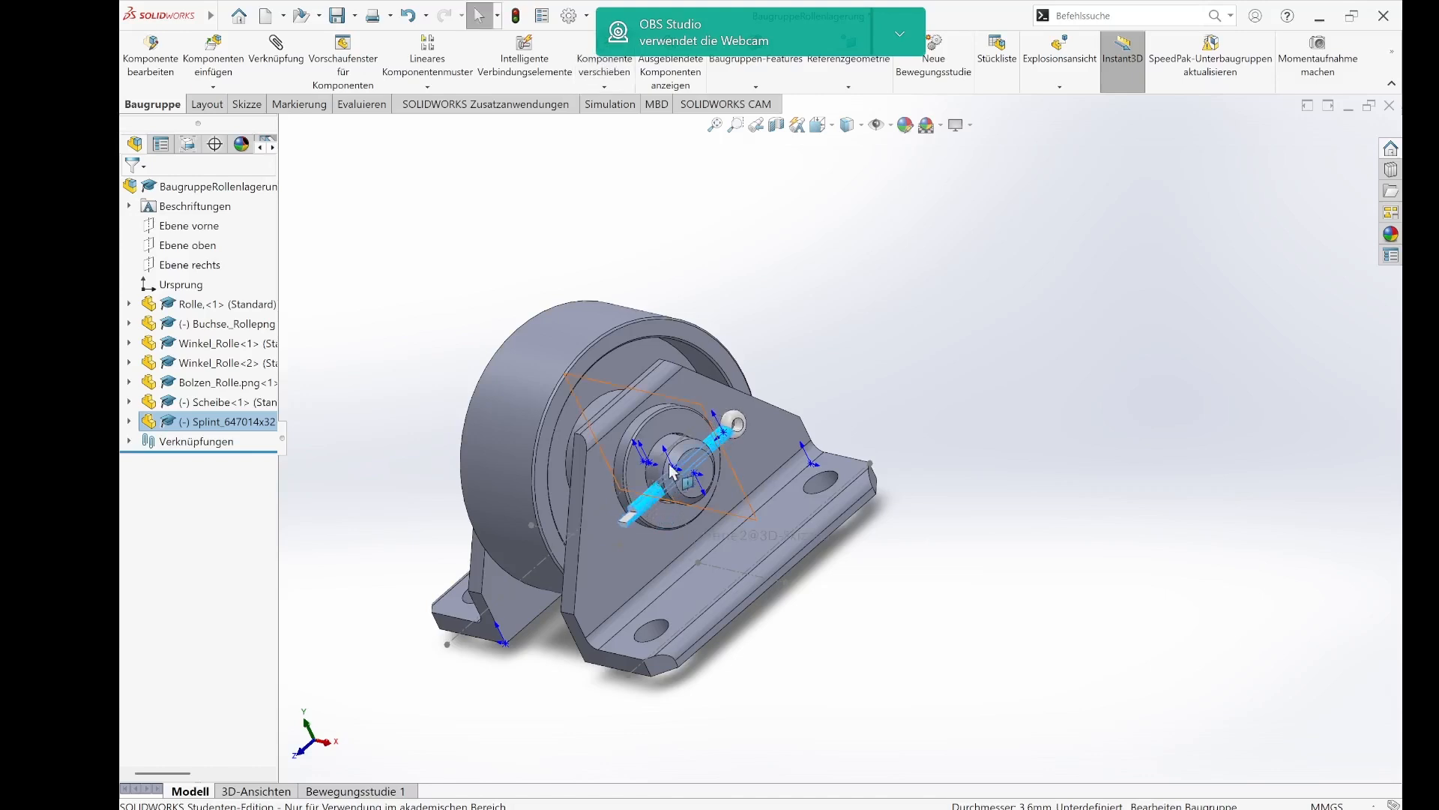
{"action": "left_click", "coordinate": [737, 430]}
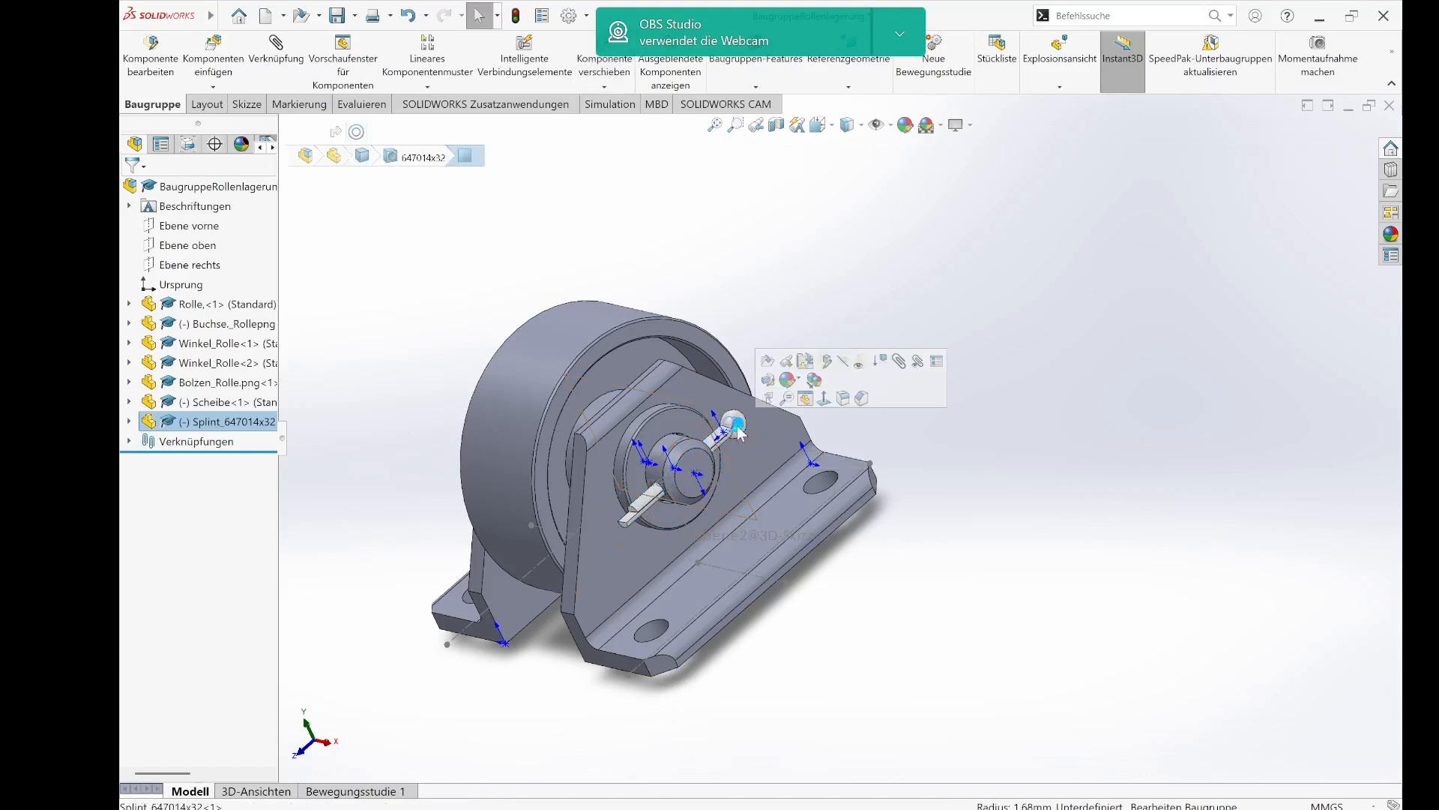
{"action": "left_click", "coordinate": [818, 486], "text": "ctrl"}
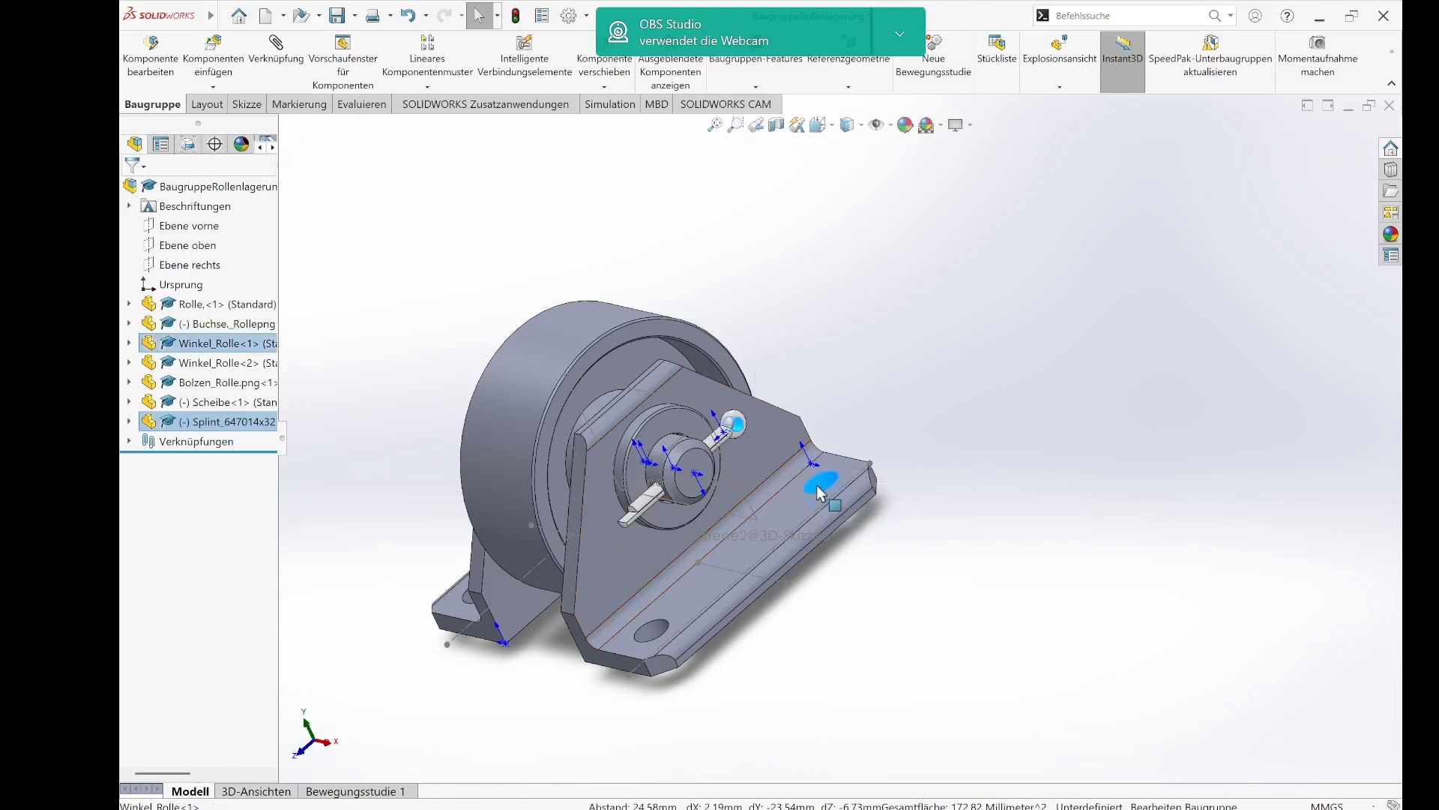
{"action": "left_click", "coordinate": [277, 71]}
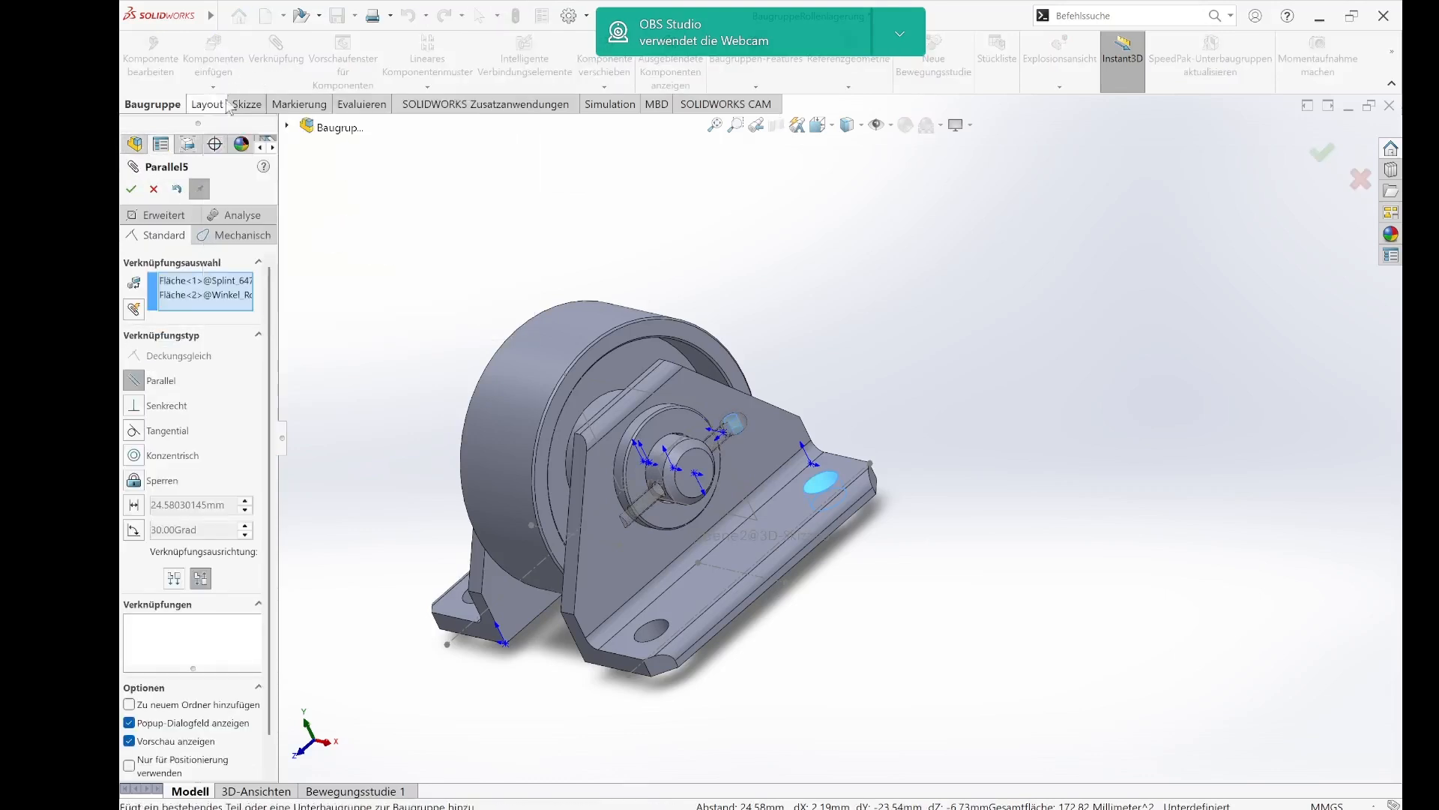
{"action": "left_click", "coordinate": [130, 189]}
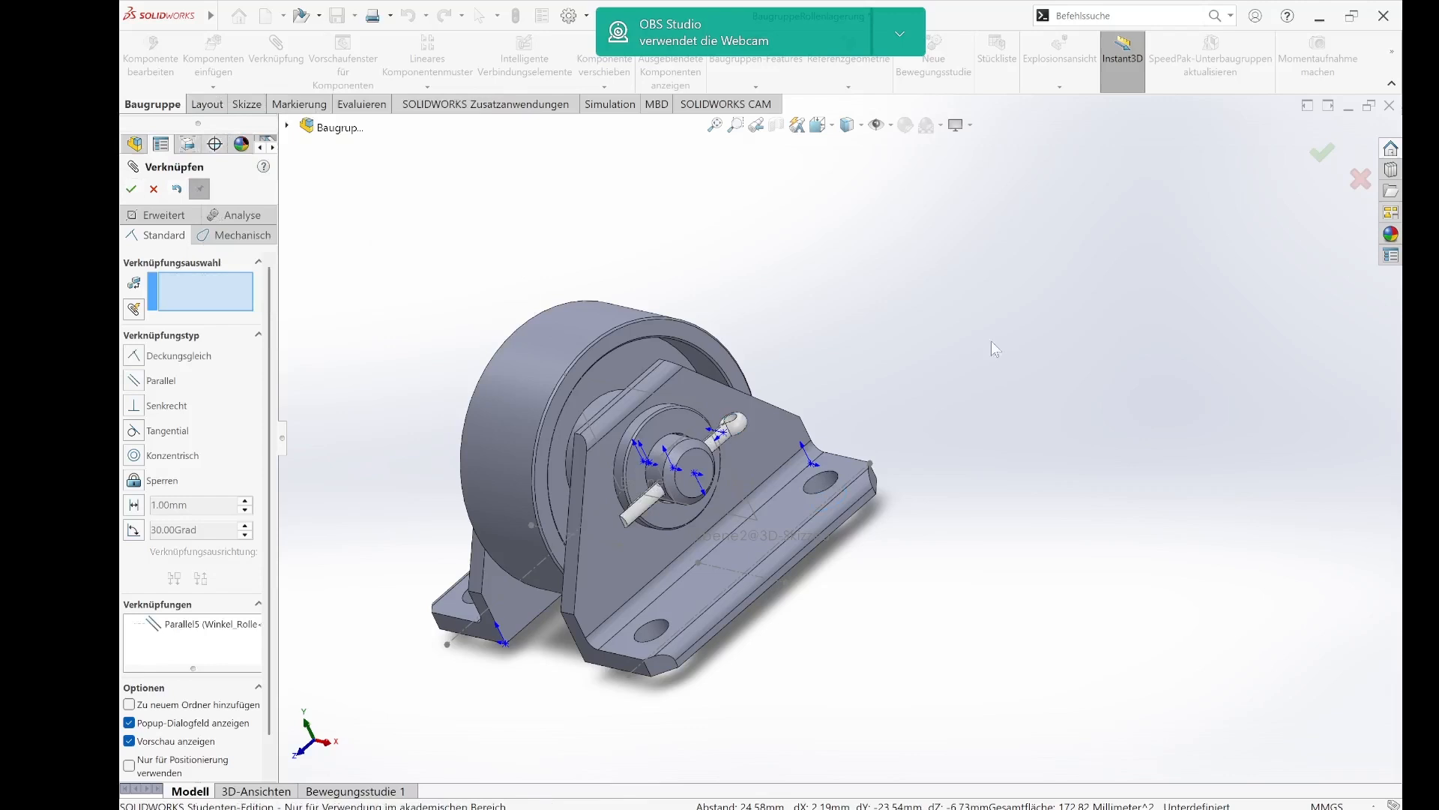
{"action": "left_click", "coordinate": [1322, 158]}
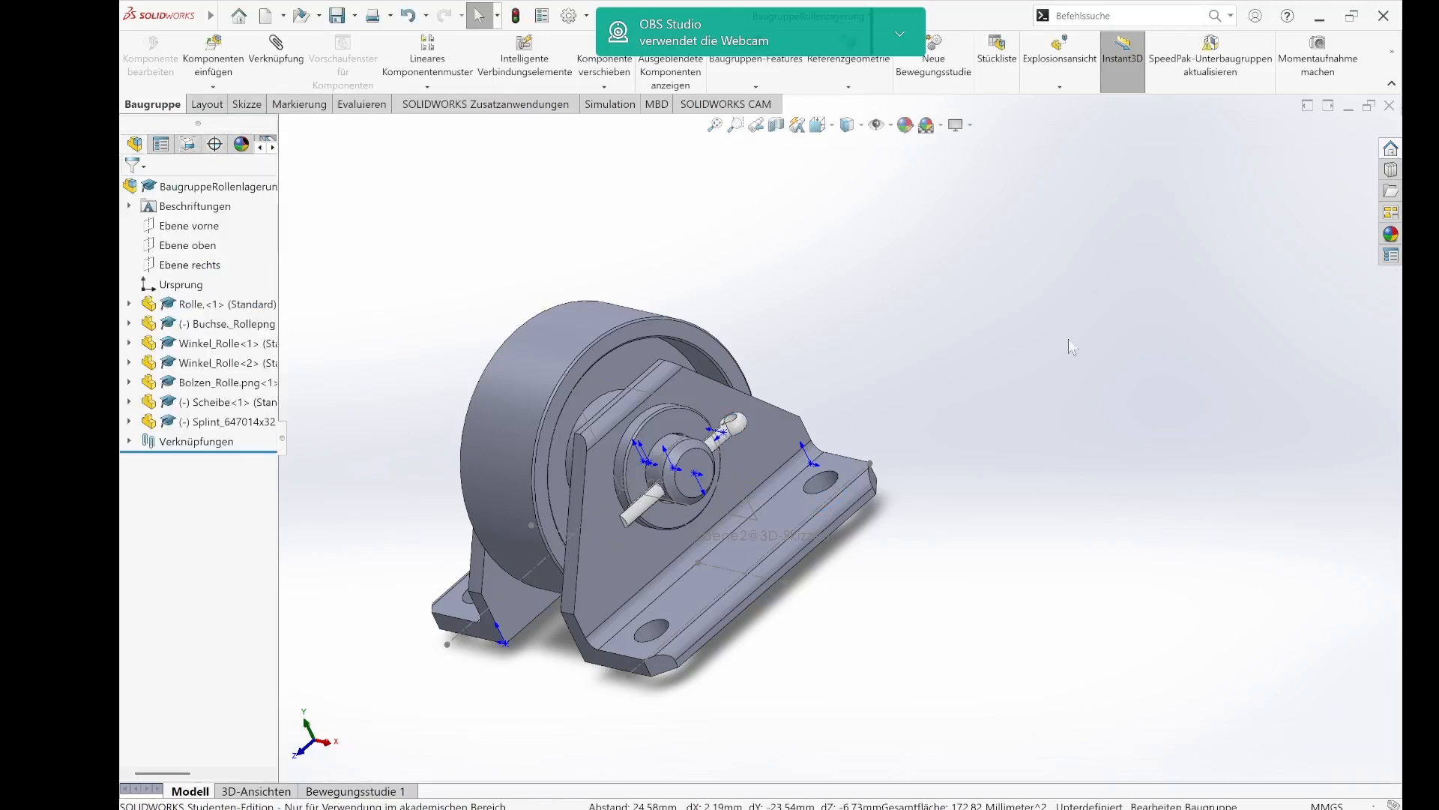
- Slide the split pin further into the bolt's cross-hole until its eye sits close to the bolt's surface
{"action": "left_click_drag", "start_coordinate": [730, 429], "coordinate": [715, 458]}
{"action": "middle_click_drag", "start_coordinate": [852, 334], "coordinate": [788, 471]}
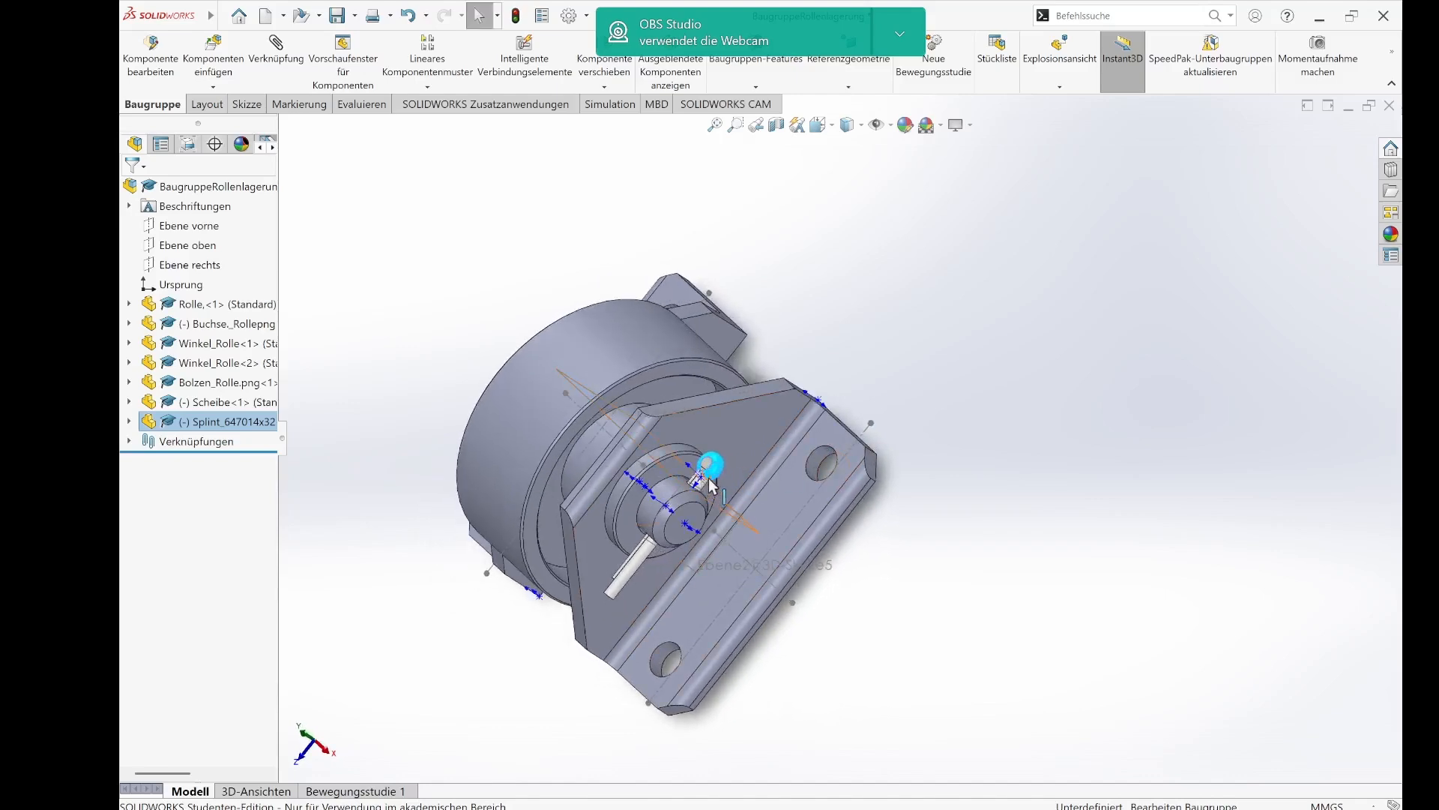
{"action": "scroll", "coordinate": [712, 484], "scroll_direction": "down", "scroll_amount": 5}
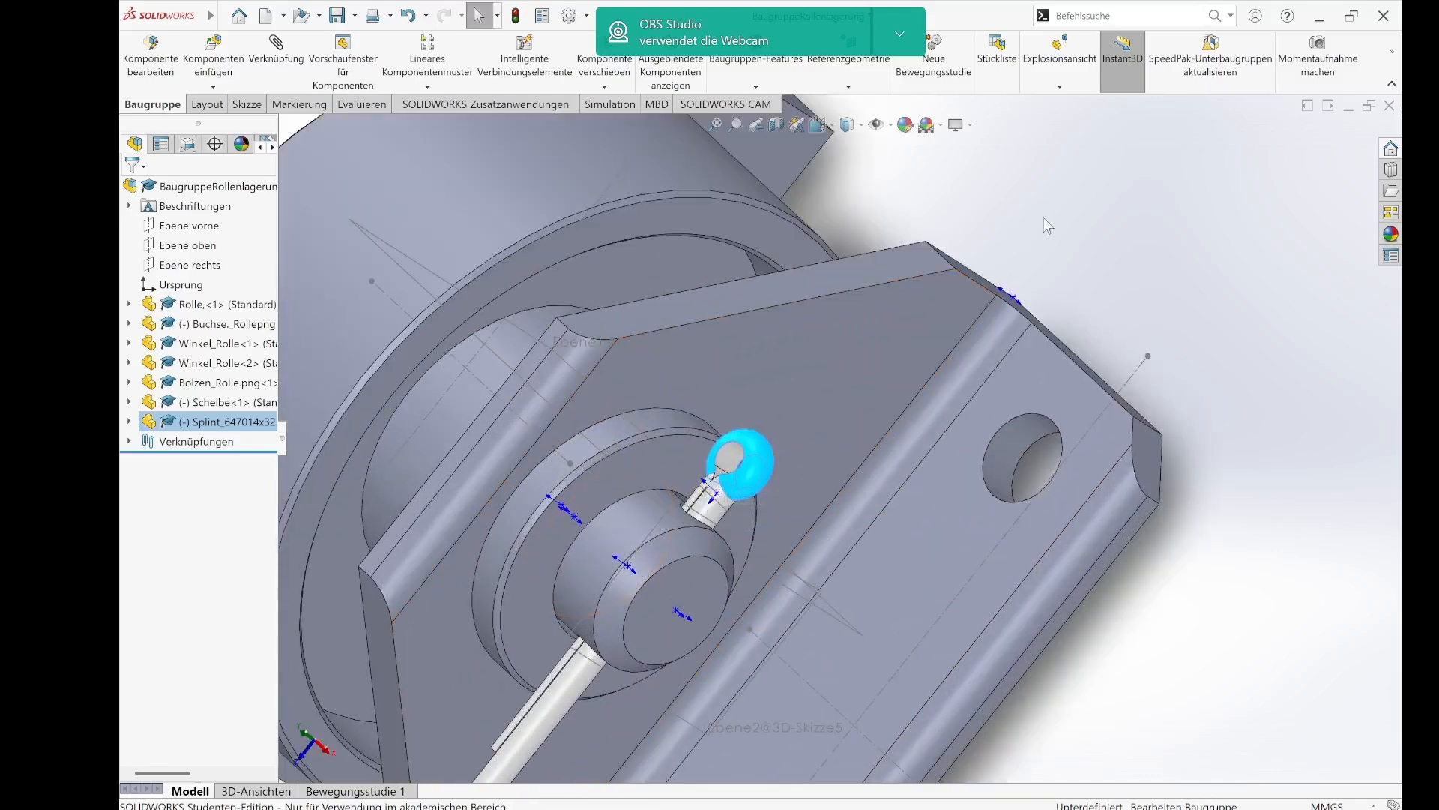
{"action": "middle_click_drag", "start_coordinate": [1045, 219], "coordinate": [1079, 139]}
{"action": "left_click", "coordinate": [1064, 207]}
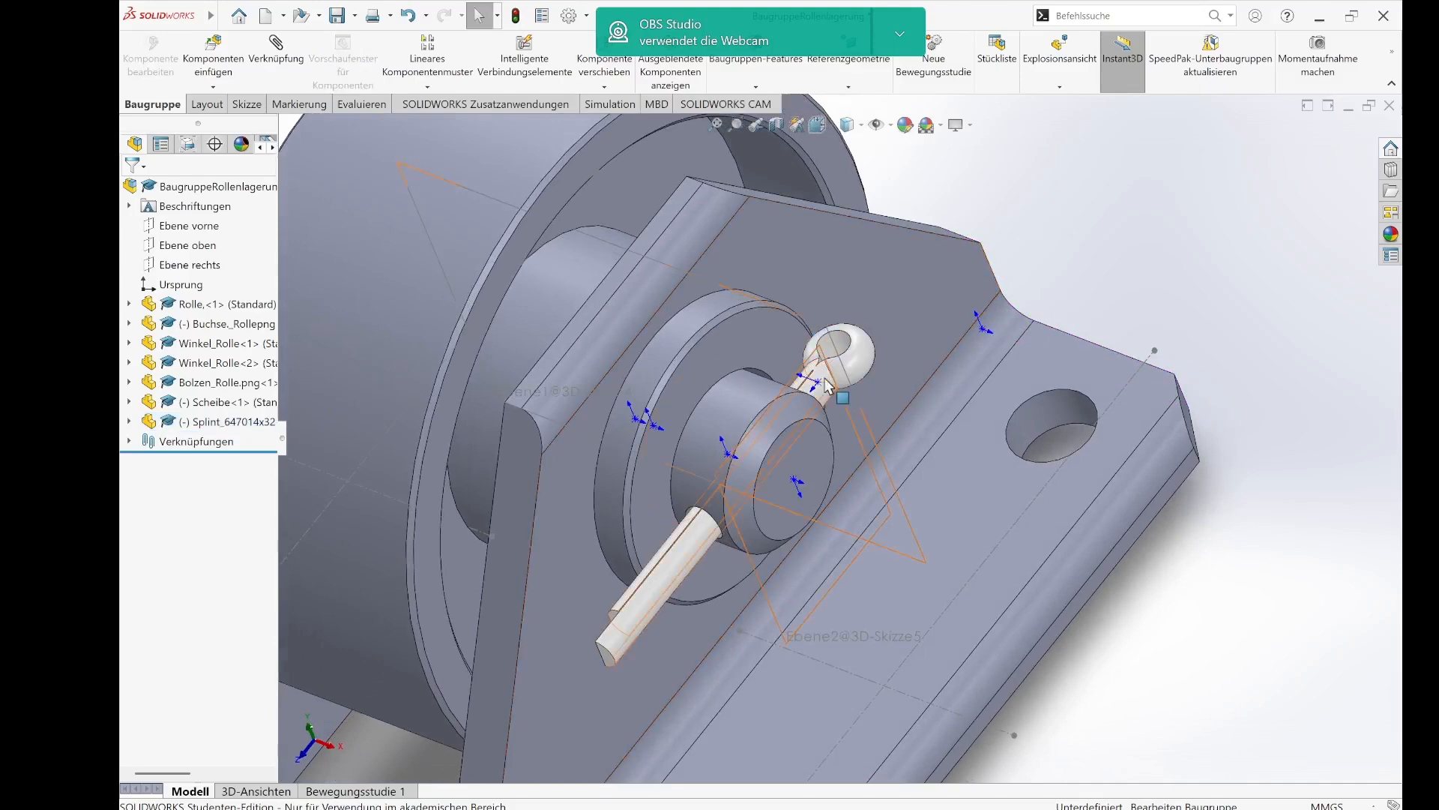
{"action": "scroll", "coordinate": [830, 368], "scroll_direction": "down", "scroll_amount": 4}
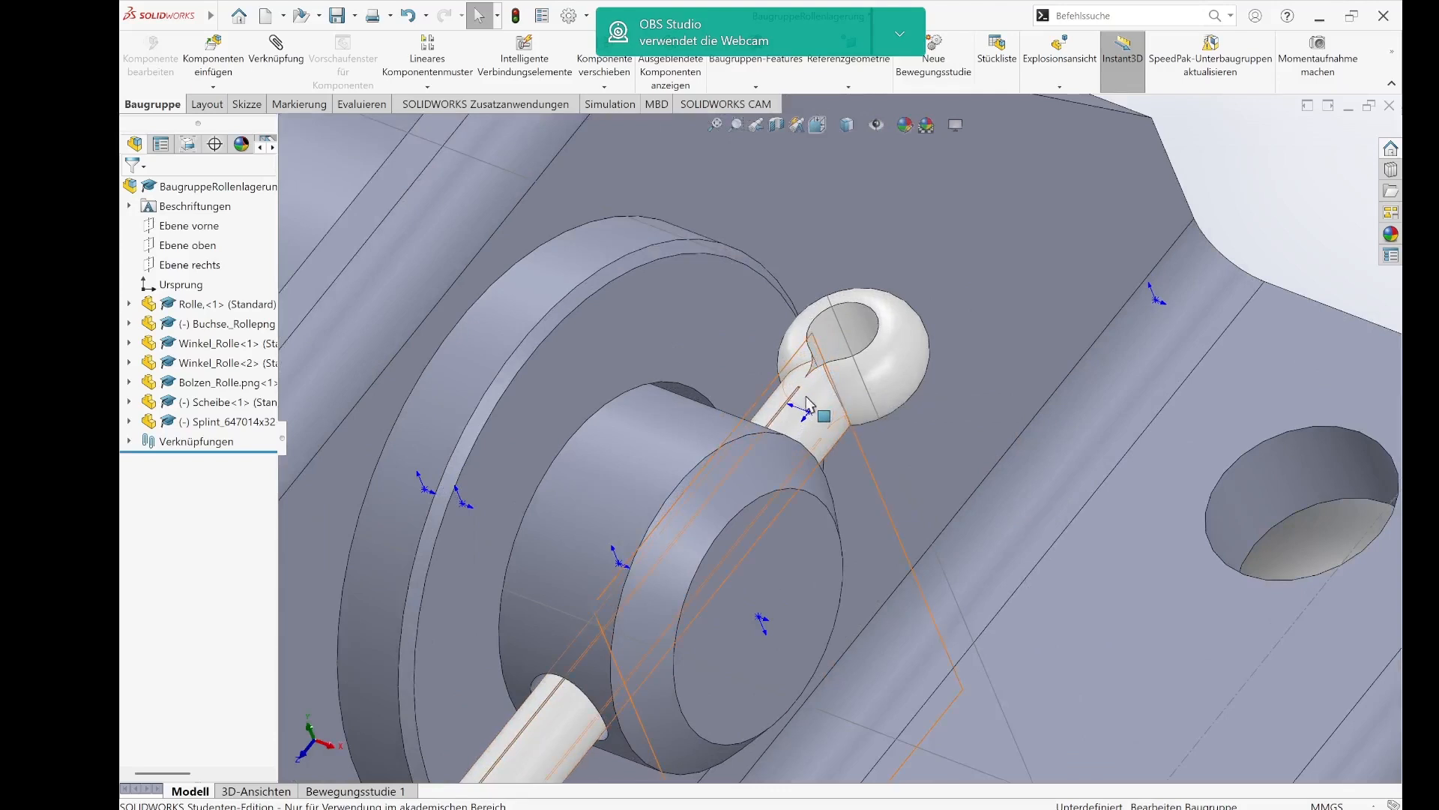
{"action": "left_click_drag", "start_coordinate": [885, 367], "coordinate": [862, 392]}
{"action": "key", "text": "Escape"}
{"action": "key", "text": "f"}
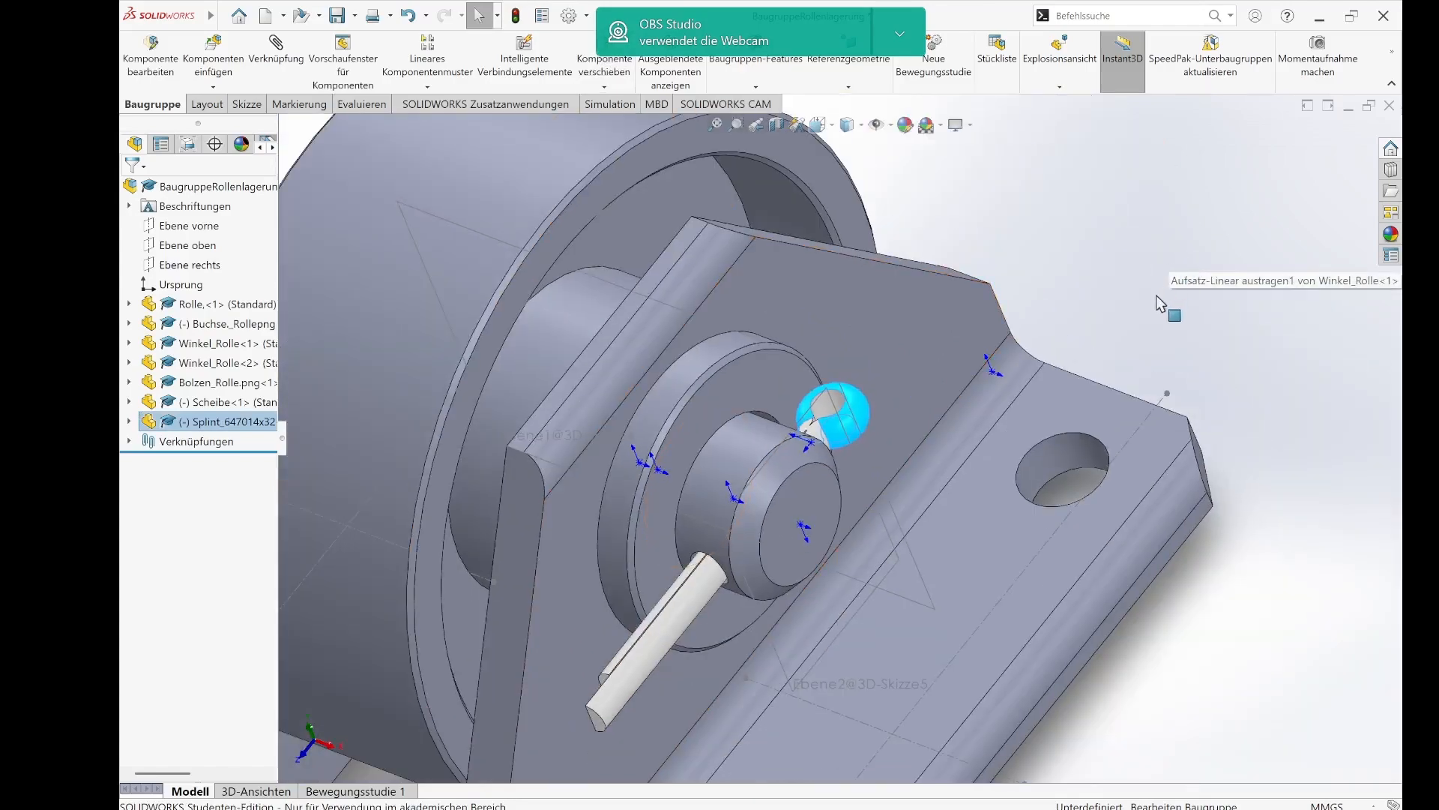